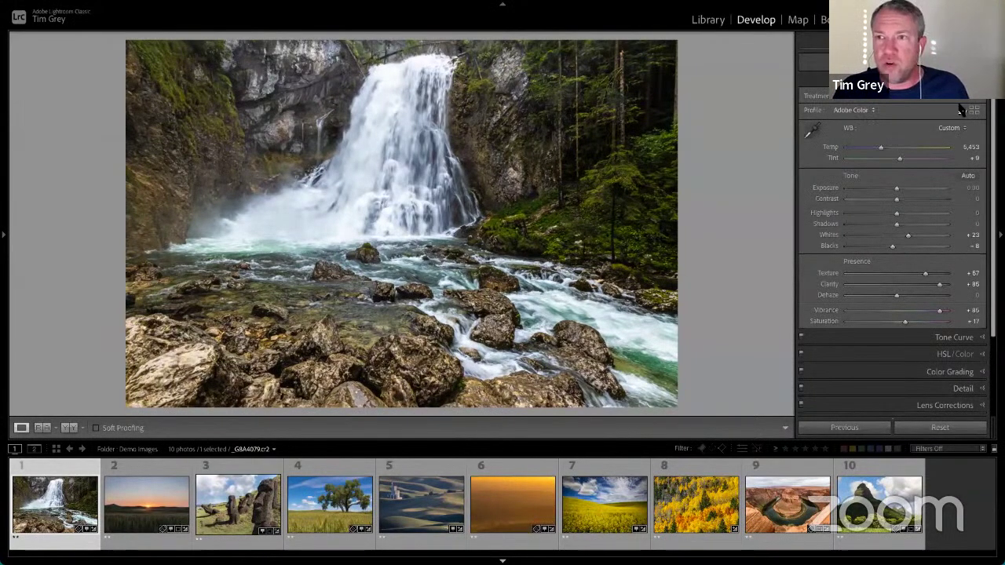
Review the quick list of profiles for the waterfall photo and keep Adobe Color.
key(ctrl+alt+s)
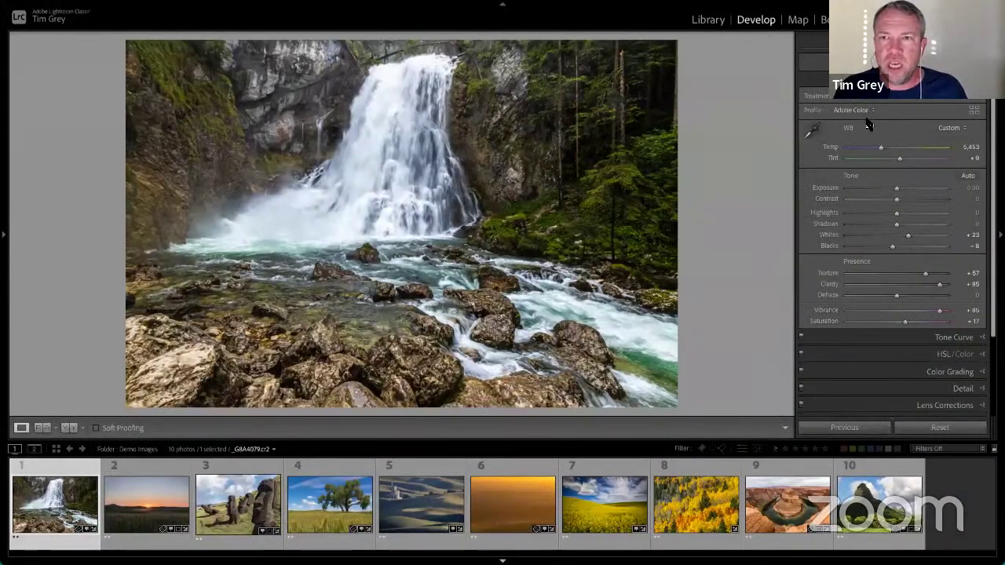
key(ctrl+alt+s)
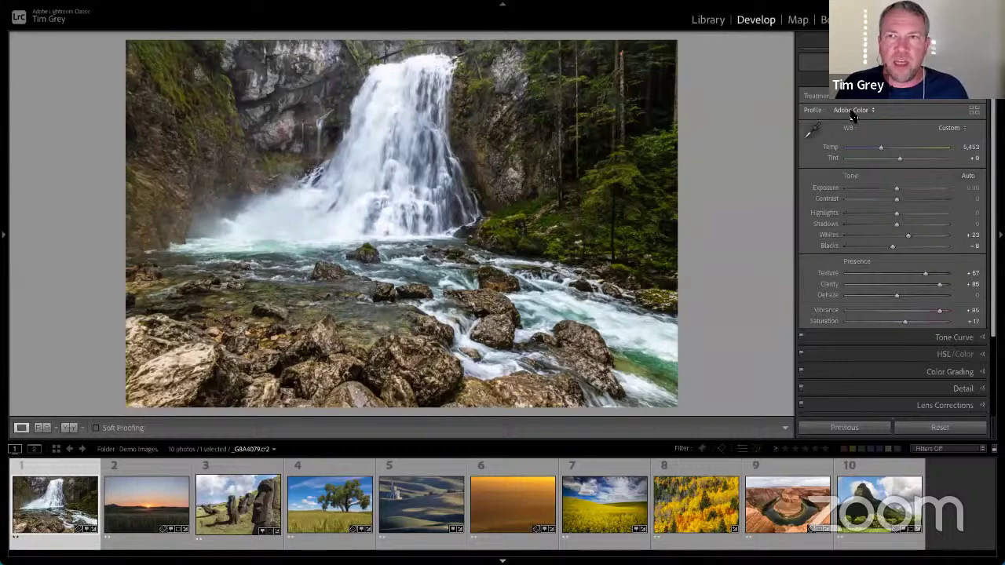
click(854, 111)
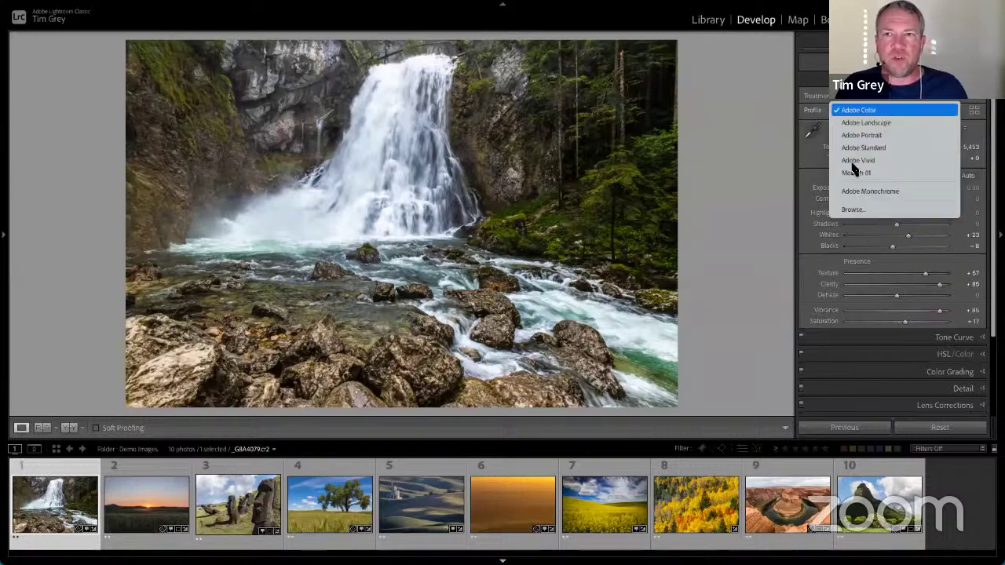
click(871, 112)
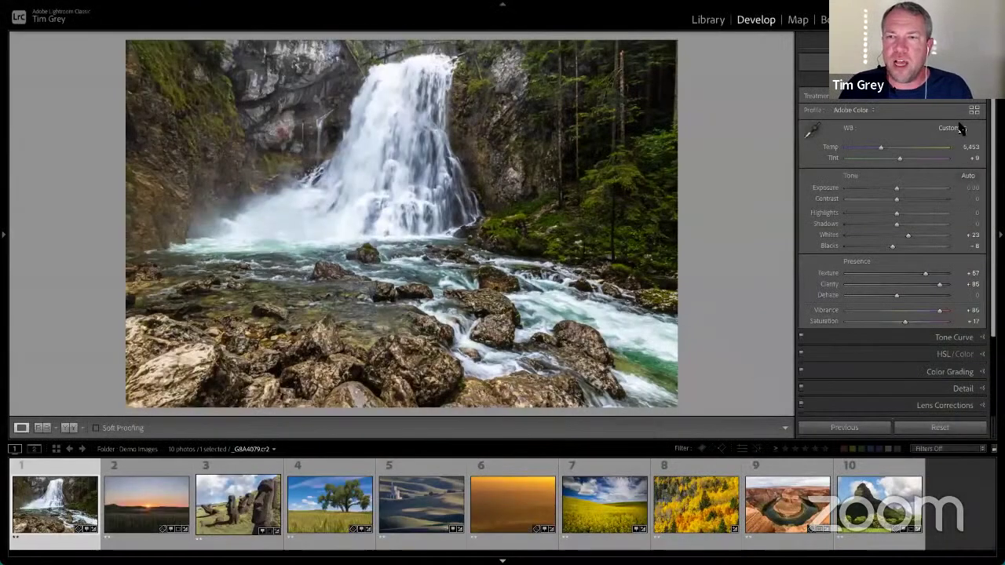
Browse the Adobe Raw and Camera Matching profiles, previewing Adobe Vivid, Camera Faithful, Camera Landscape and Camera Portrait on the waterfall photo without applying one.
click(974, 110)
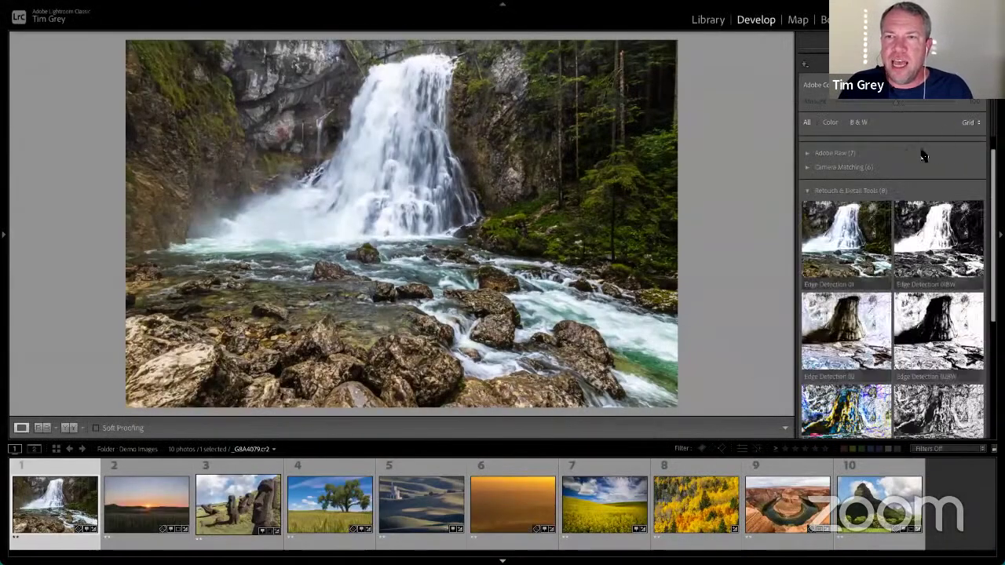
click(808, 154)
scroll(819, 202, down, 3)
scroll(820, 212, down, 3)
click(847, 233)
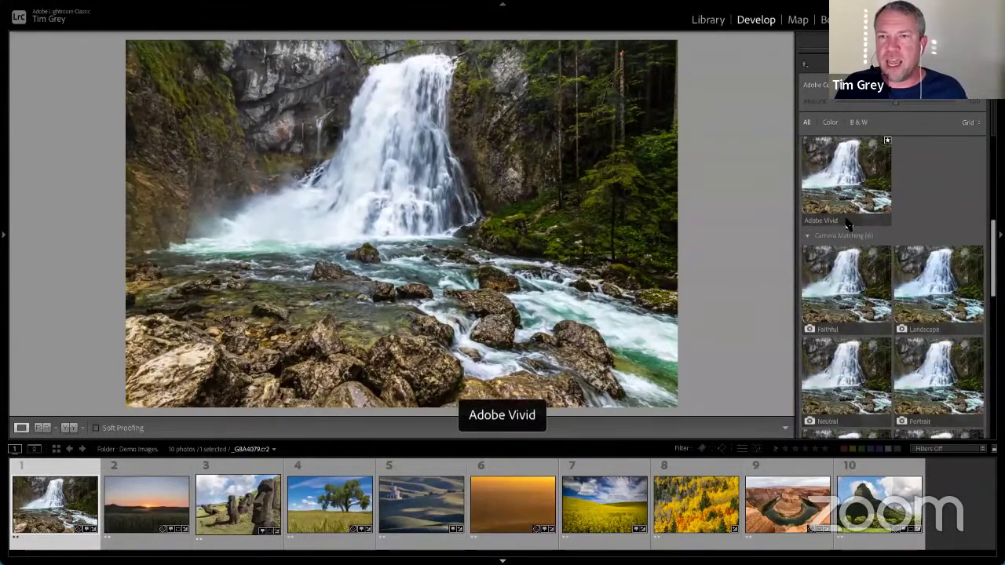
scroll(849, 226, down, 3)
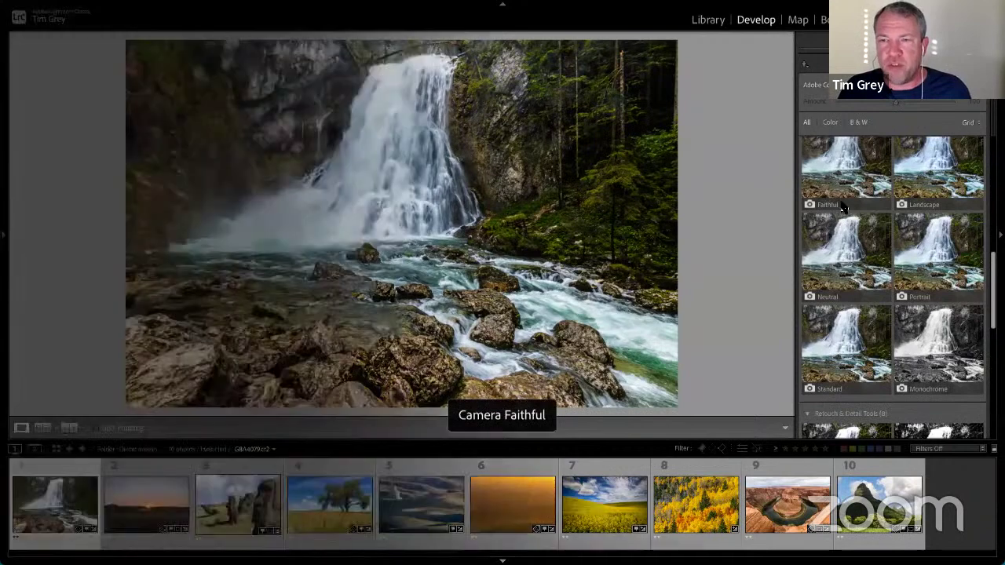
key(ctrl+alt+s)
key(ctrl+alt+s)
click(935, 208)
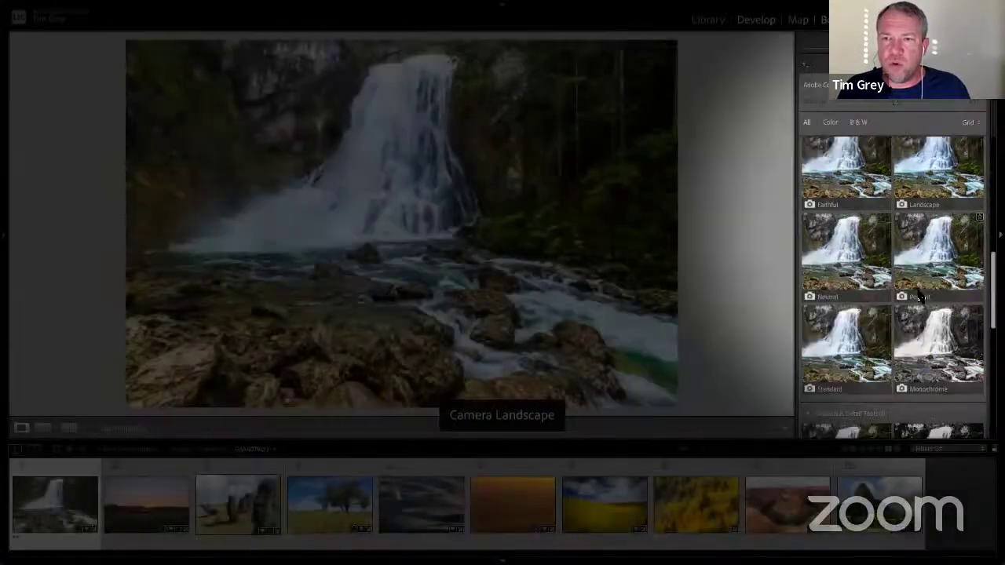
click(920, 293)
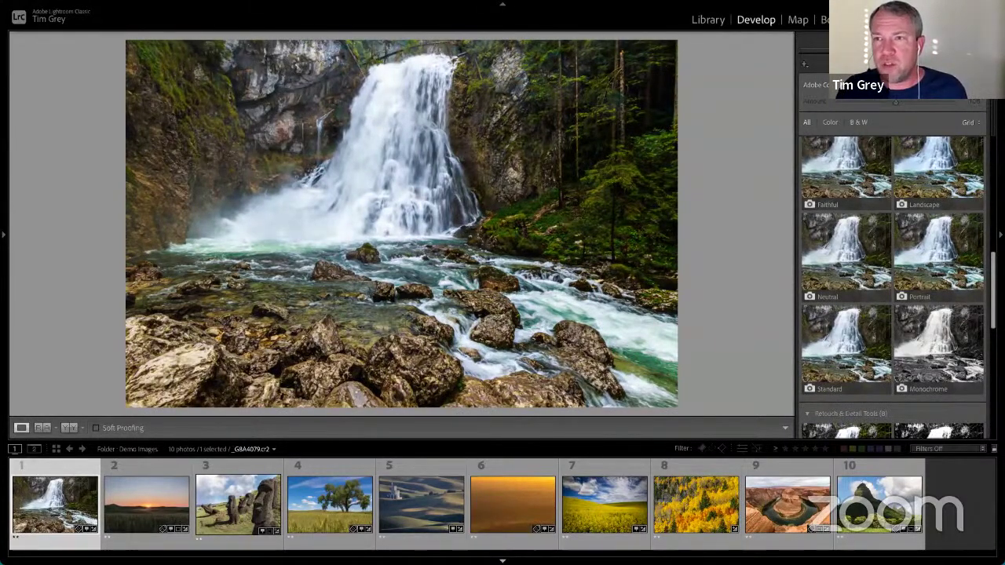
key(Escape)
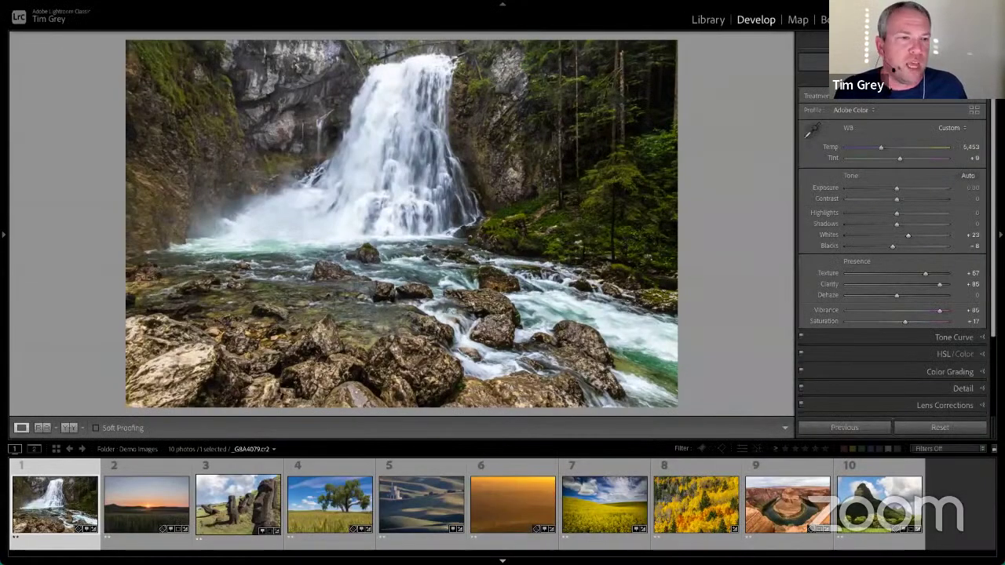
Set the waterfall photo's Whites to +24 and Blacks to -4, using the clipping preview to judge both.
key(alt)
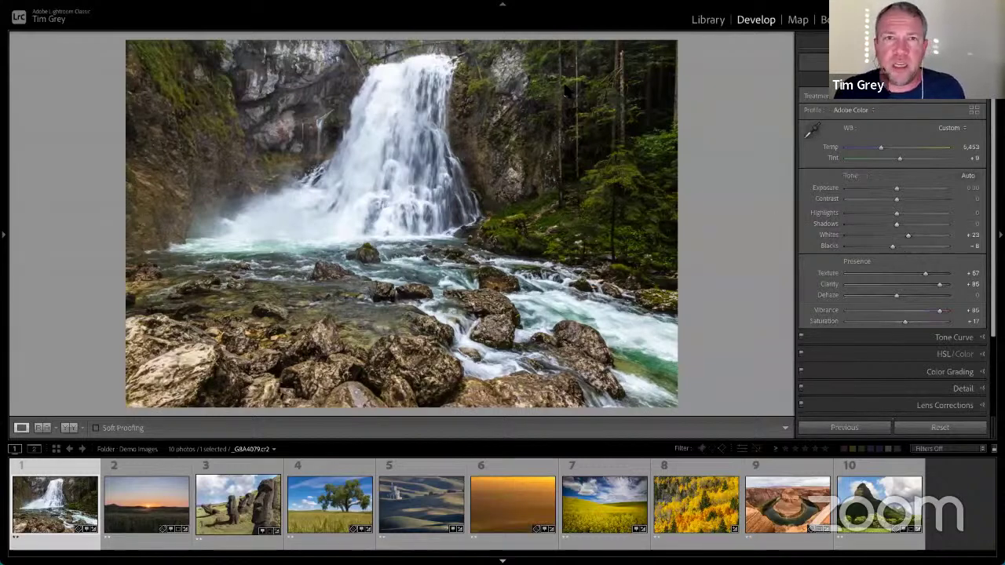
key(alt)
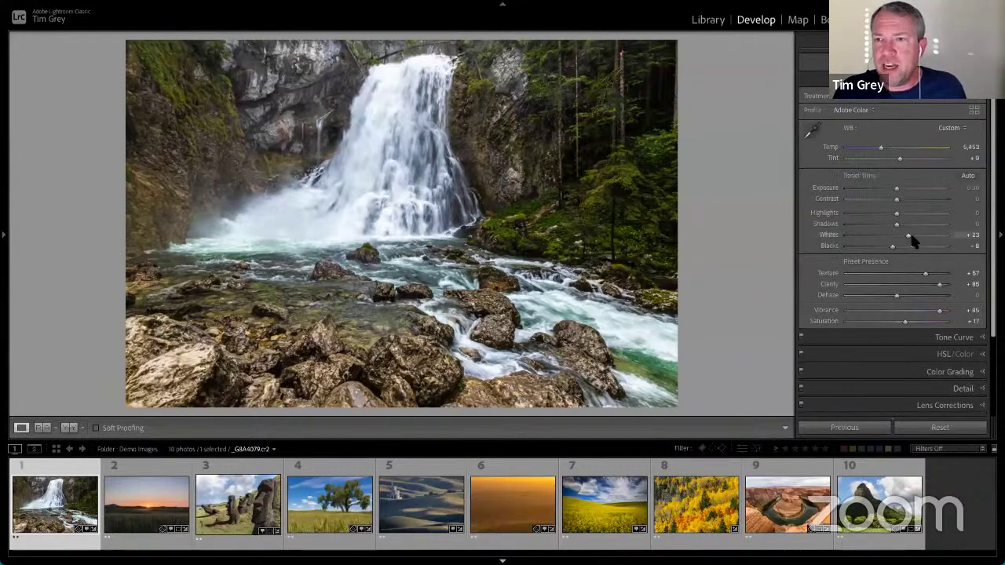
mouse_move(911, 239)
mouse_down()
mouse_move(927, 241)
mouse_move(897, 240)
mouse_move(929, 239)
mouse_move(909, 239)
mouse_up()
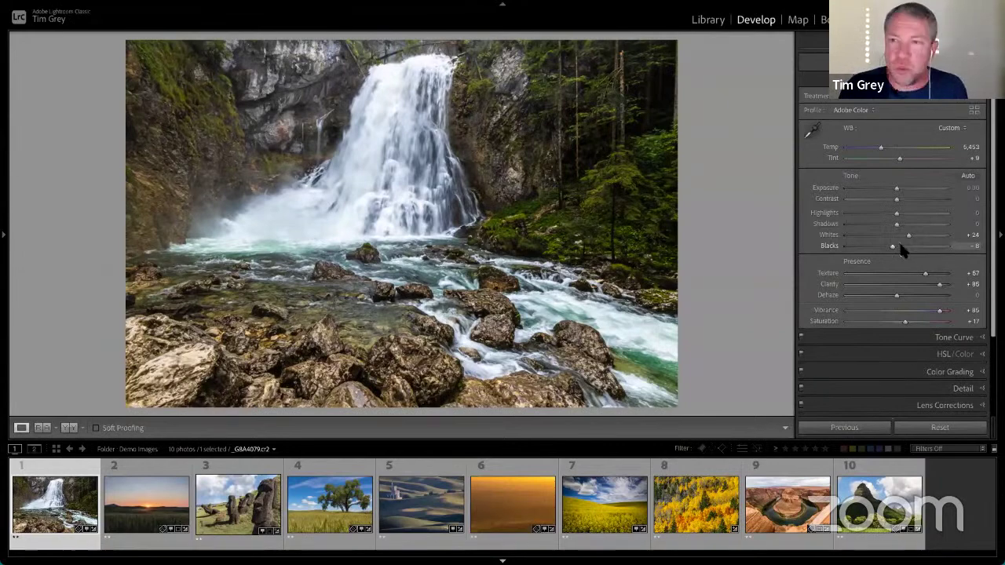
alt+click(893, 248)
mouse_move(893, 248)
mouse_down()
mouse_move(873, 249)
mouse_move(895, 250)
mouse_up()
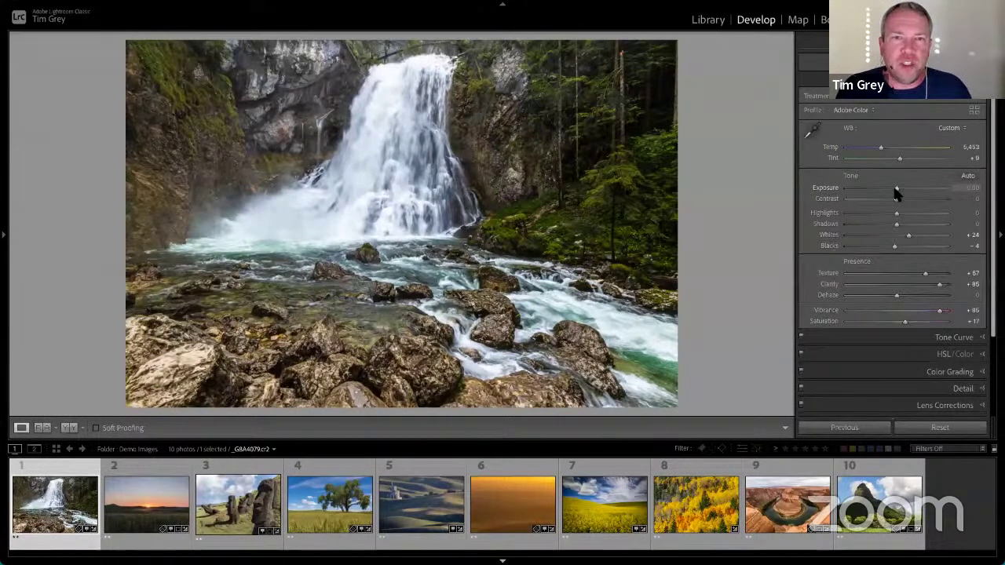
Set the waterfall photo's Exposure to +0.30 and Highlights to -30.
drag(897, 191, 900, 191)
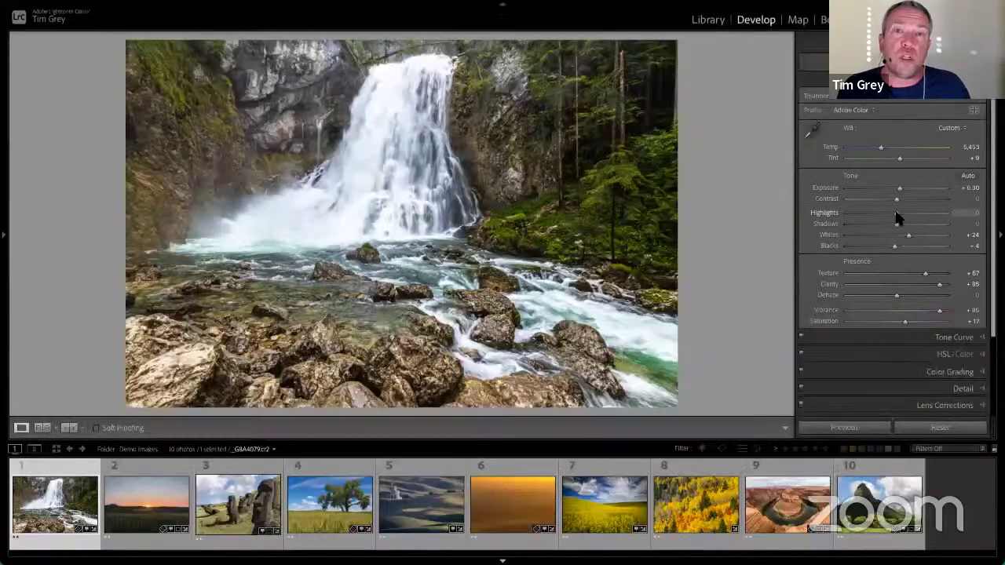
drag(895, 213, 882, 213)
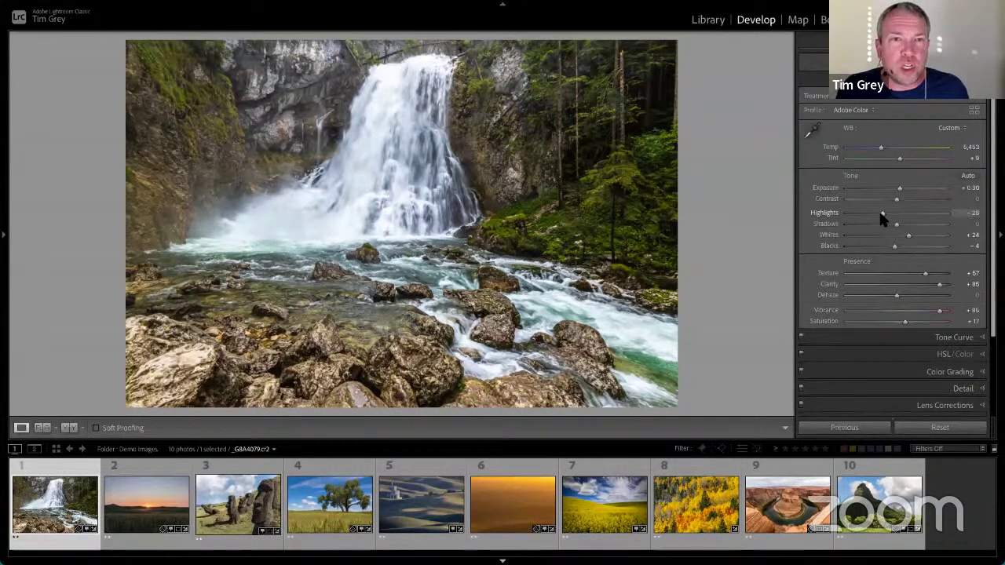
click(888, 213)
drag(882, 219, 882, 219)
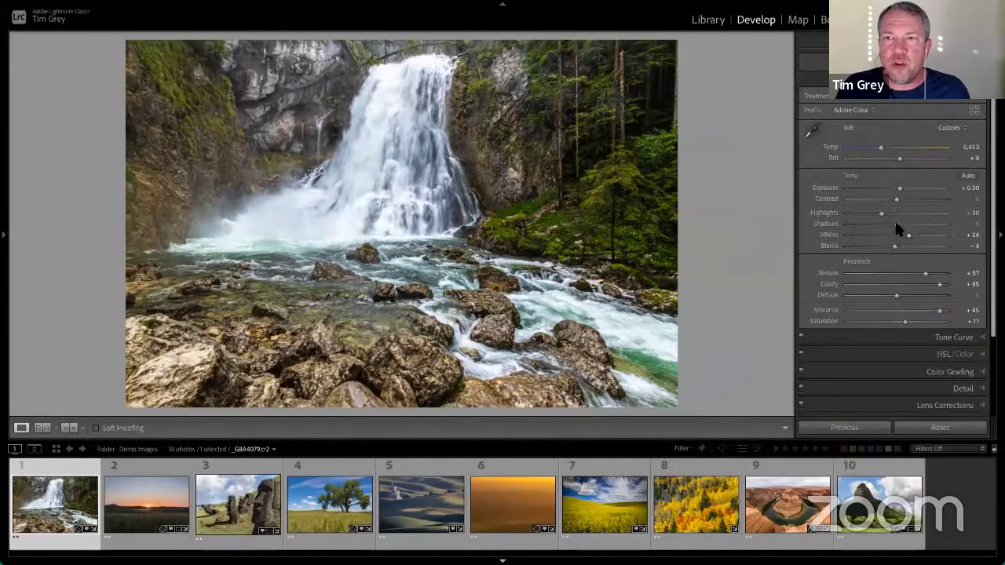
Compare brighter and darker Shadows on the waterfall photo and settle on a Shadows value of -25.
drag(897, 225, 902, 225)
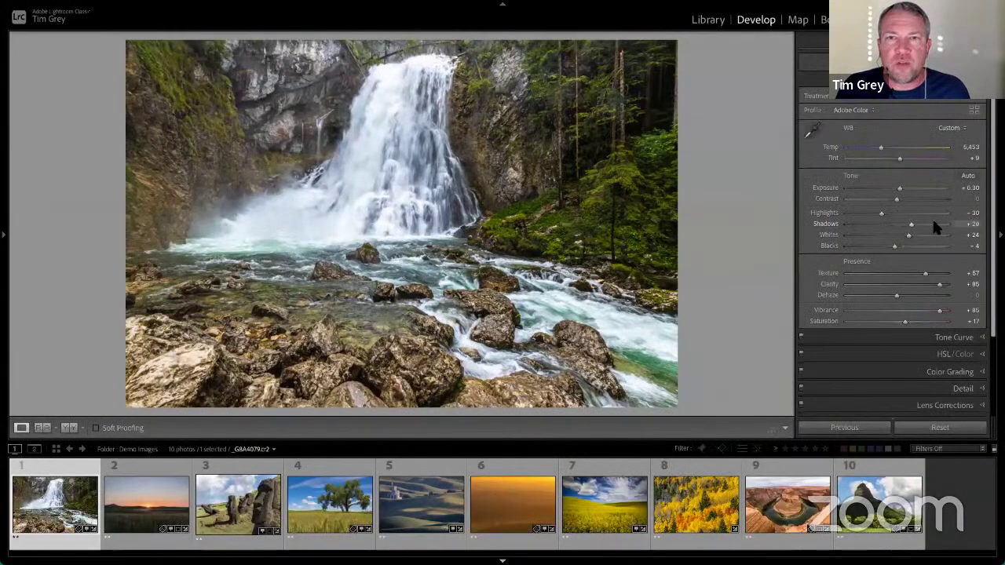
click(935, 224)
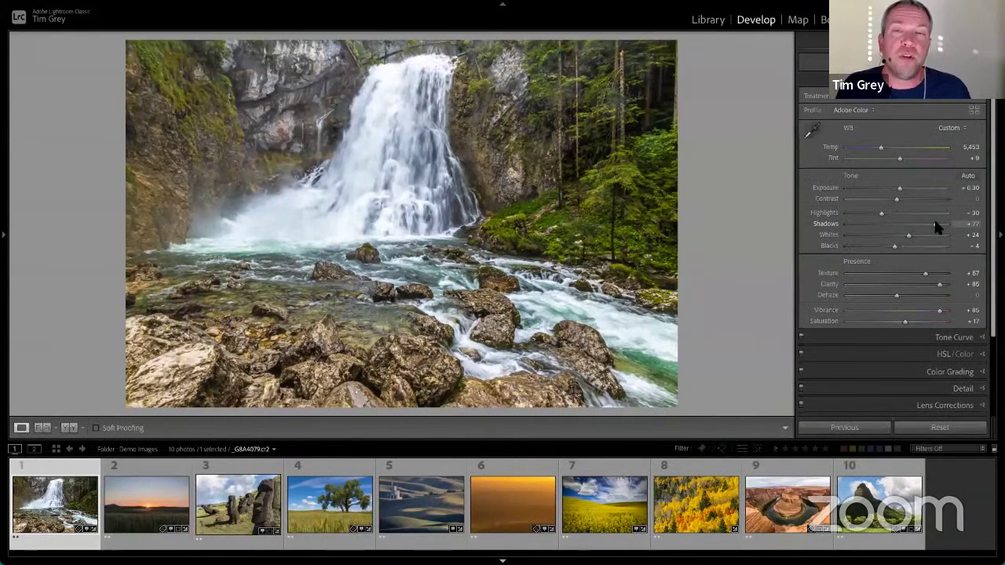
drag(927, 226, 871, 225)
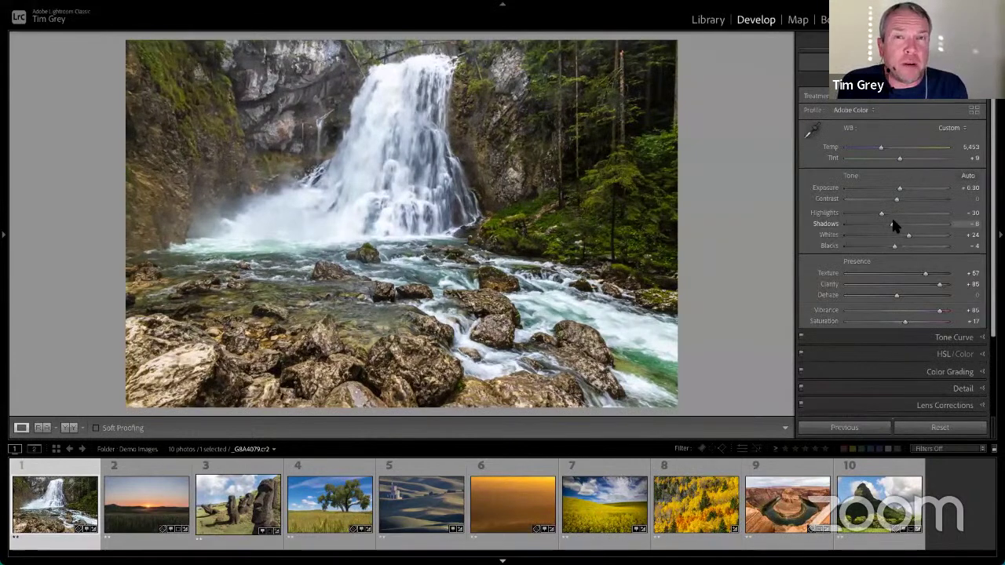
mouse_move(892, 223)
mouse_down()
mouse_move(927, 223)
mouse_move(911, 224)
mouse_up()
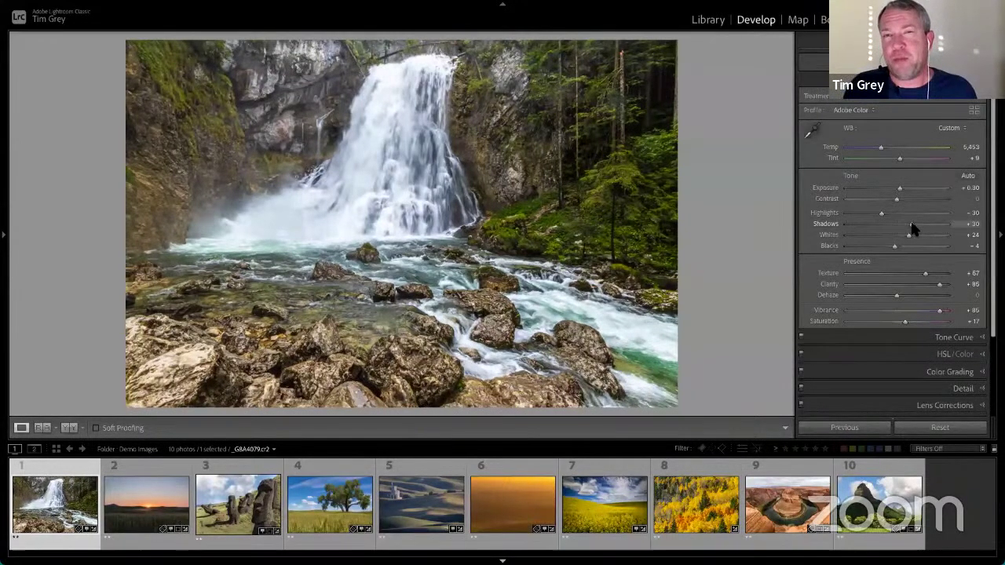
drag(912, 226, 883, 225)
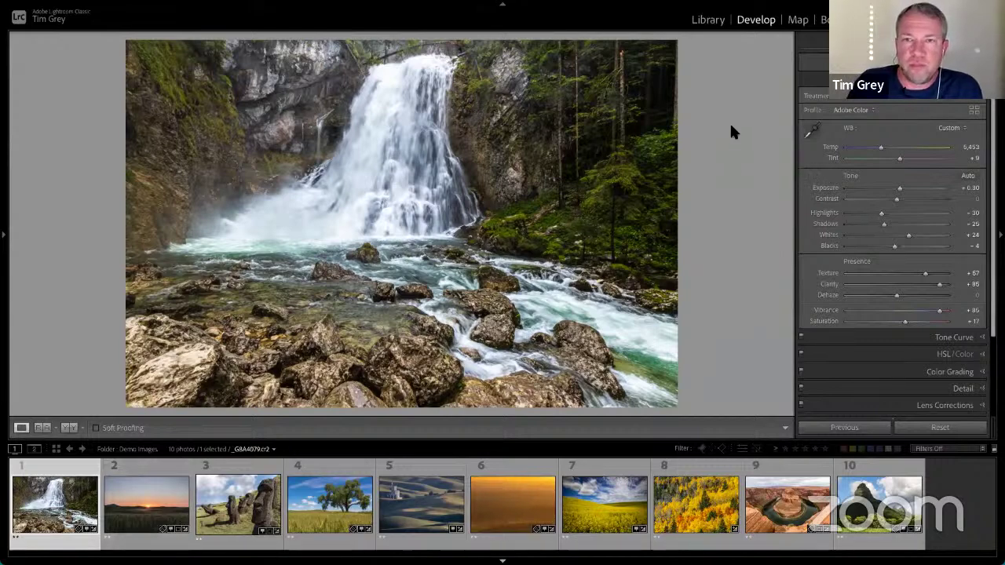
Switch to the sunset photo over the wheat field for editing.
scroll(930, 110, up, 3)
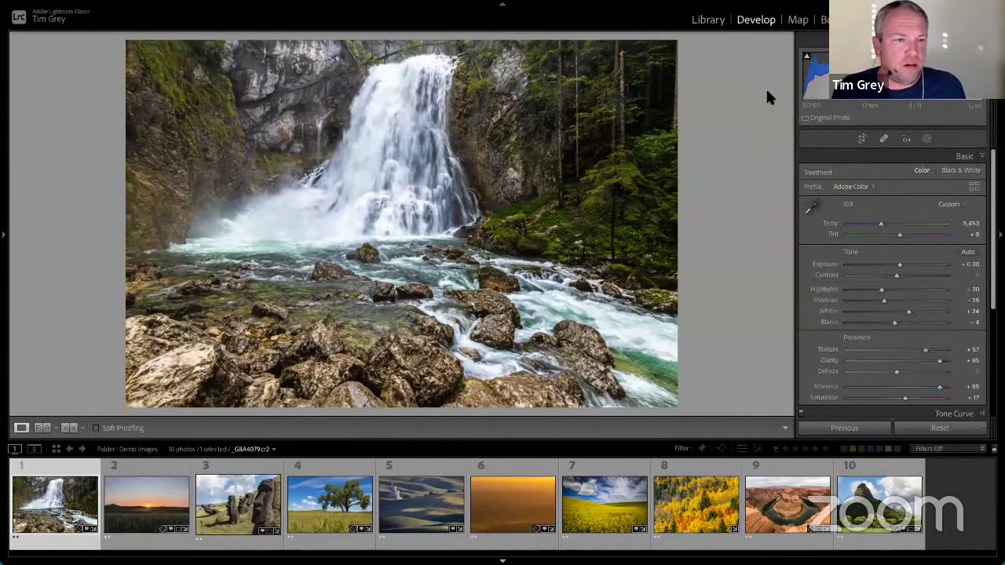
click(149, 509)
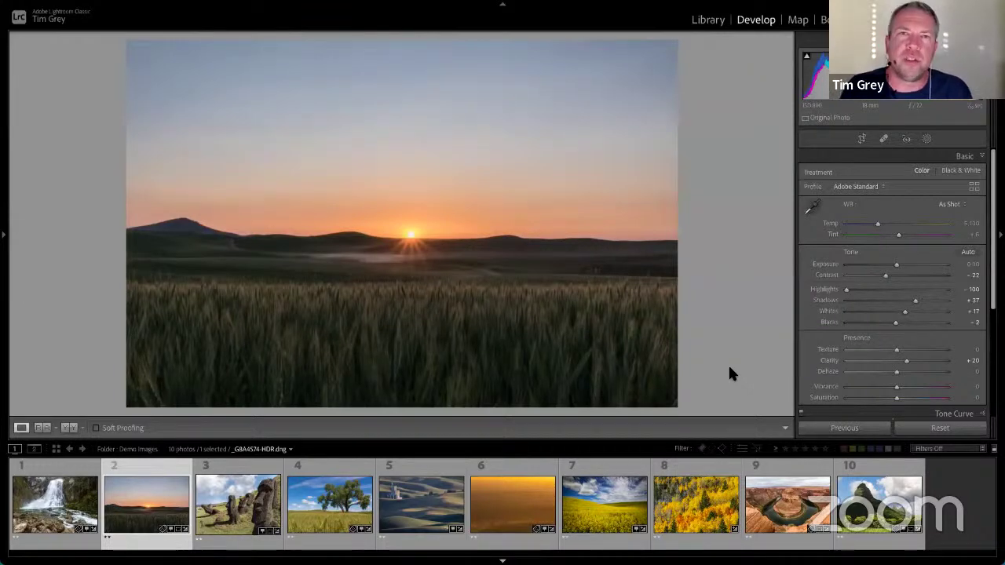
Try Saturation at +100 on the sunset photo, inspect the colors around the sun, and reset Saturation to its default.
drag(894, 400, 963, 400)
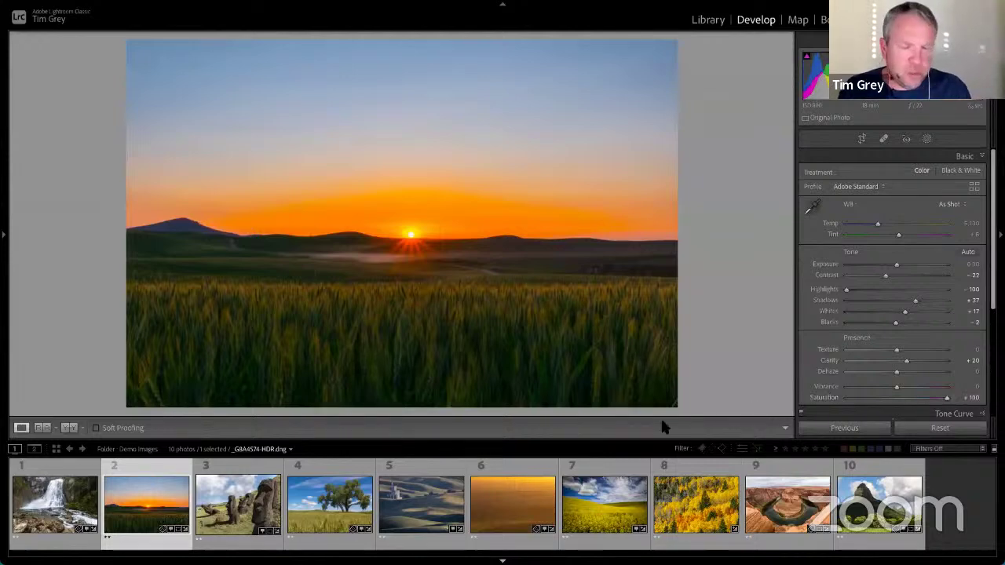
key(ctrl)
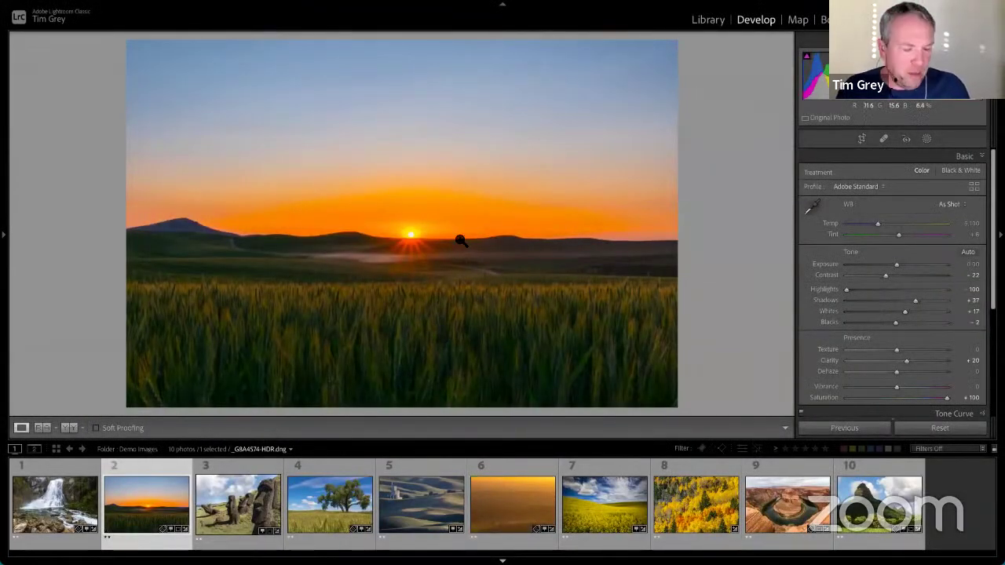
key(ctrl)
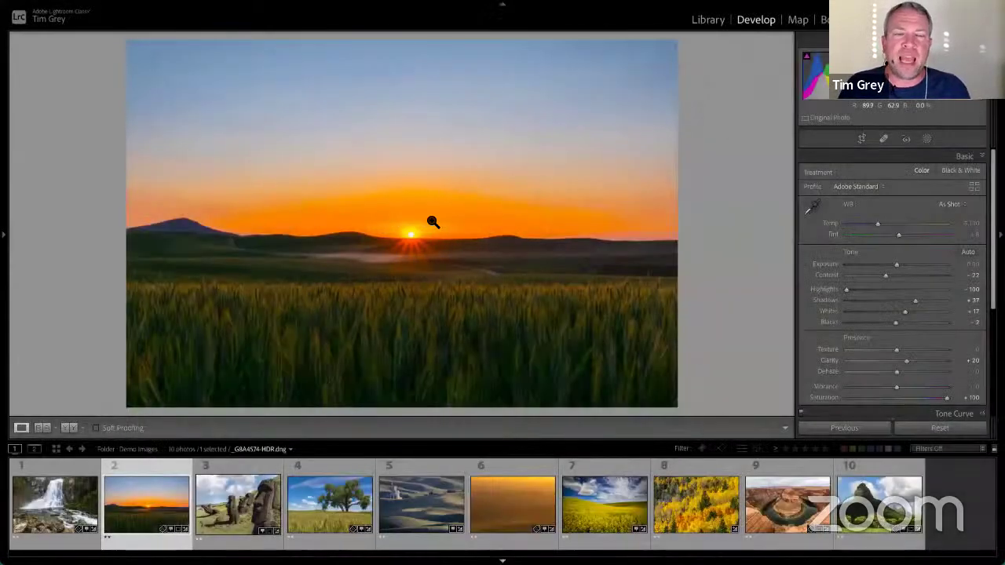
double_click(947, 399)
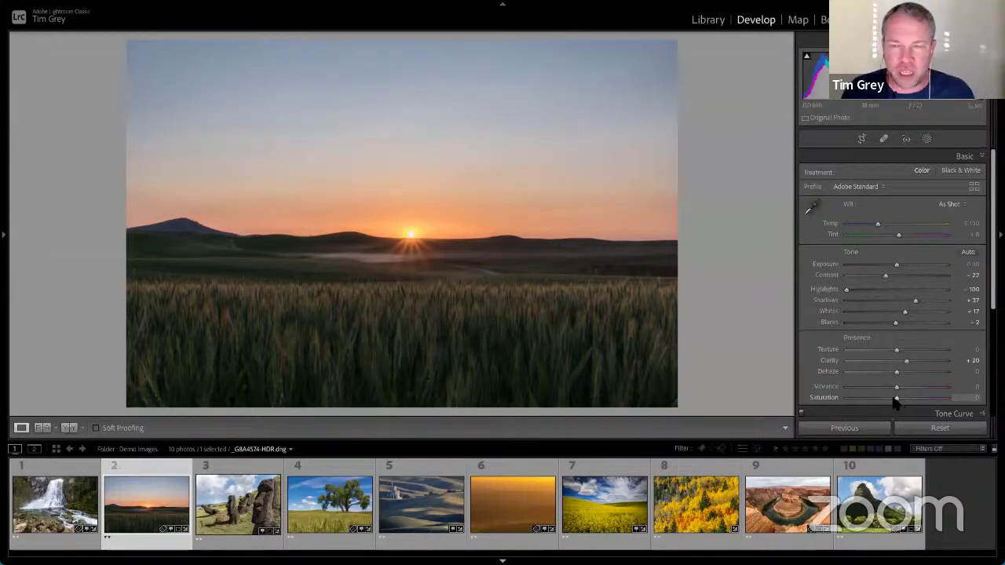
Set the sunset photo's Vibrance to +68, testing Saturation at +100 for comparison and returning it to 0.
drag(896, 388, 924, 386)
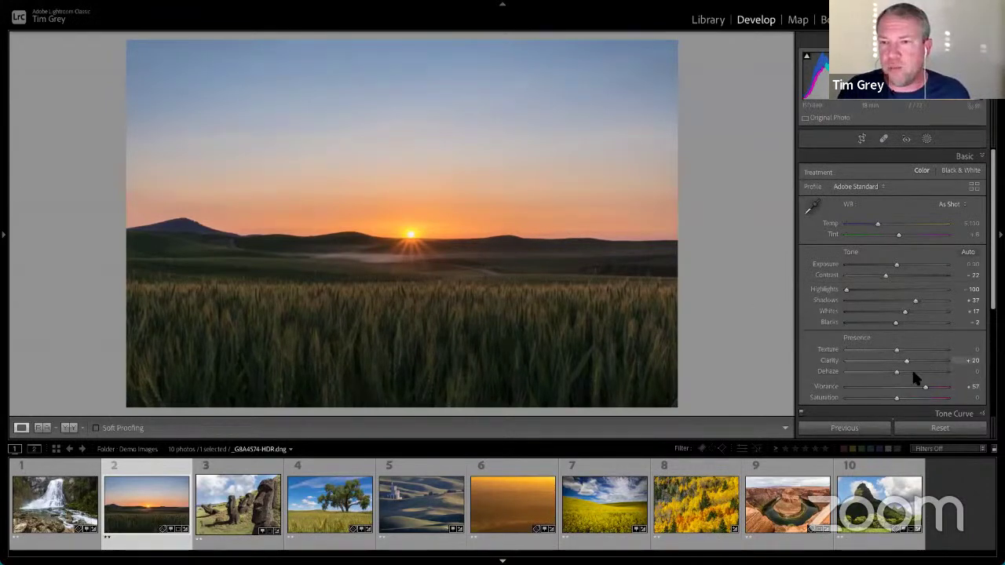
mouse_move(925, 387)
mouse_down()
mouse_move(904, 387)
mouse_move(938, 388)
mouse_move(902, 388)
mouse_move(938, 387)
mouse_up()
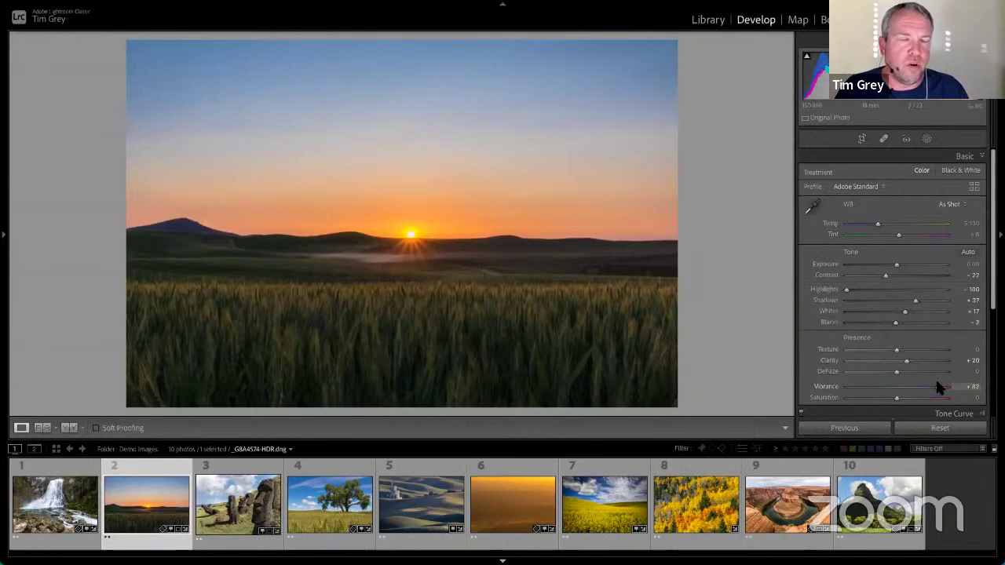
drag(939, 391, 942, 392)
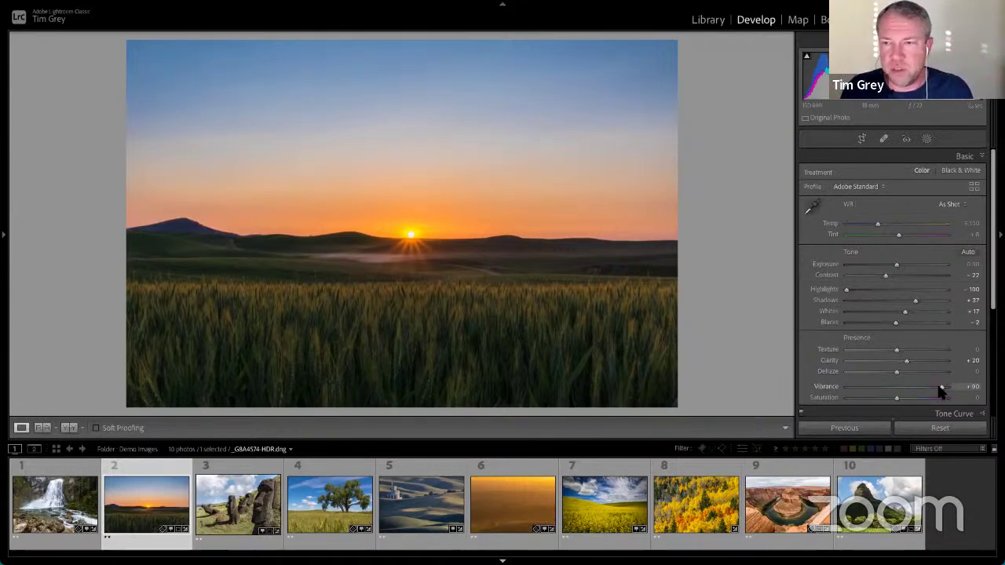
drag(942, 390, 964, 400)
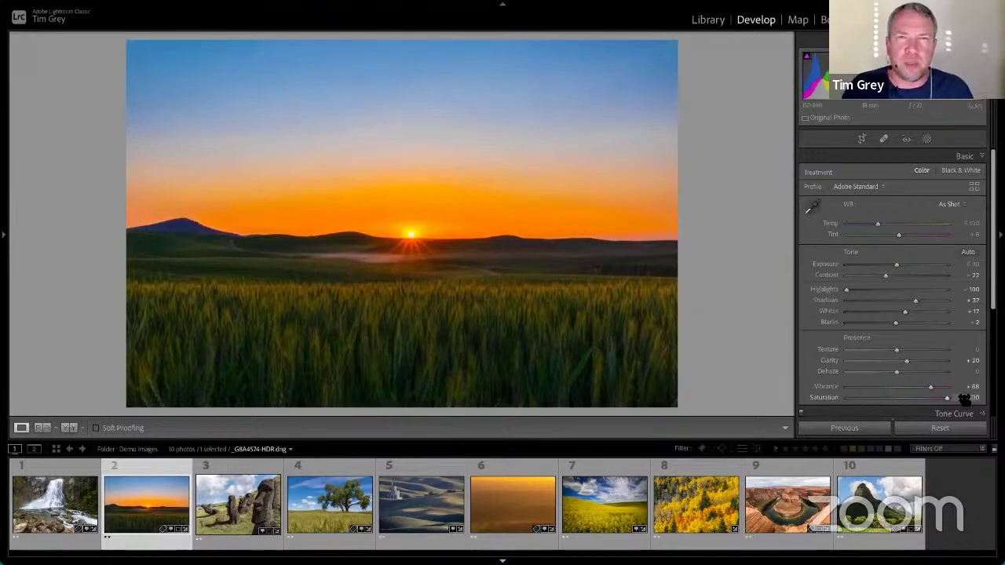
drag(947, 398, 900, 402)
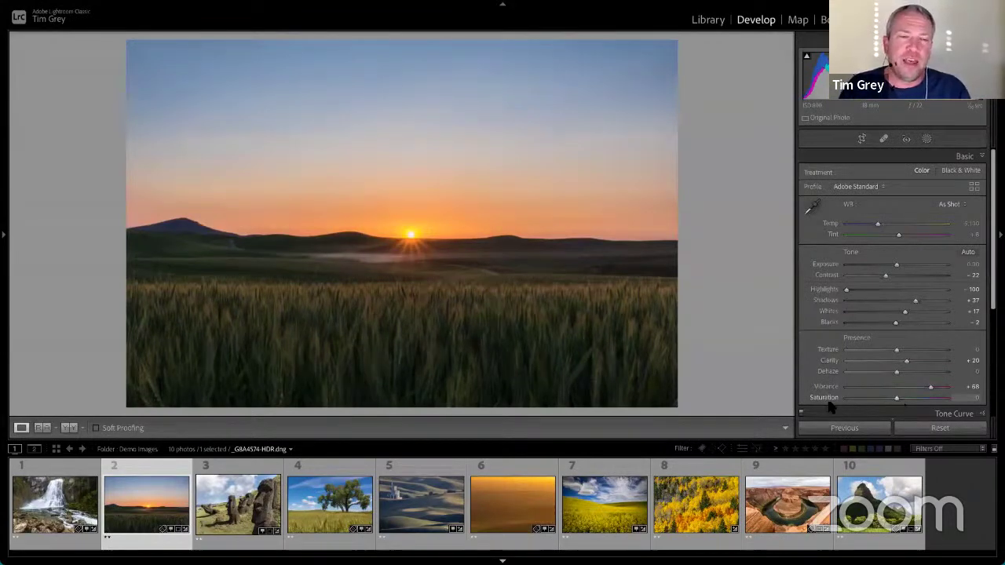
Switch to the photo of the stone statues and set its Vibrance to +60.
click(234, 497)
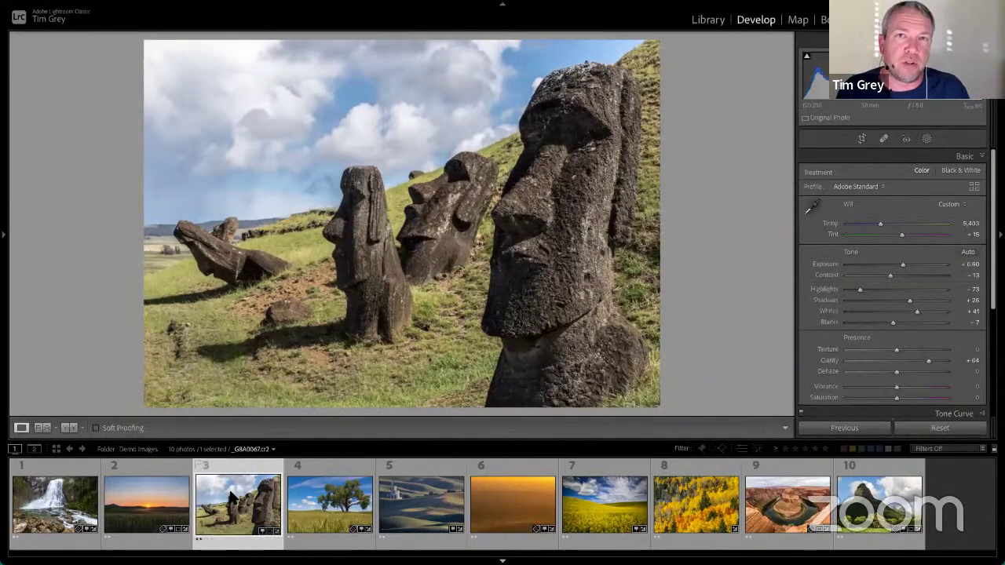
drag(895, 388, 924, 389)
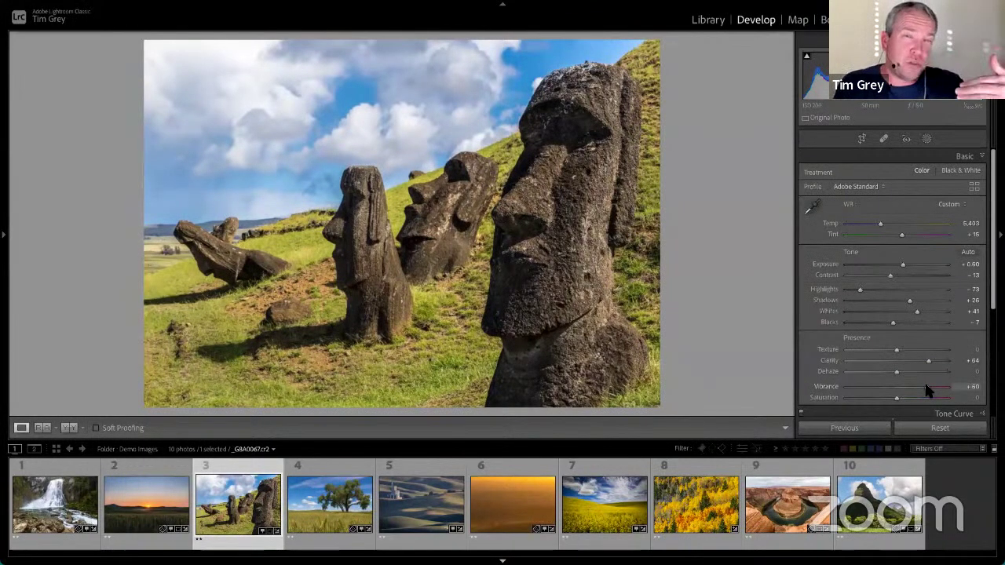
Compare stronger and weaker Vibrance on the stone statues photo, down to +46, and set it to +74.
drag(925, 387, 933, 387)
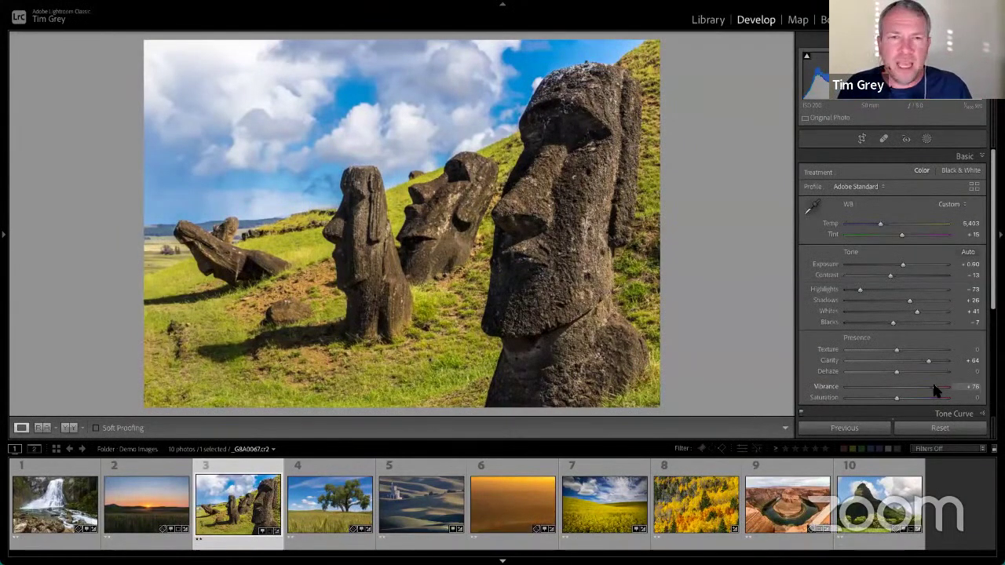
drag(934, 390, 922, 391)
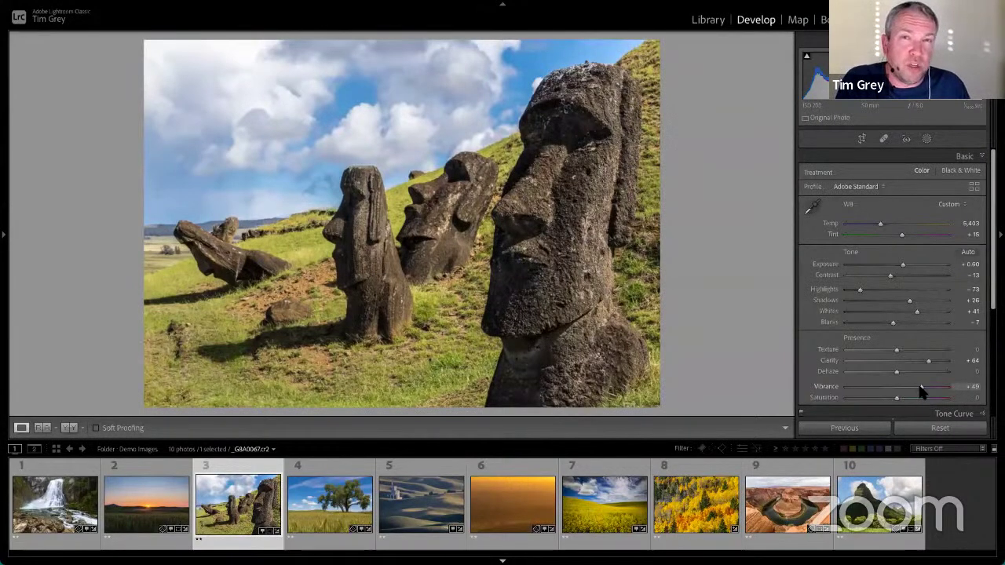
drag(922, 390, 920, 392)
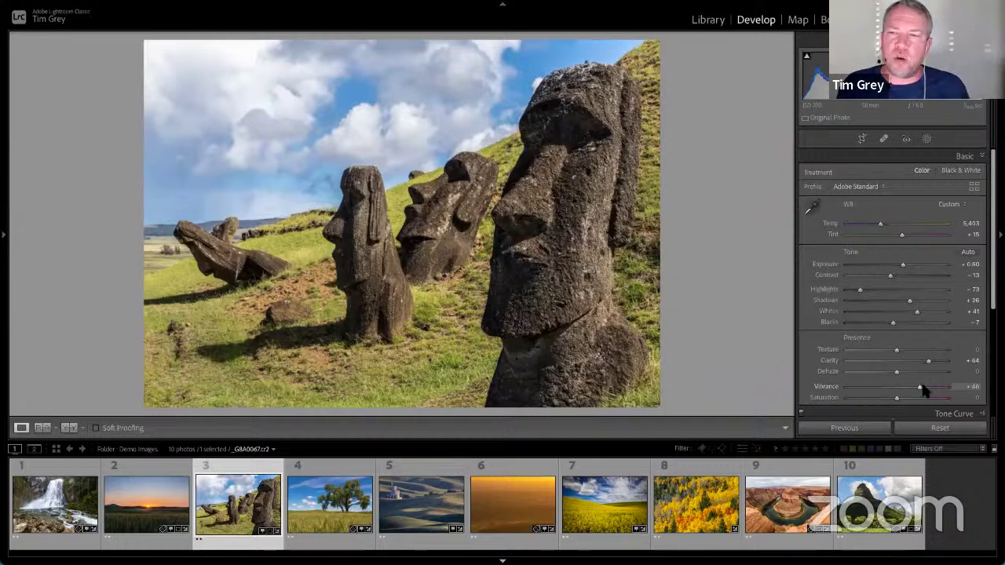
drag(930, 386, 933, 387)
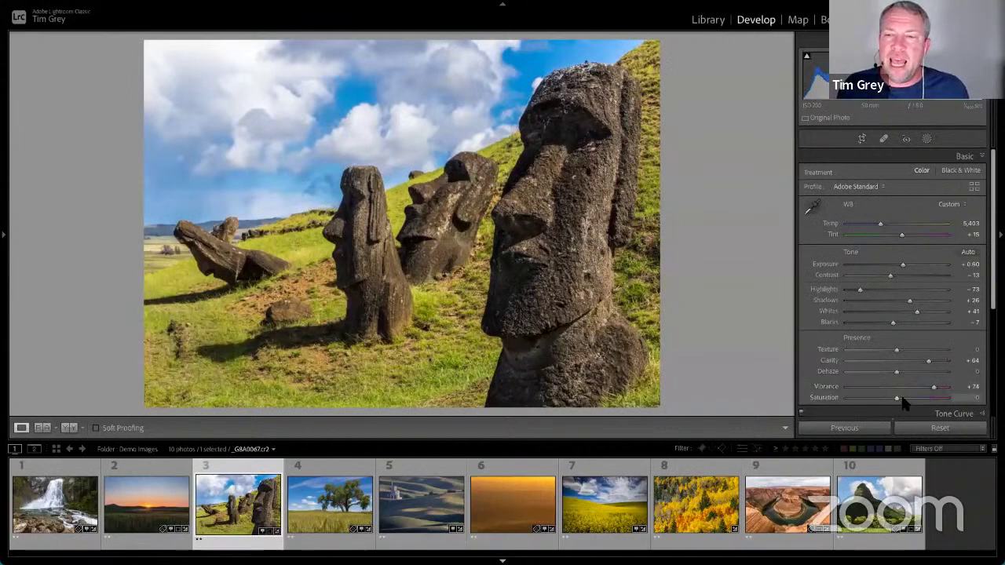
Reduce the statues photo's Saturation to -13 and raise its Vibrance to +81.
drag(897, 402, 889, 402)
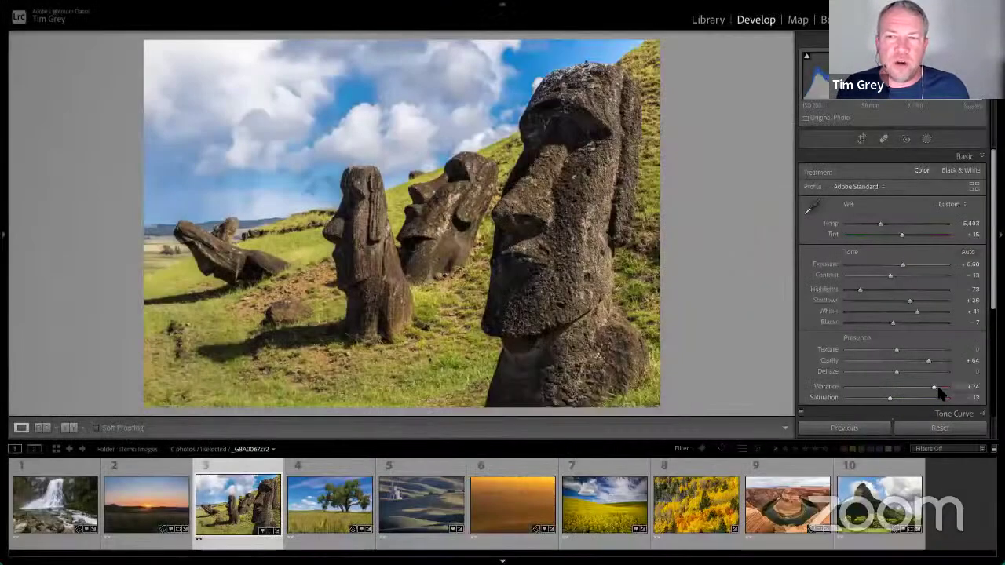
drag(937, 387, 940, 388)
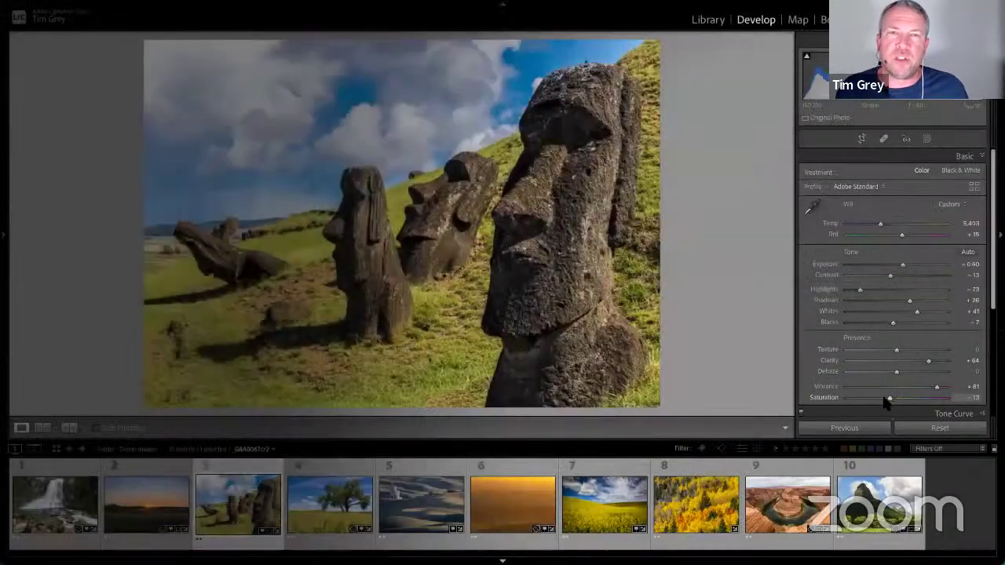
click(884, 399)
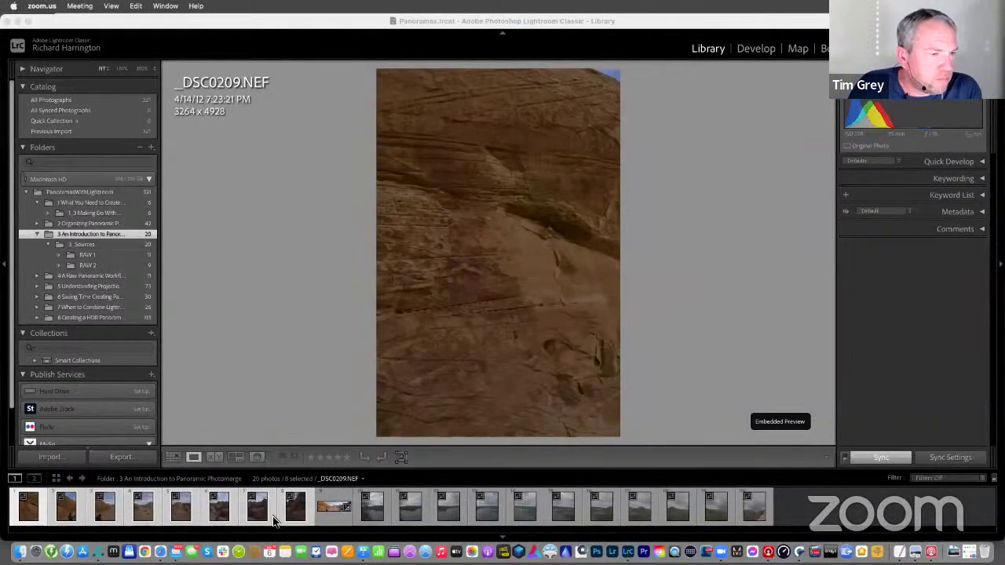
Look through the desert rock source frames in the Panoramas catalog to review how they overlap.
click(296, 514)
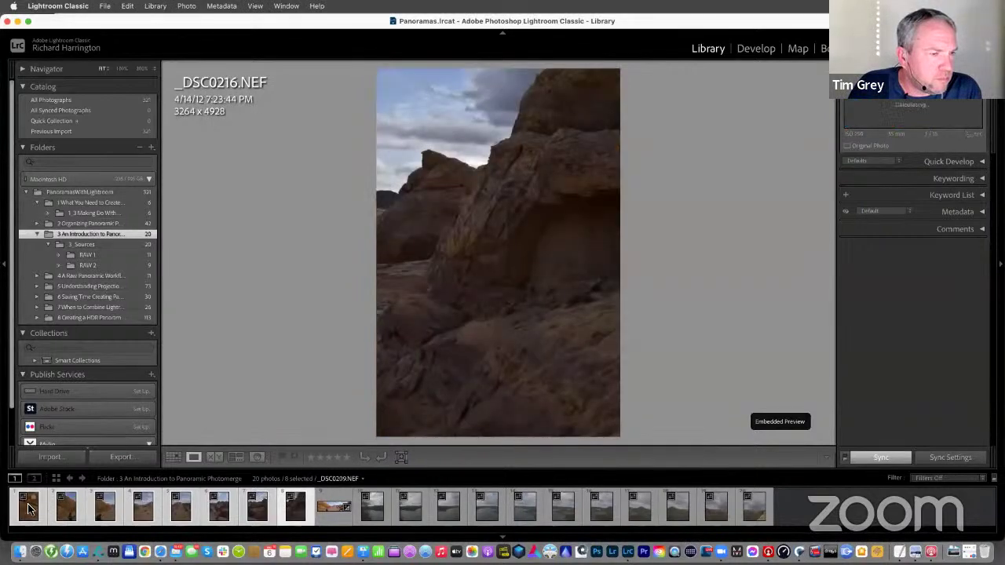
click(29, 509)
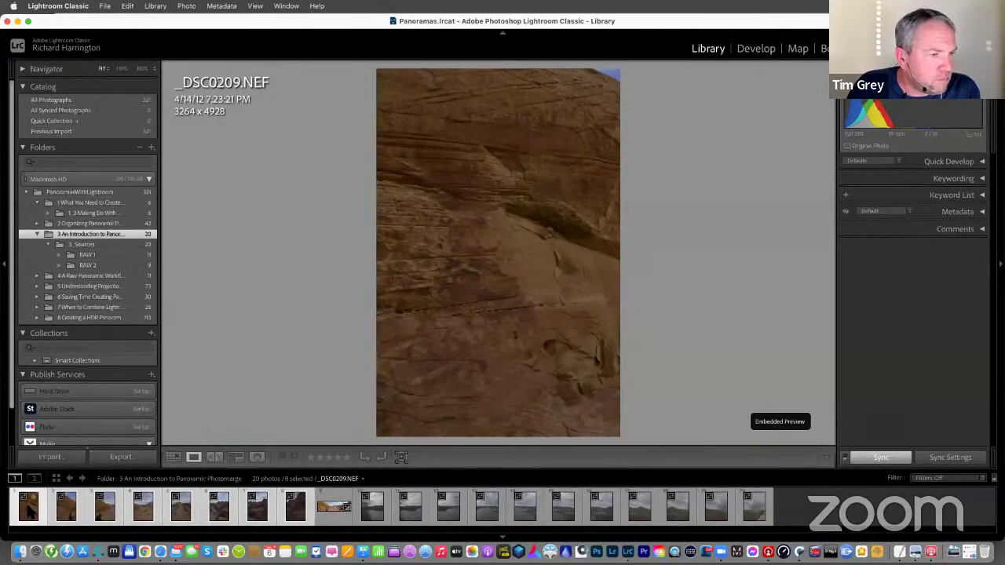
click(29, 509)
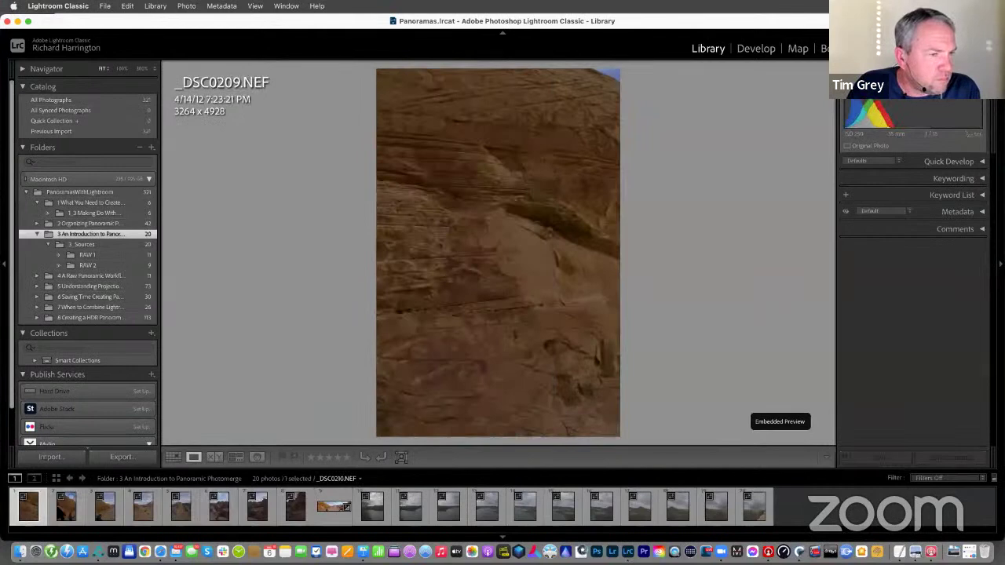
click(77, 512)
click(104, 512)
click(133, 512)
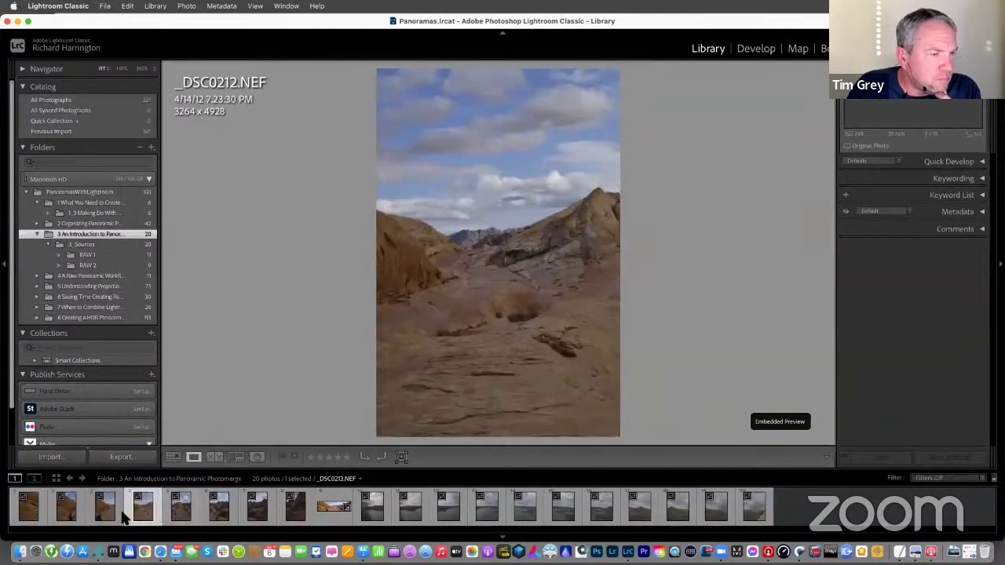
click(106, 514)
click(75, 514)
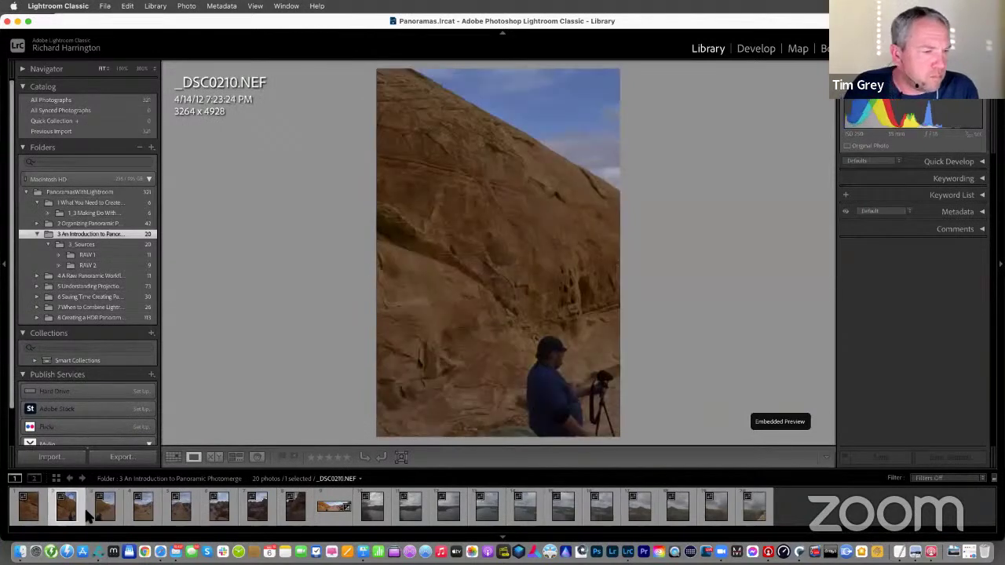
click(105, 512)
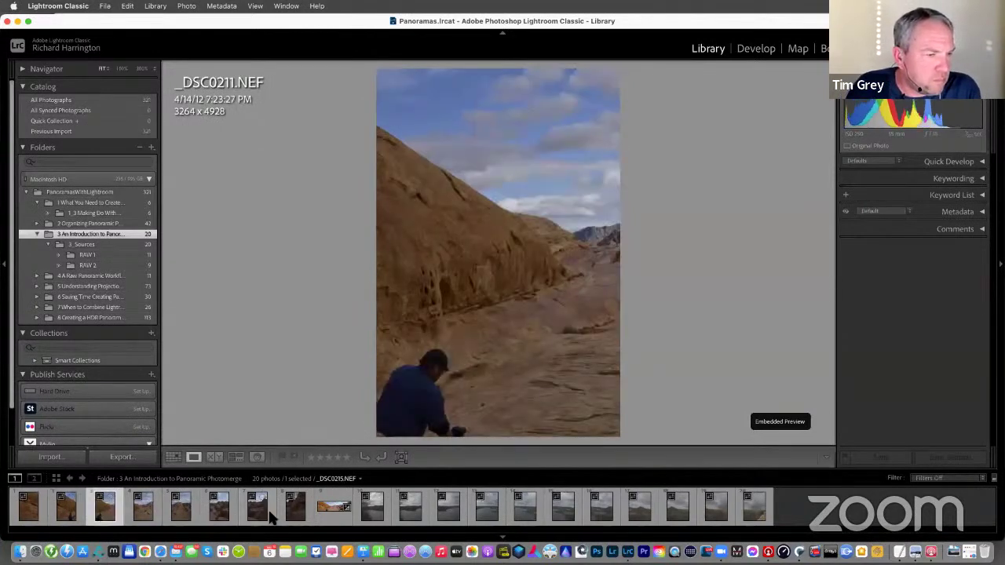
Select the eight desert rock frames from _DSC0209 to _DSC0216 and start a Panorama photo merge.
click(296, 512)
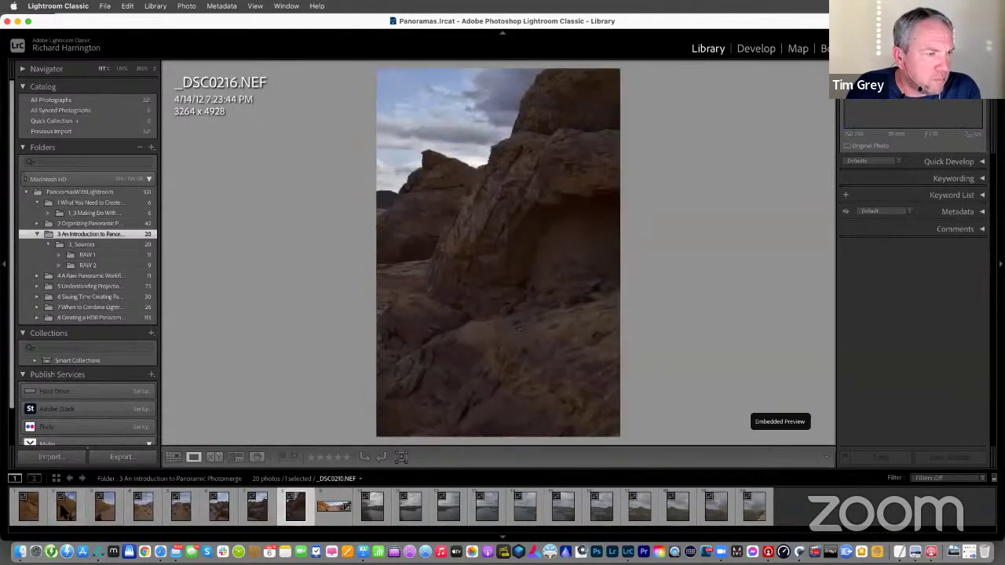
shift+click(30, 510)
right_click(33, 511)
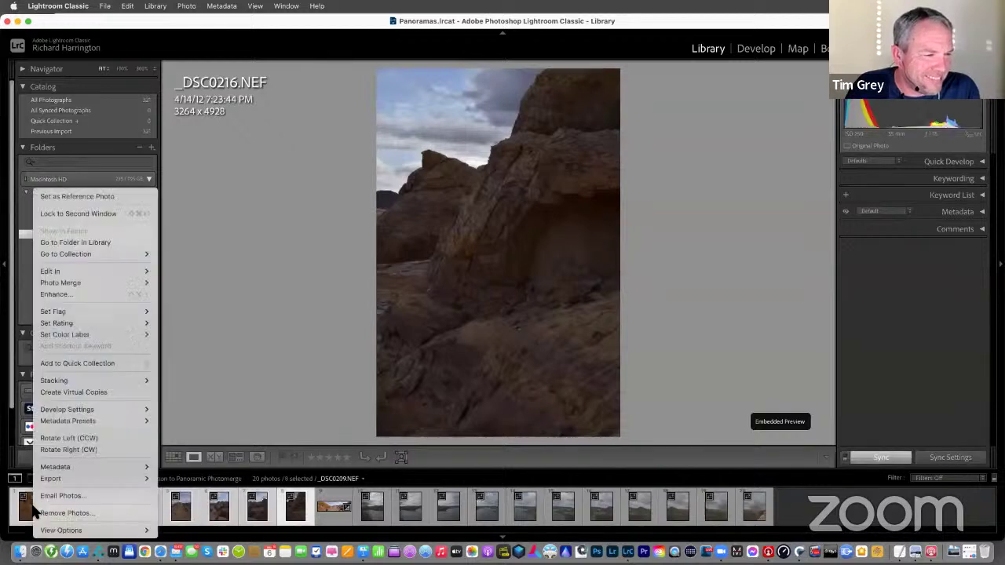
mouse_move(123, 291)
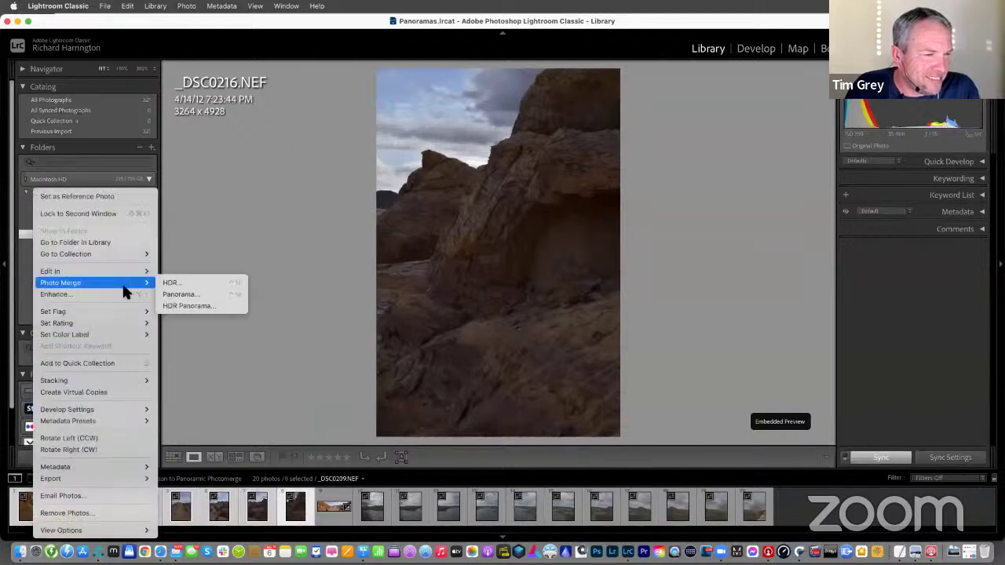
click(178, 295)
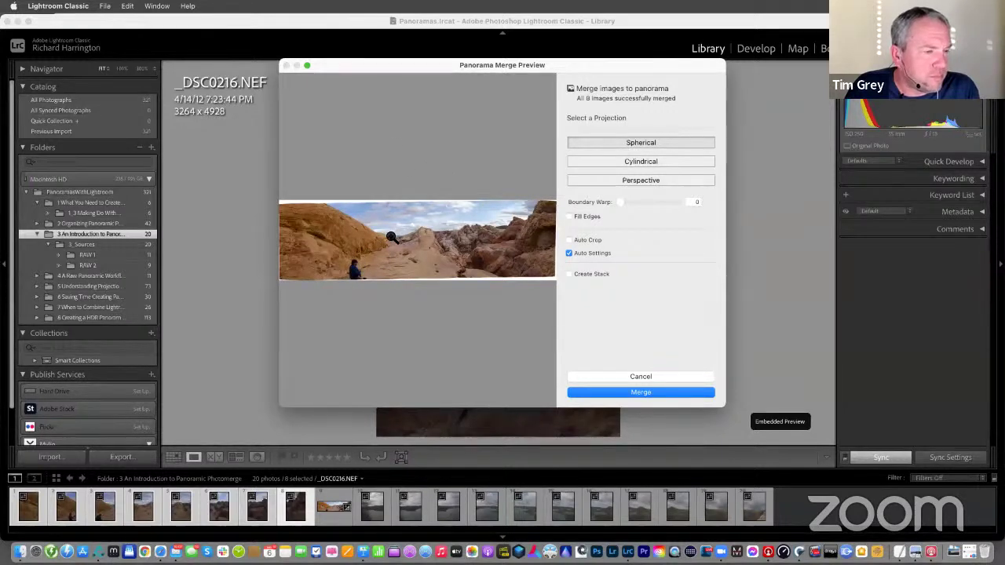
Merge the panorama with Cylindrical projection and Boundary Warp at 100, trying Auto Crop and turning it off again.
click(618, 158)
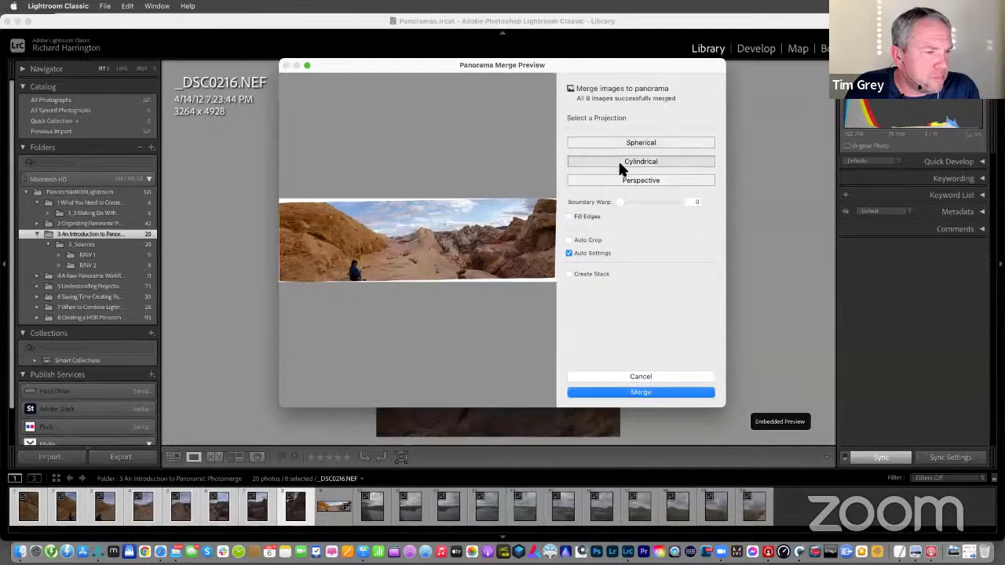
click(585, 241)
click(585, 241)
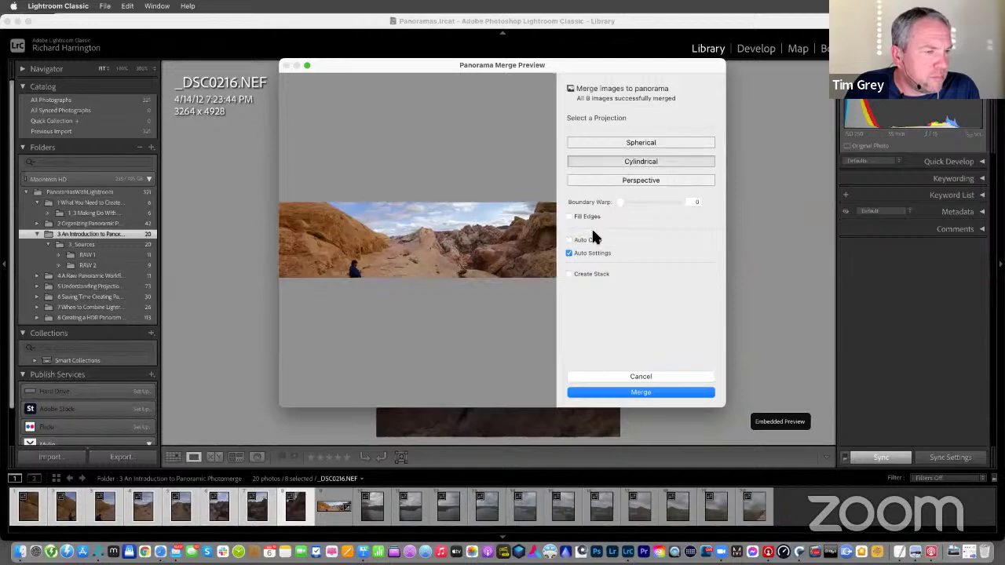
drag(621, 202, 692, 201)
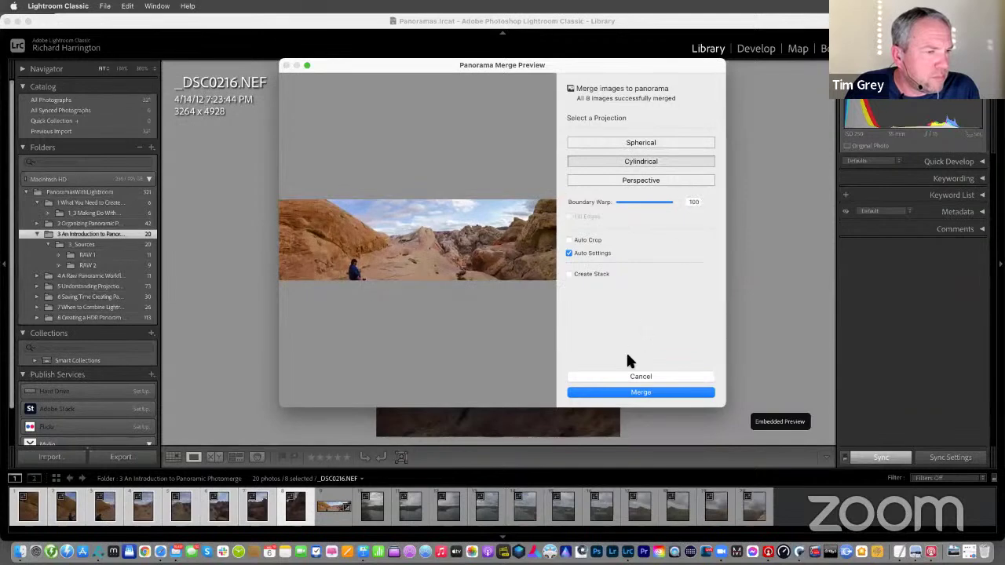
click(632, 393)
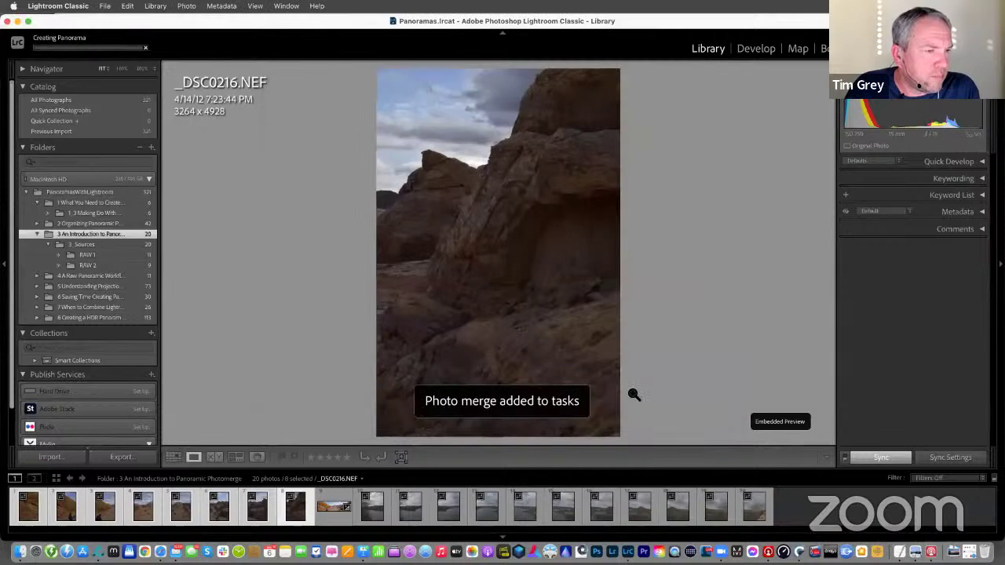
Open the existing desert panorama _DSC0209-Pano.dng in the Develop module.
click(332, 507)
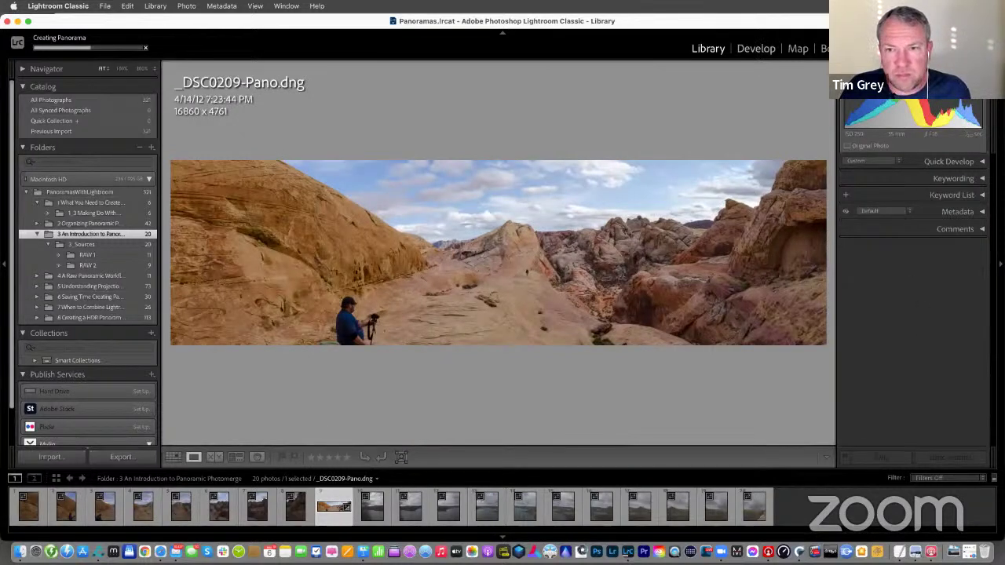
click(761, 48)
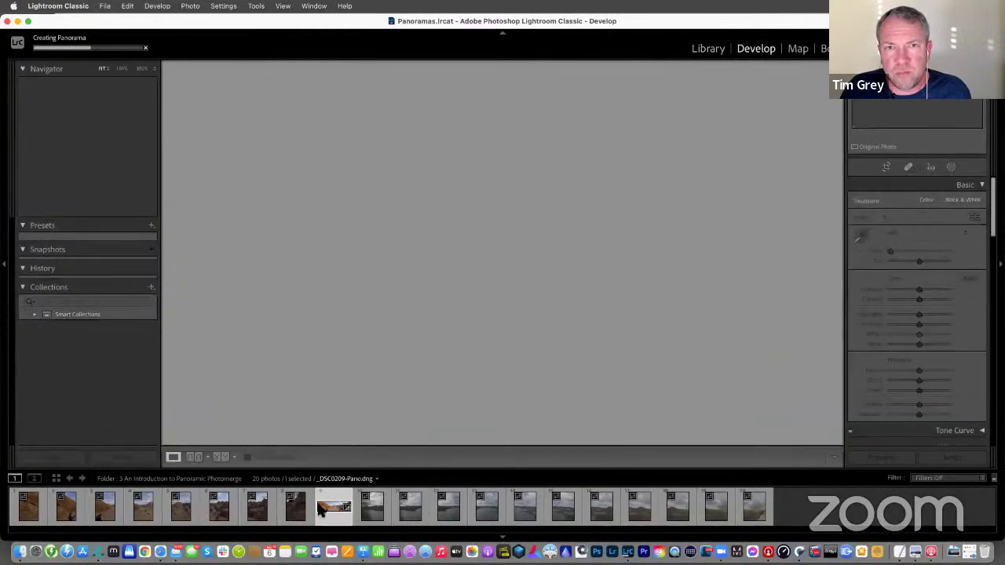
click(294, 506)
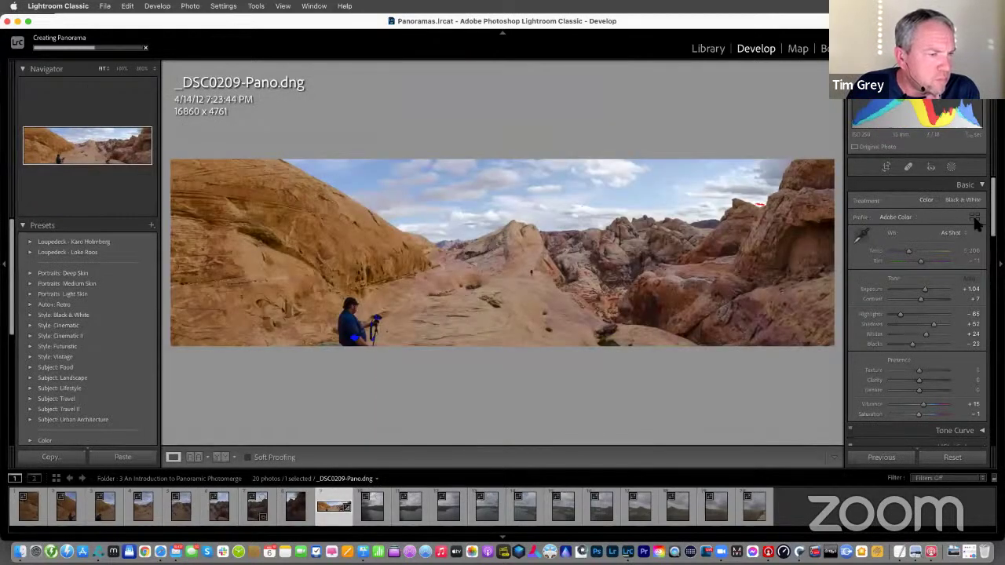
Apply the Camera Matching profile Landscape to the desert panorama.
click(975, 222)
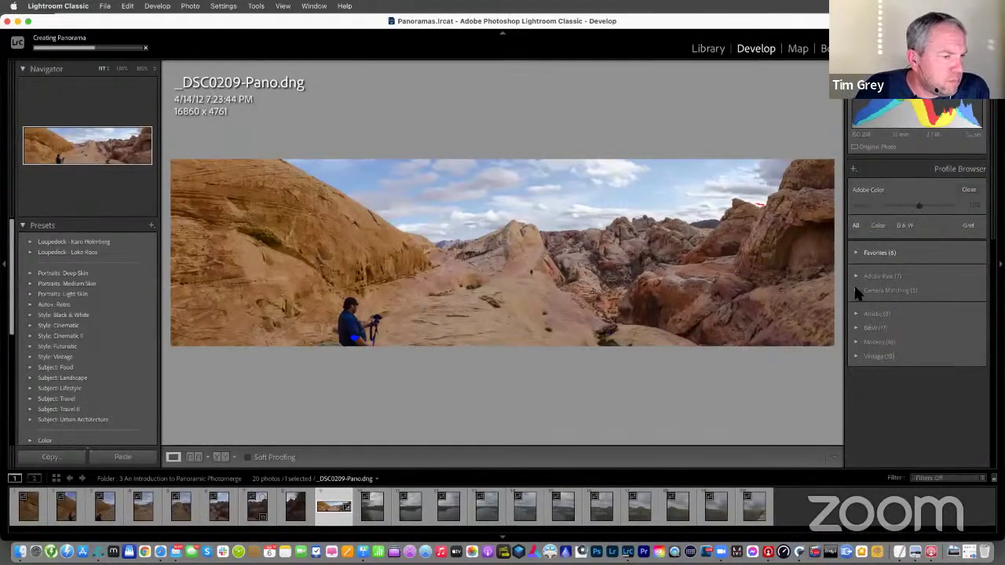
click(855, 288)
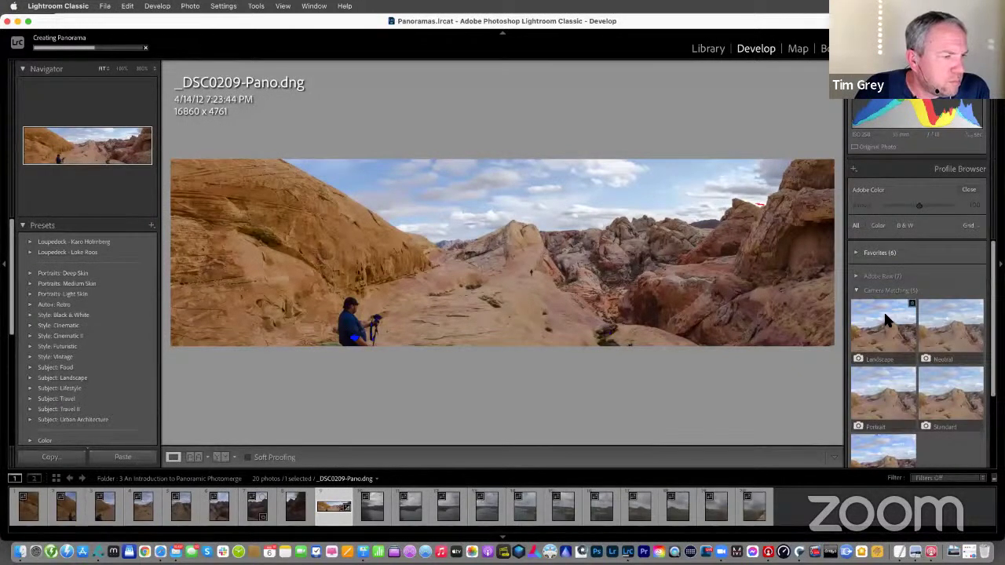
click(884, 310)
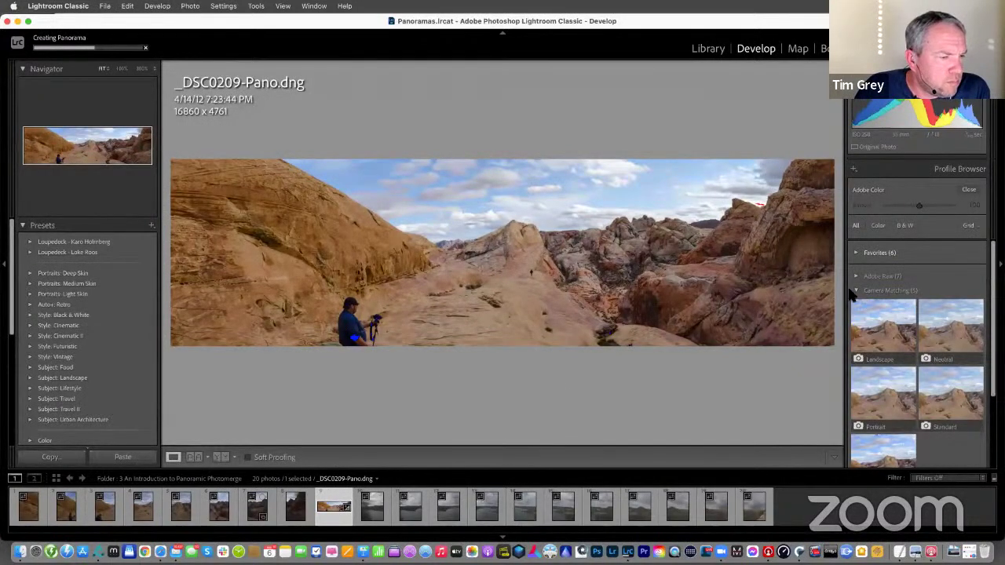
click(877, 321)
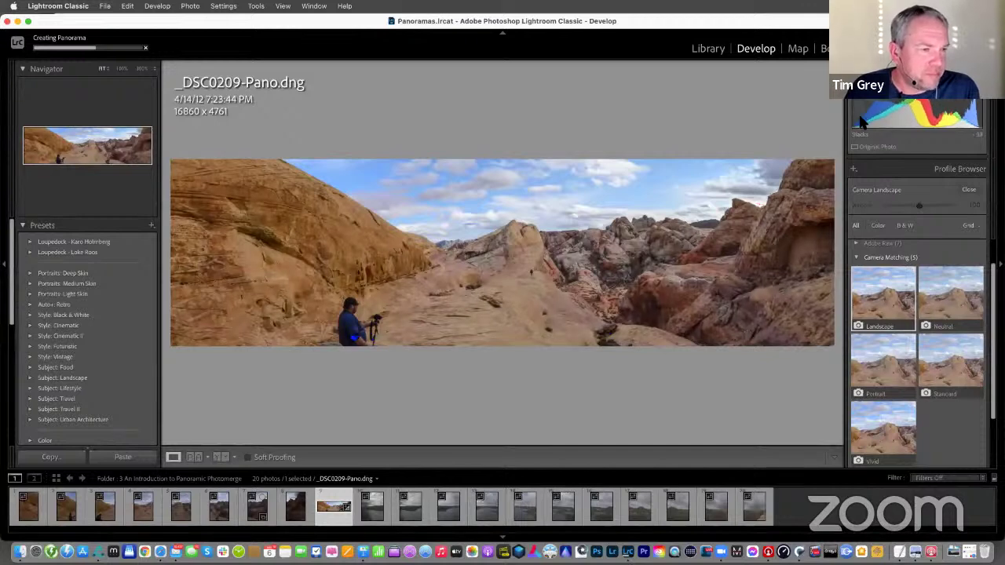
Adjust the panorama's tones directly in the histogram to Highlights -100, Shadows +93 and Blacks -65, and close the Profile Browser.
drag(911, 116, 904, 116)
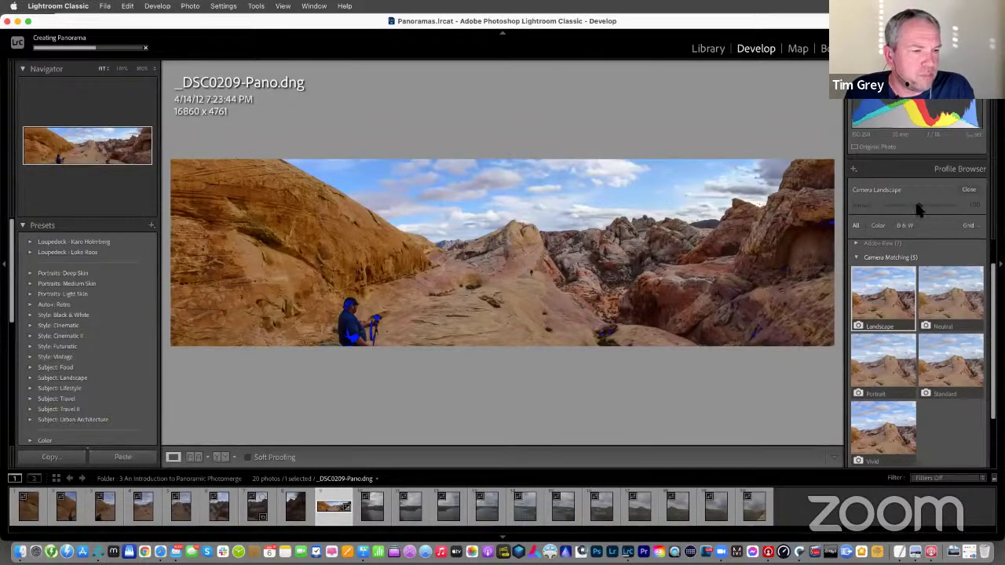
click(969, 191)
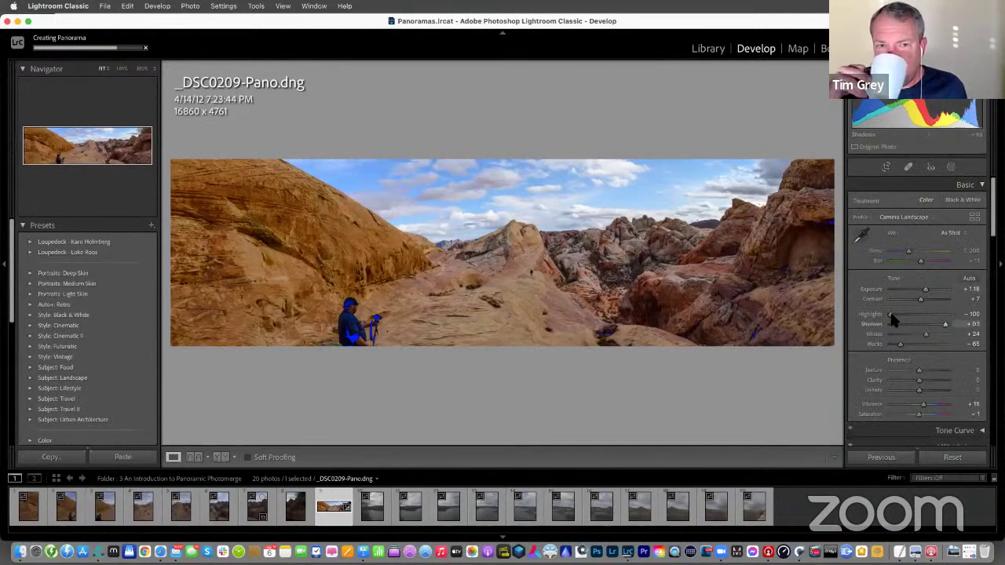
Try brighter Highlights on the panorama and undo it, and set Exposure to +1.05 and Shadows to +100.
drag(890, 310, 951, 314)
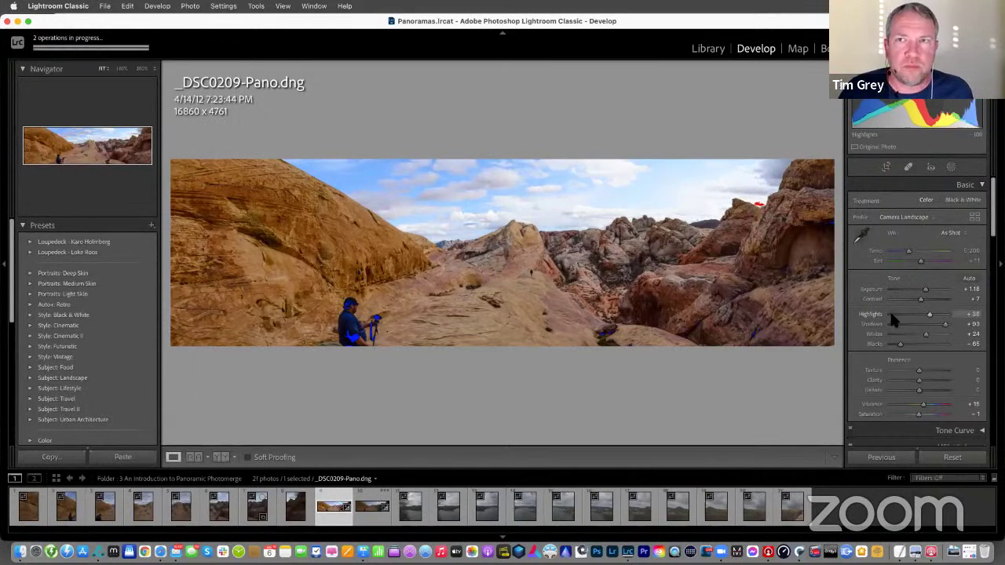
key(super+z)
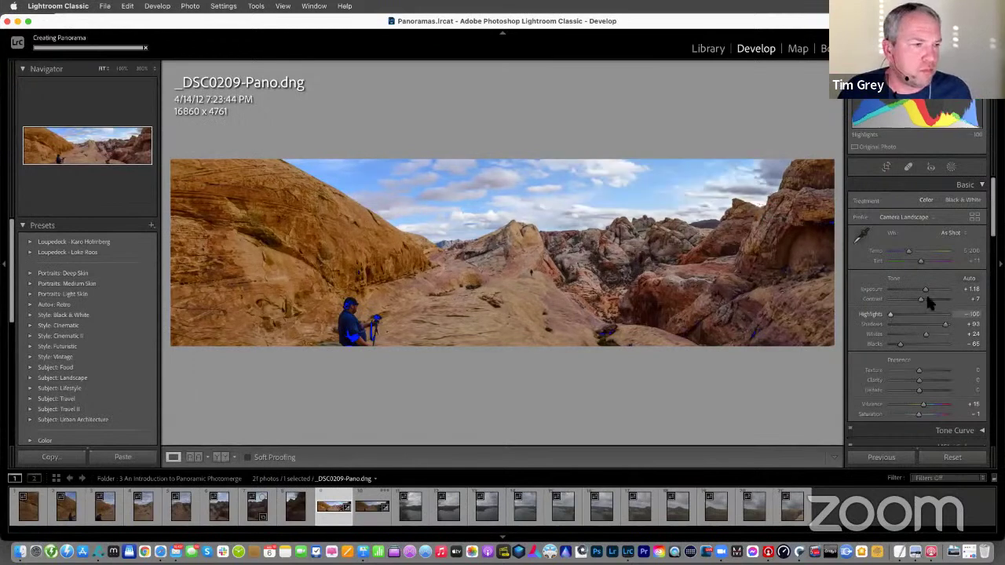
click(925, 290)
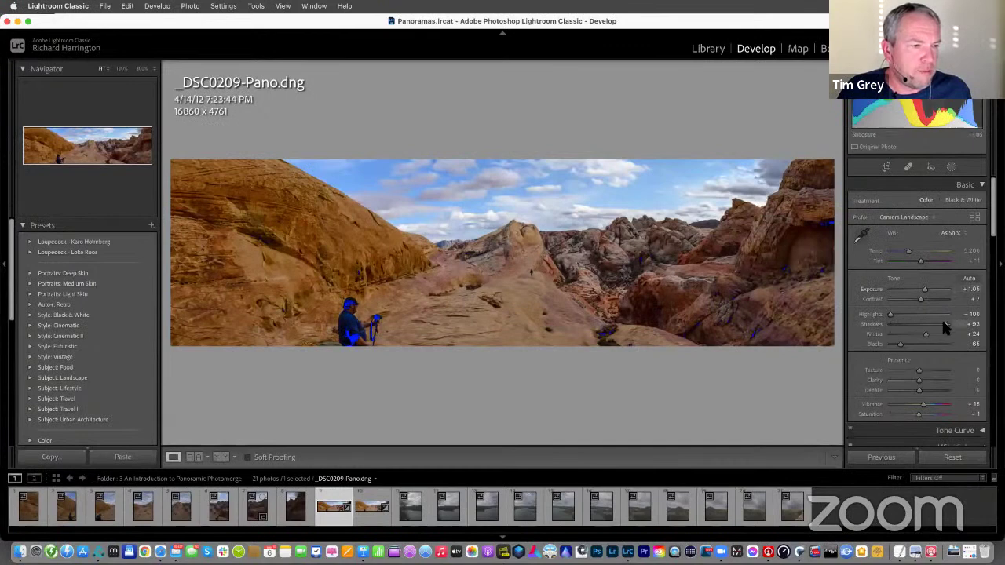
drag(945, 324, 949, 324)
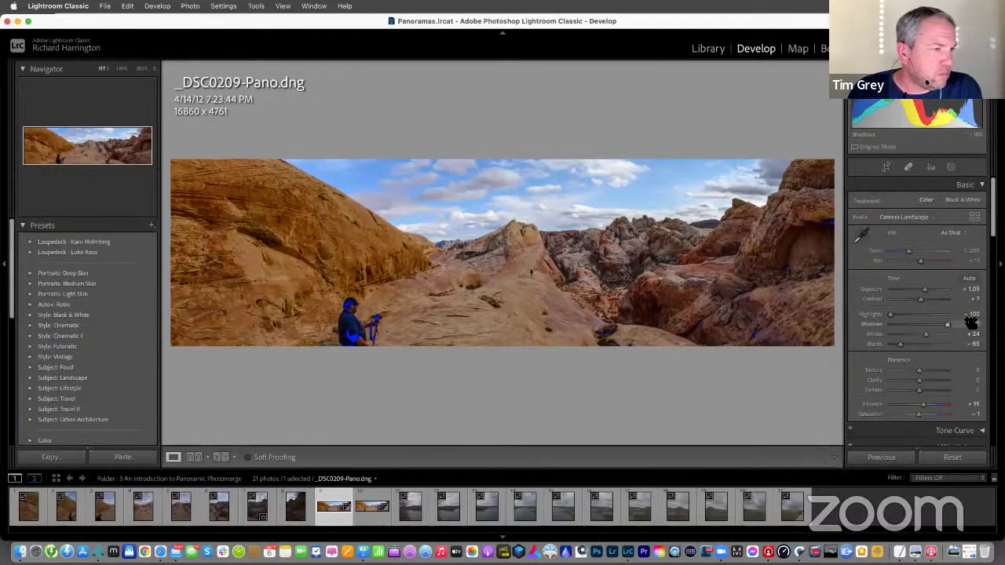
Try a strong Dehaze on the desert panorama and settle on a Dehaze of +10.
scroll(971, 324, down, 1)
scroll(954, 330, down, 2)
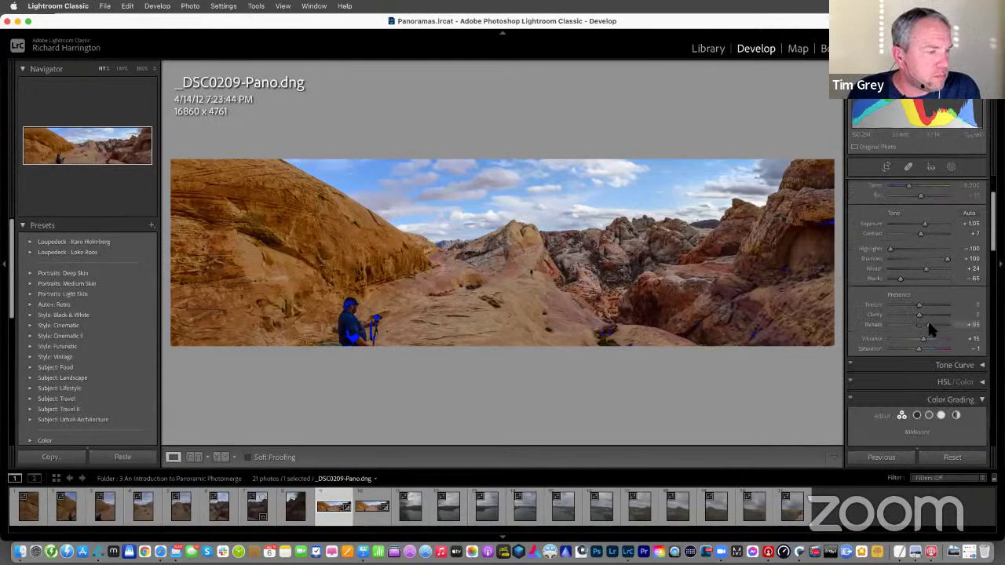
click(930, 324)
drag(925, 328, 920, 328)
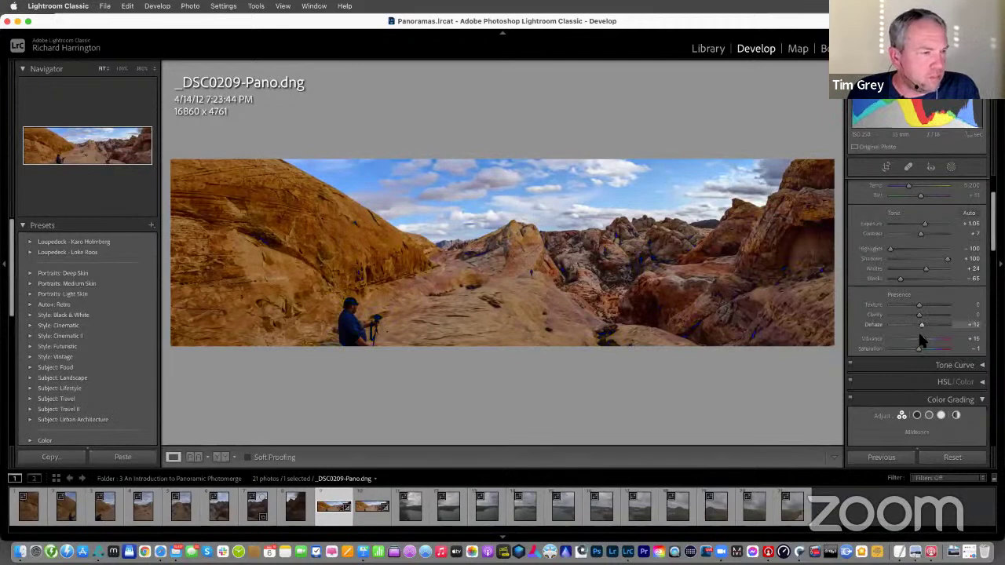
Use targeted HSL Luminance adjustments to darken the sky to Blue -14 and Aqua -1, and brighten the rock to Orange about +66 and Yellow +29.
scroll(918, 331, down, 2)
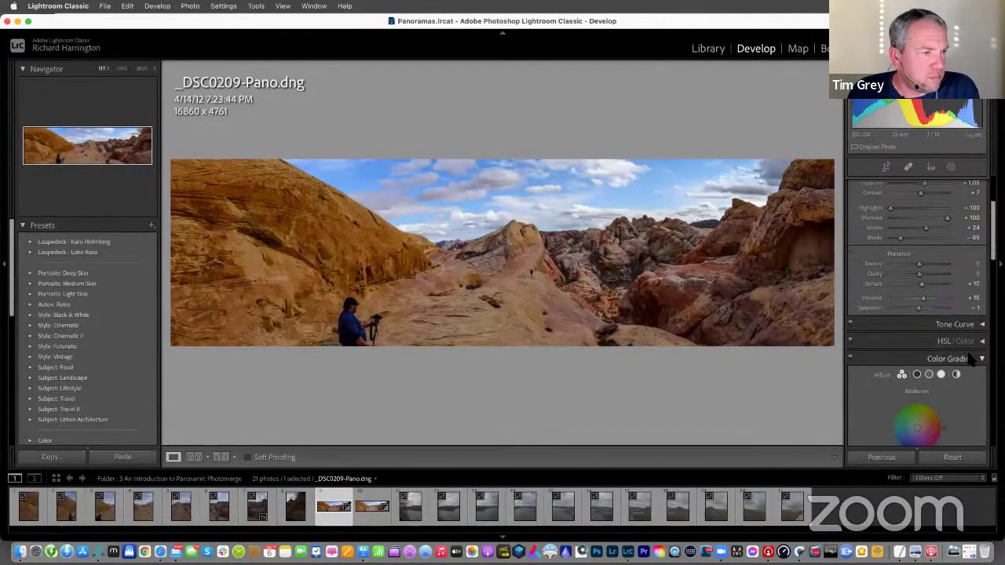
click(947, 339)
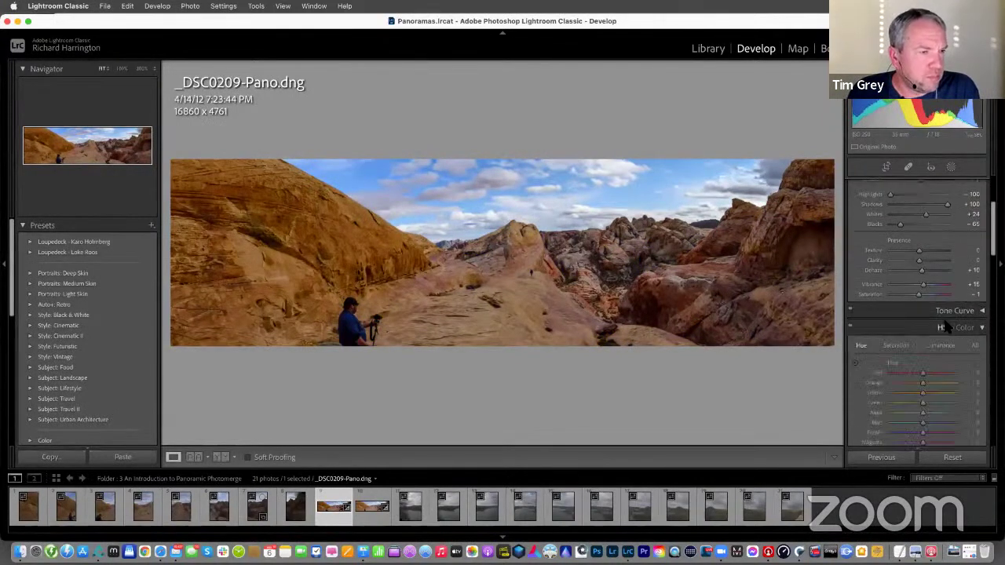
scroll(951, 328, down, 2)
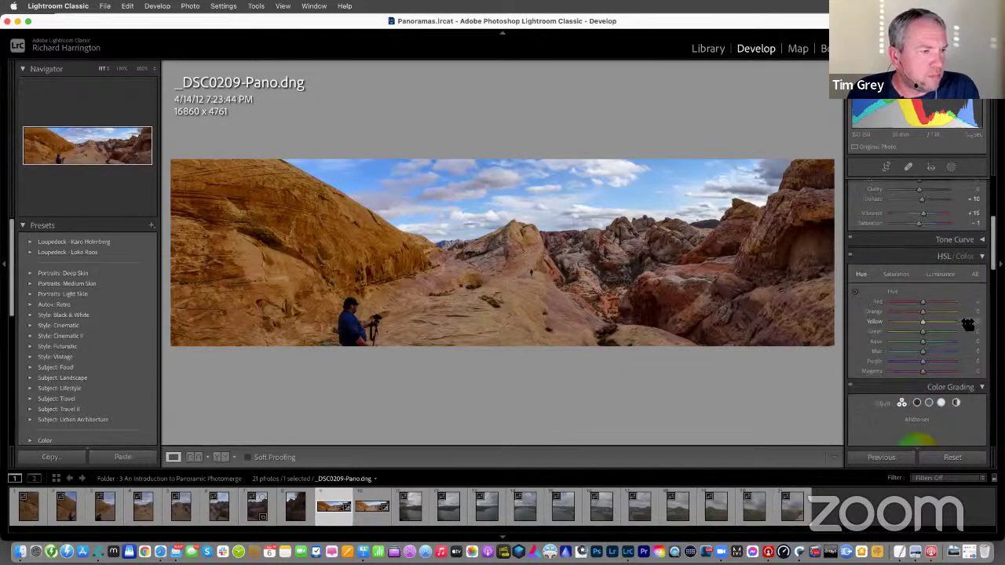
click(940, 275)
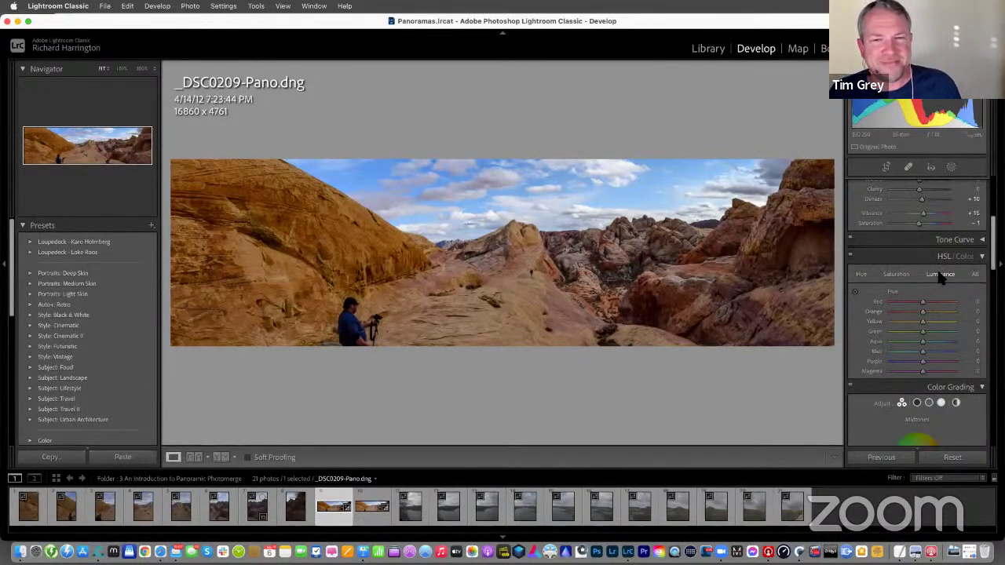
click(855, 291)
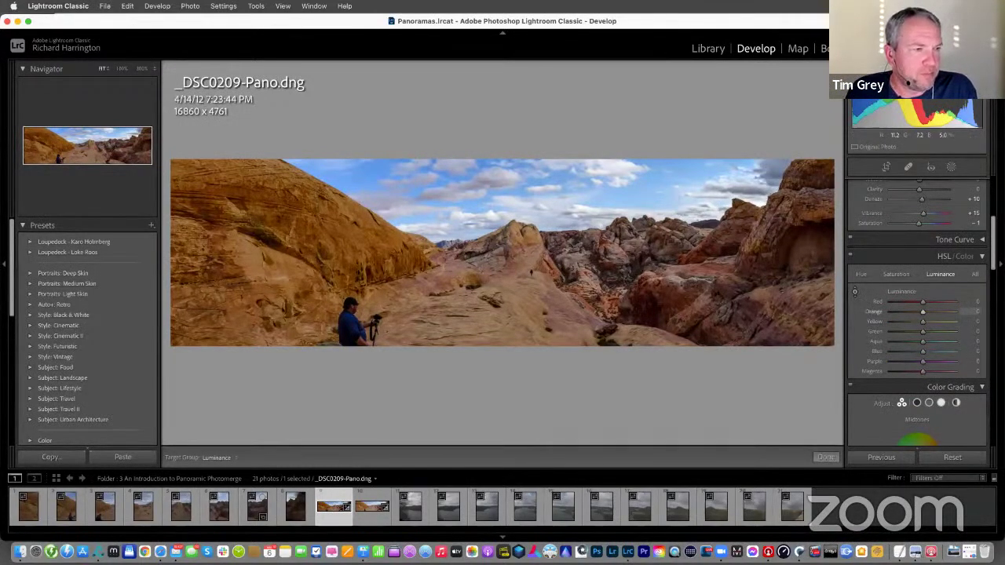
drag(542, 185, 620, 176)
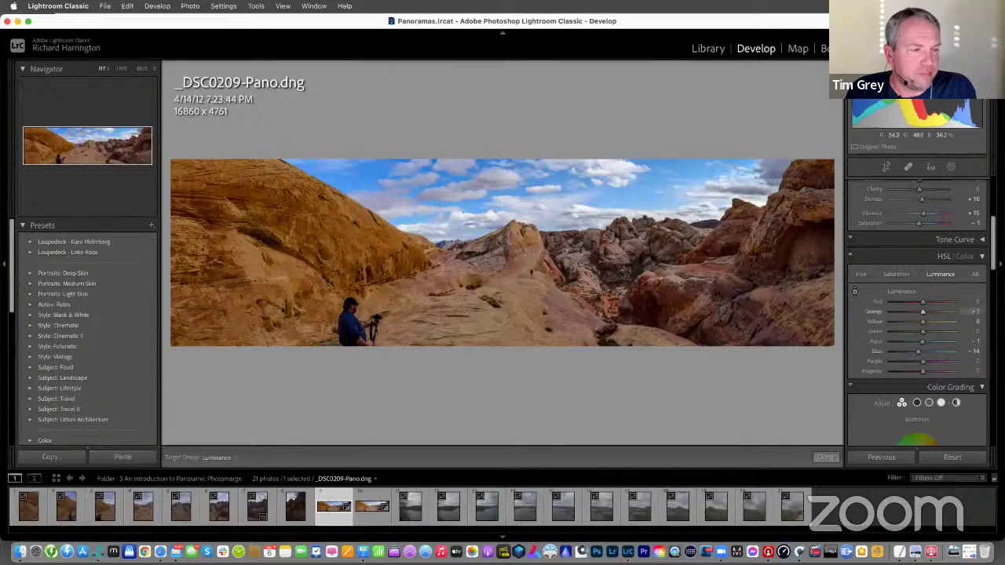
drag(377, 259, 377, 211)
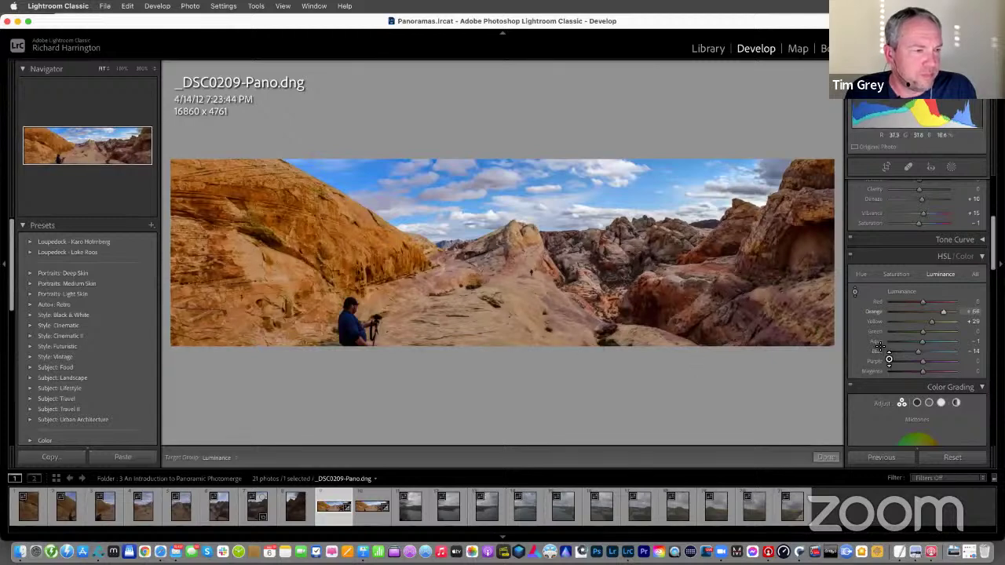
Heal away the photographer at the panorama's lower edge with a size 75 brush and view the panorama in the Library.
click(910, 170)
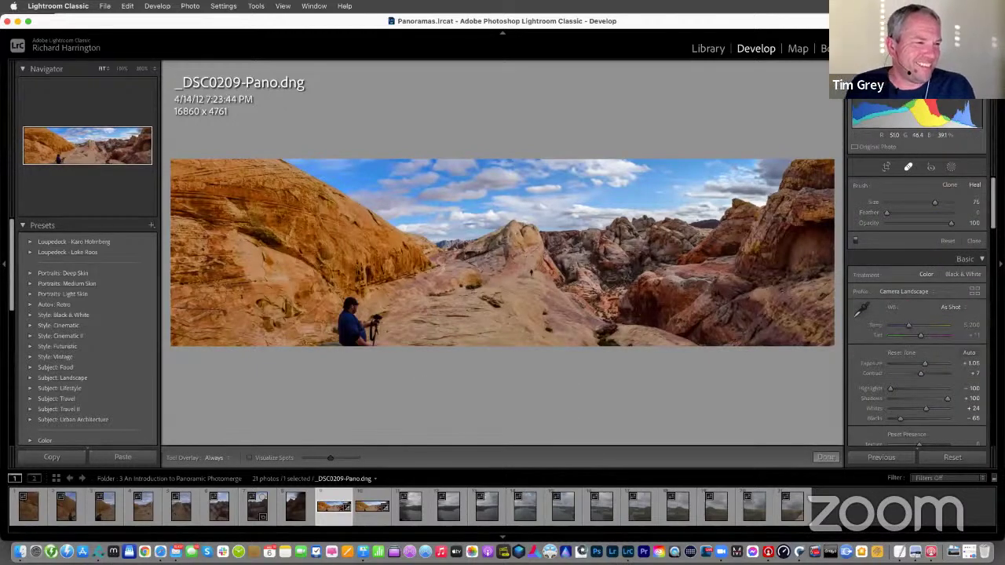
mouse_move(377, 317)
mouse_down()
mouse_move(348, 349)
mouse_move(343, 344)
mouse_move(368, 323)
mouse_move(348, 347)
mouse_move(335, 335)
mouse_move(357, 330)
mouse_move(339, 328)
mouse_move(343, 315)
mouse_move(356, 309)
mouse_move(353, 320)
mouse_move(392, 365)
mouse_up()
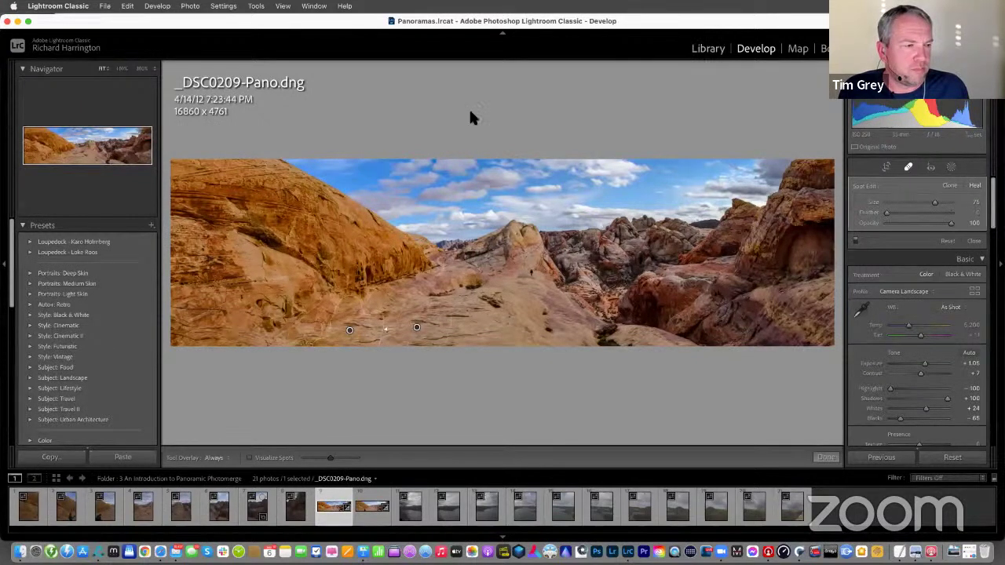
key(e)
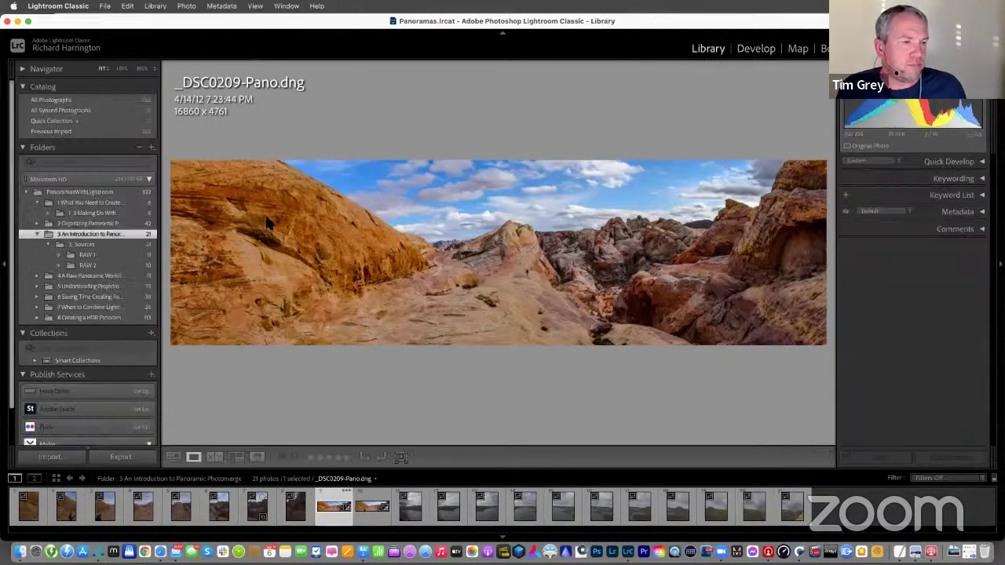
Look through the cave photos and the vertical panorama in the folder "1 What You Need to Create a Panoramic Photo".
click(71, 203)
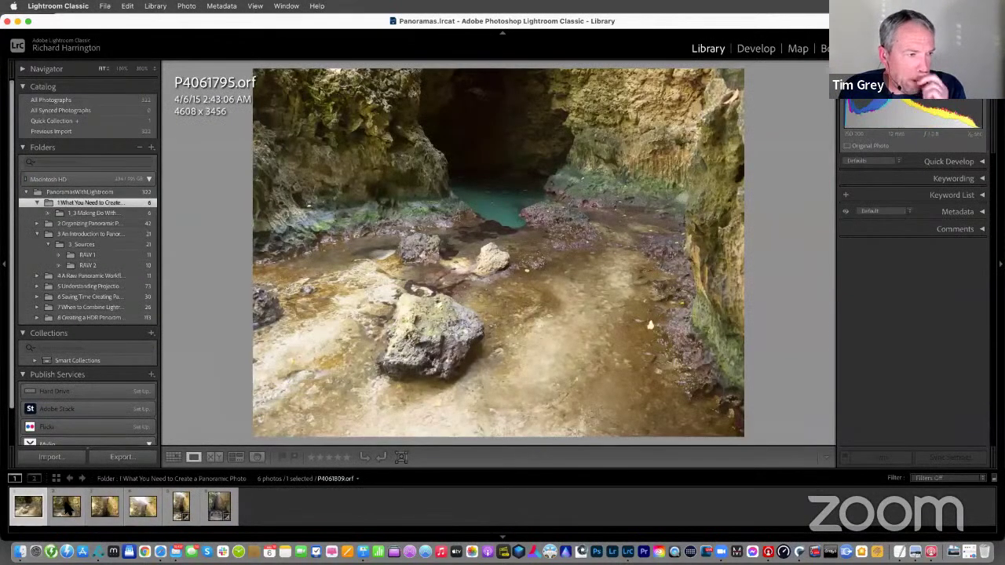
key(Right)
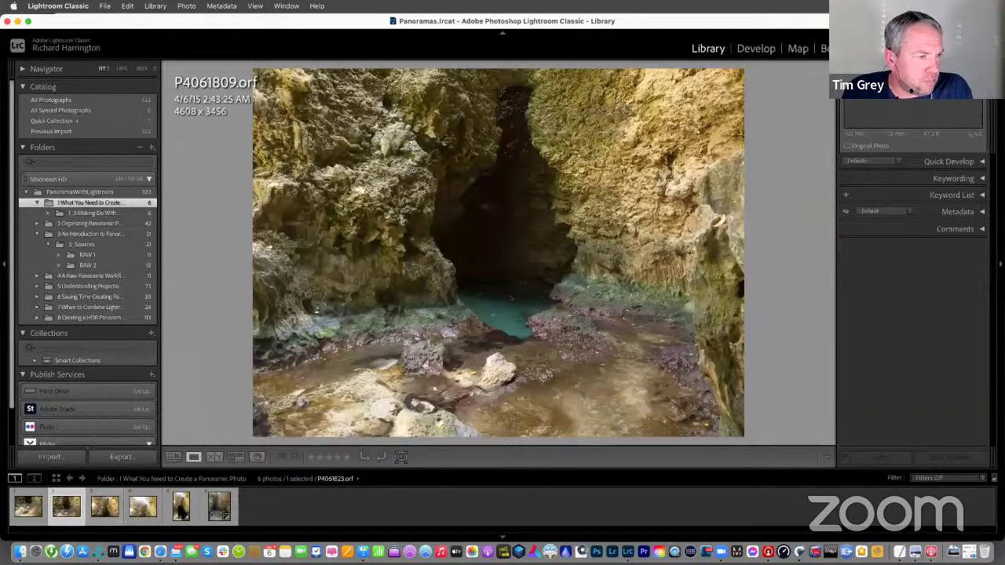
click(182, 509)
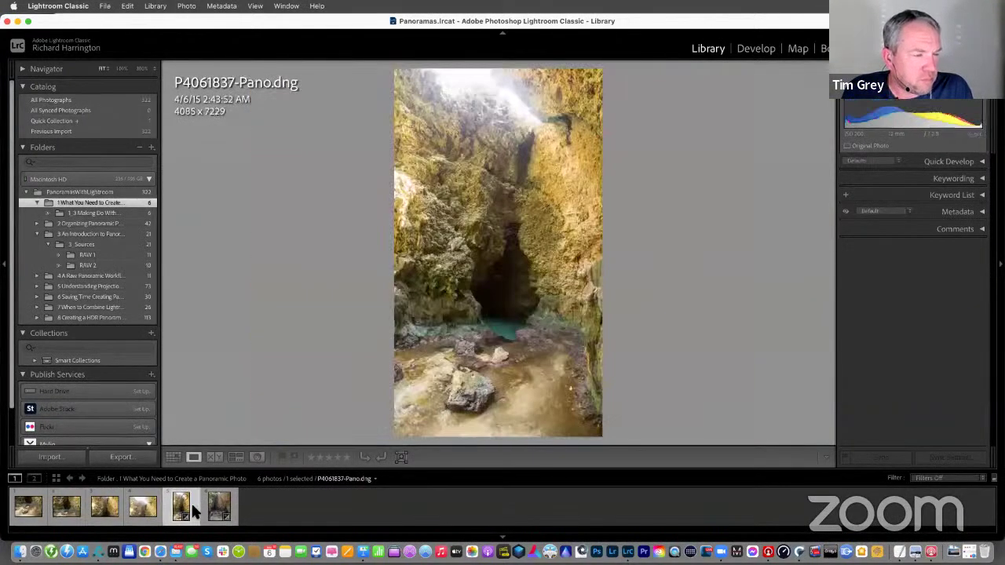
click(218, 509)
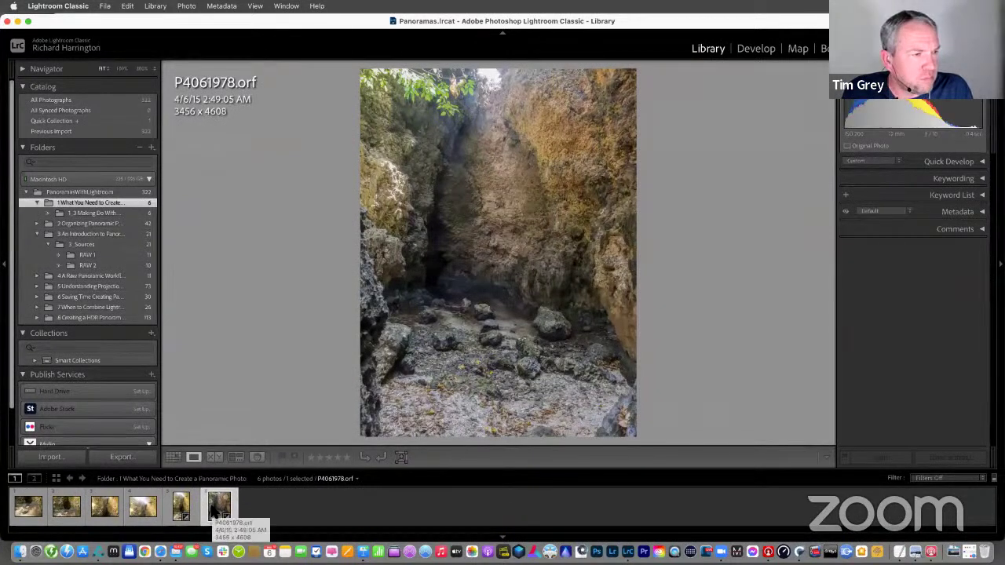
click(181, 509)
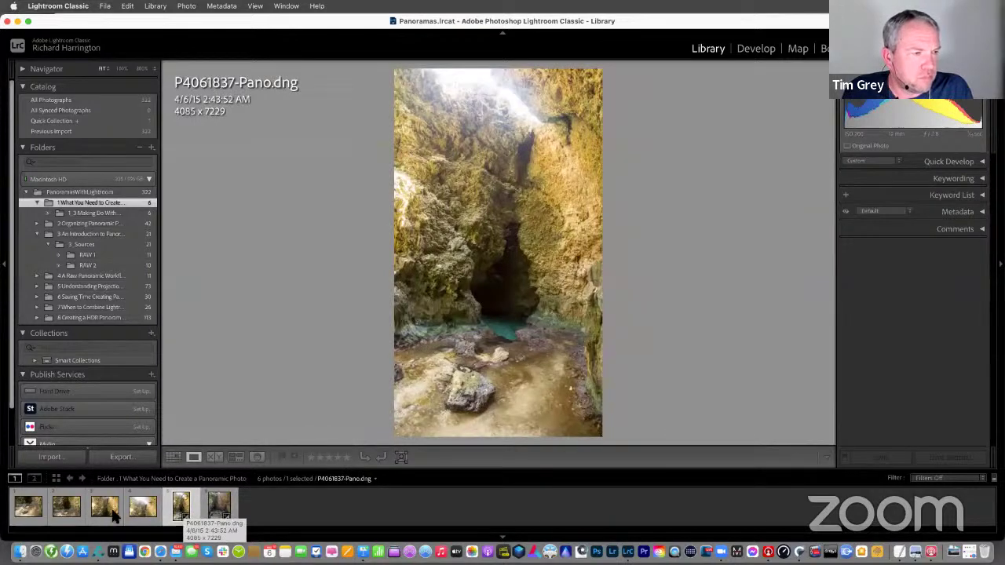
Merge the four cave frames P4061795.orf to P4061837.orf into a Cylindrical panorama with Boundary Warp 100 and Auto Settings.
click(35, 512)
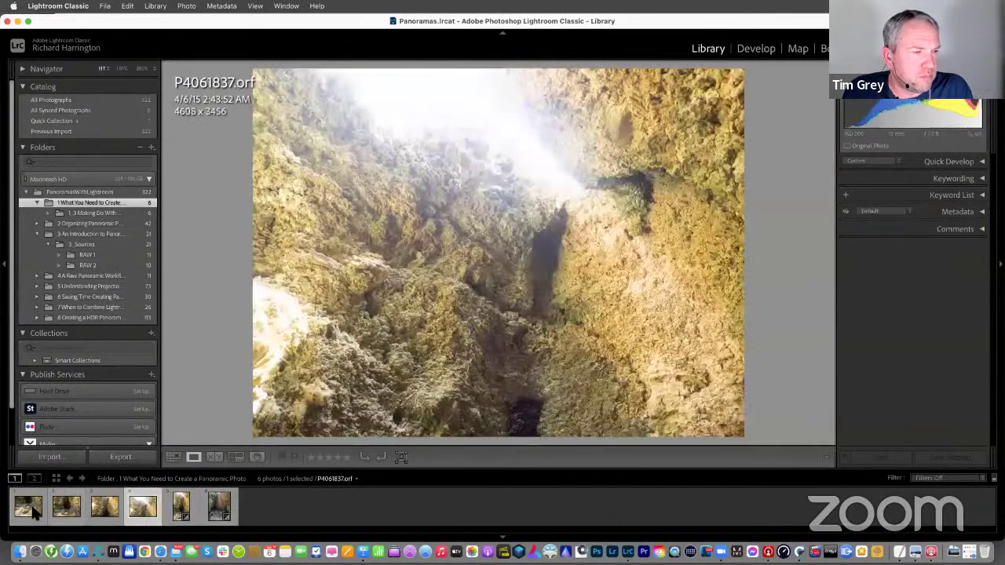
click(135, 512)
shift+click(28, 506)
right_click(136, 510)
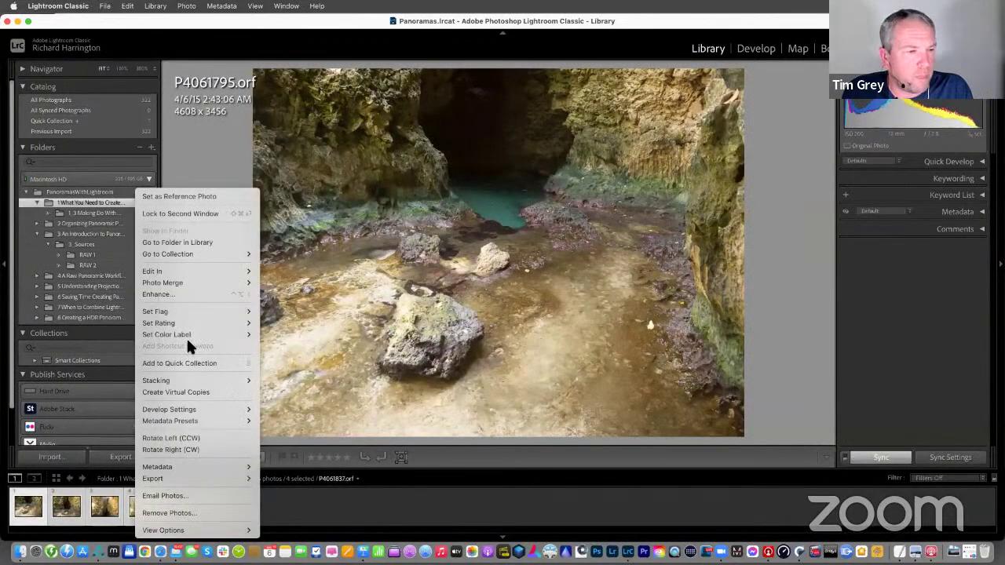
mouse_move(203, 283)
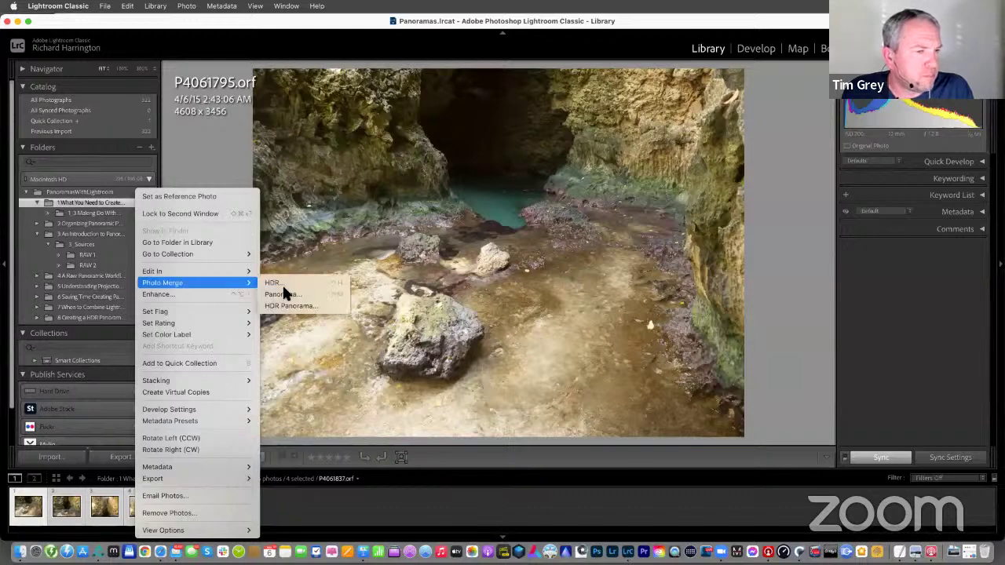
click(291, 295)
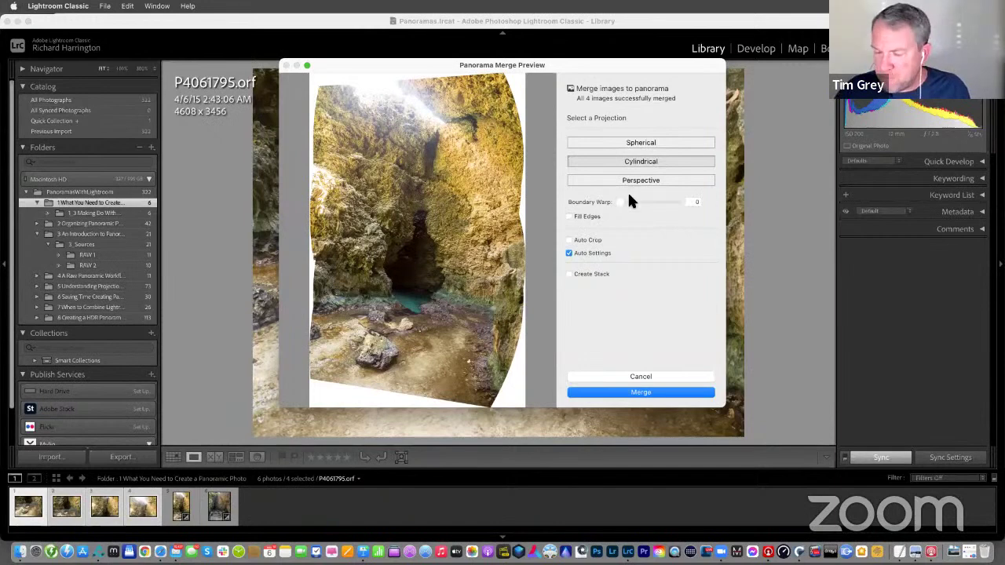
drag(651, 203, 701, 200)
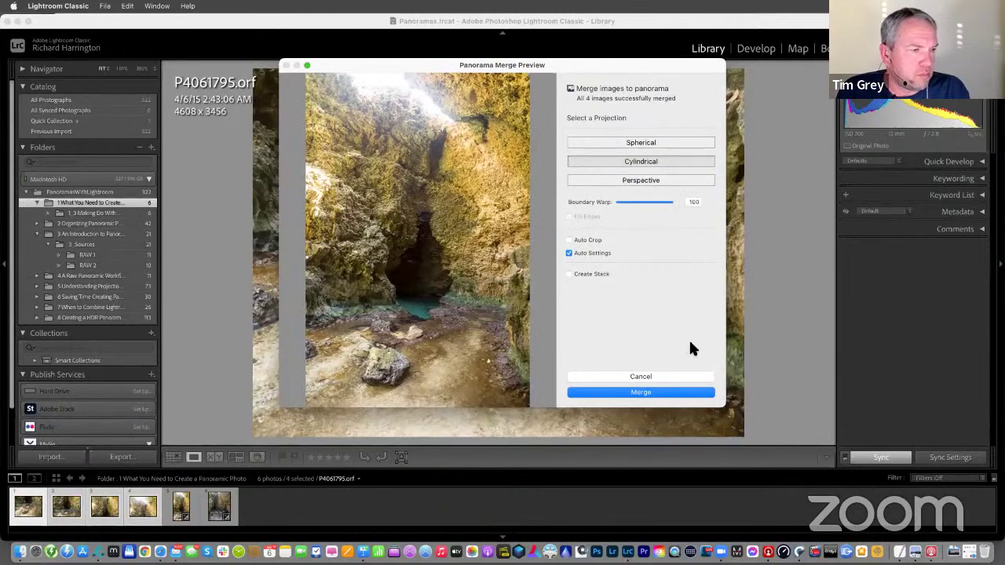
click(665, 392)
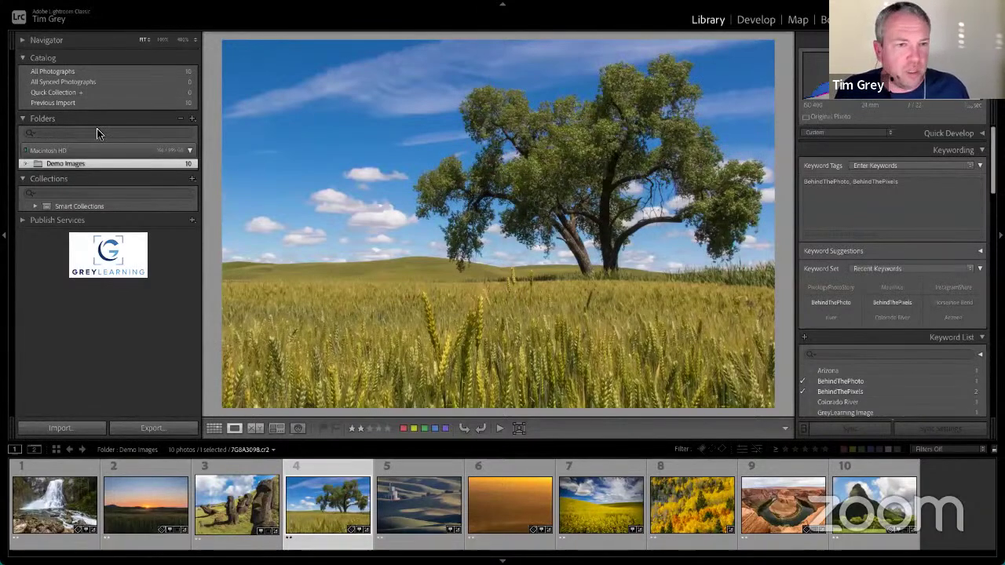
Show the Demo Images folder in Grid view and toggle the toolbar with the thumbnail size control off and on.
key(g)
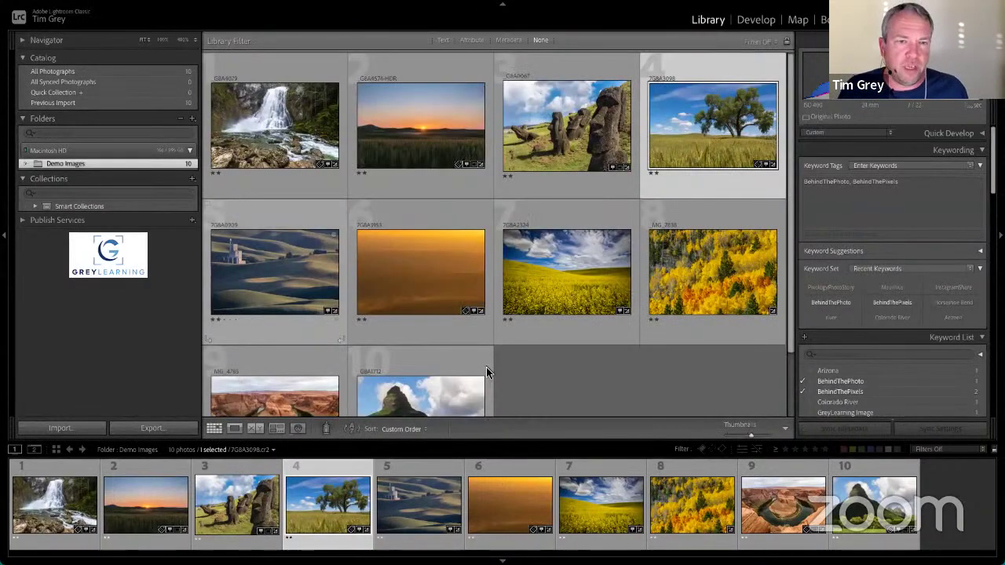
key(l)
key(ctrl+alt+s)
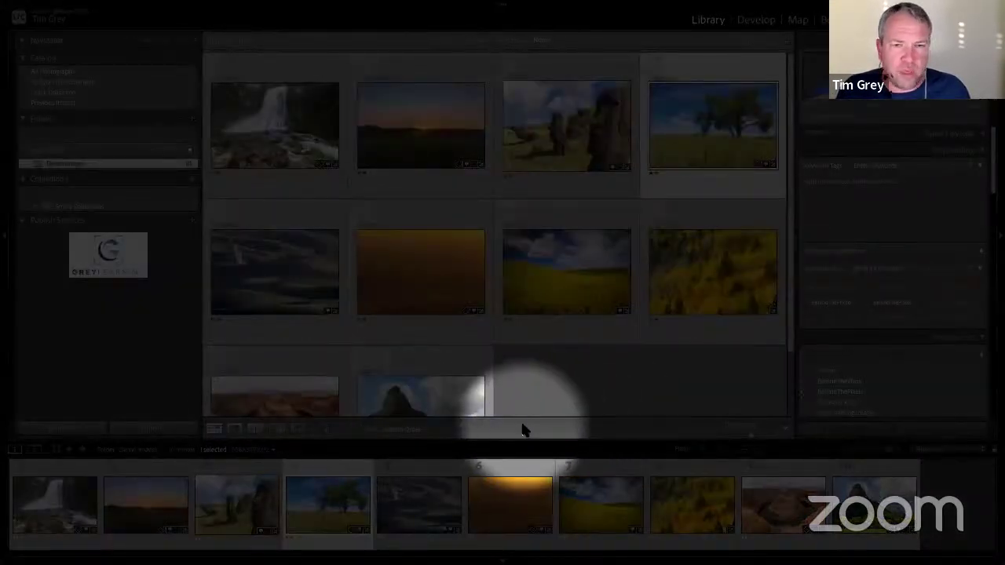
key(l)
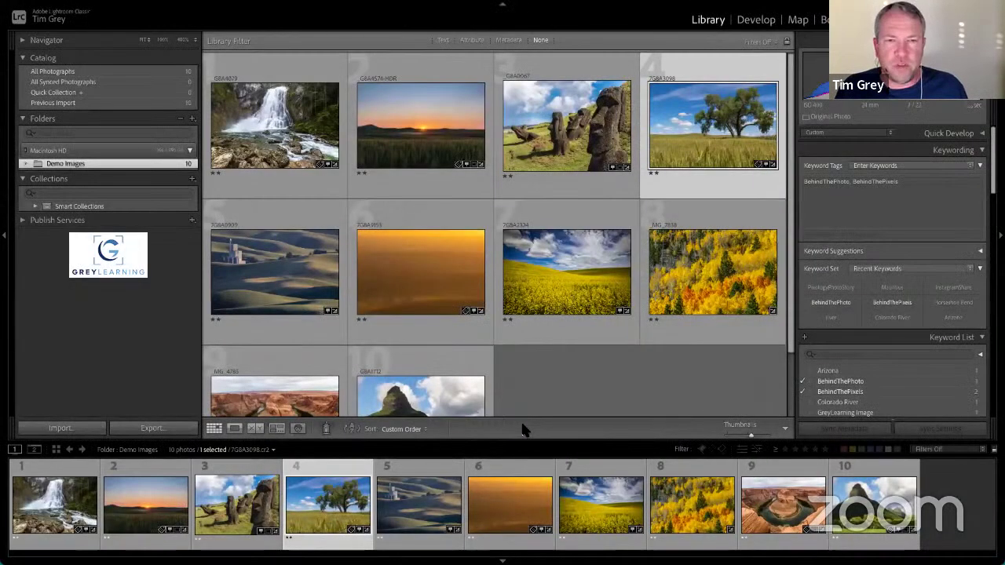
key(t)
key(t)
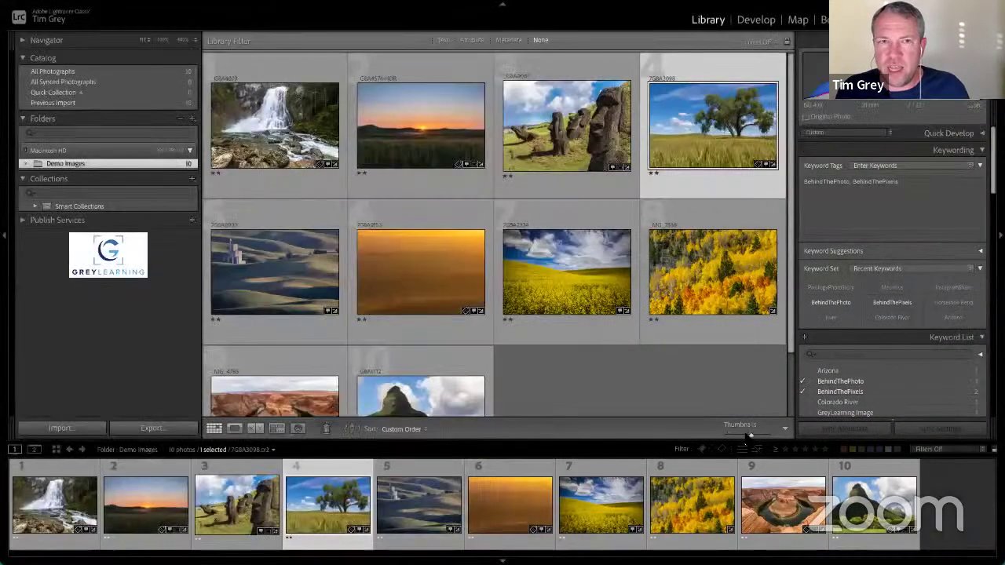
mouse_move(750, 436)
mouse_down()
mouse_move(737, 436)
mouse_move(753, 441)
mouse_up()
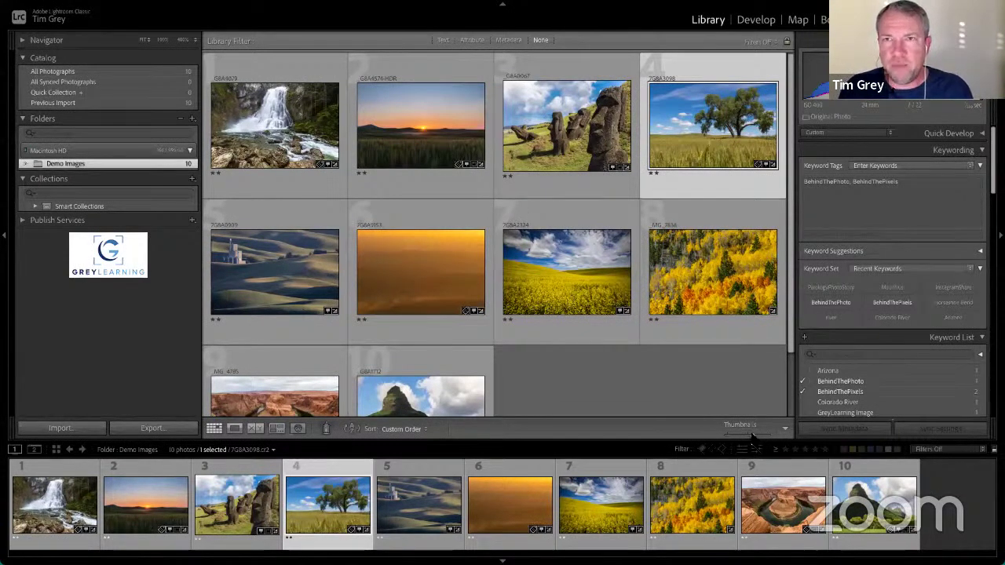
Open the tree photo 7G8A3098.cr2 in the Develop module and reduce the height of the Filmstrip.
click(752, 23)
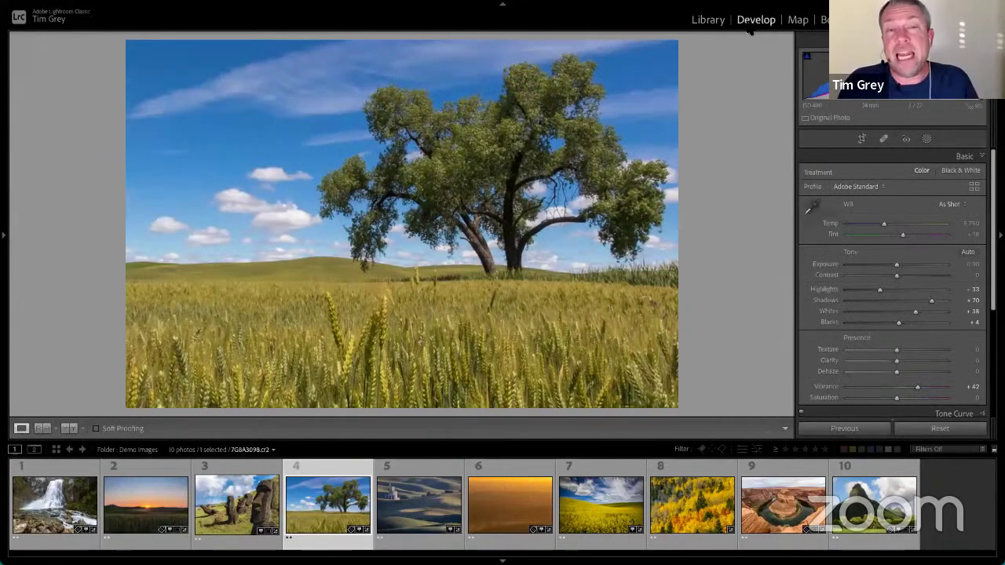
key(l)
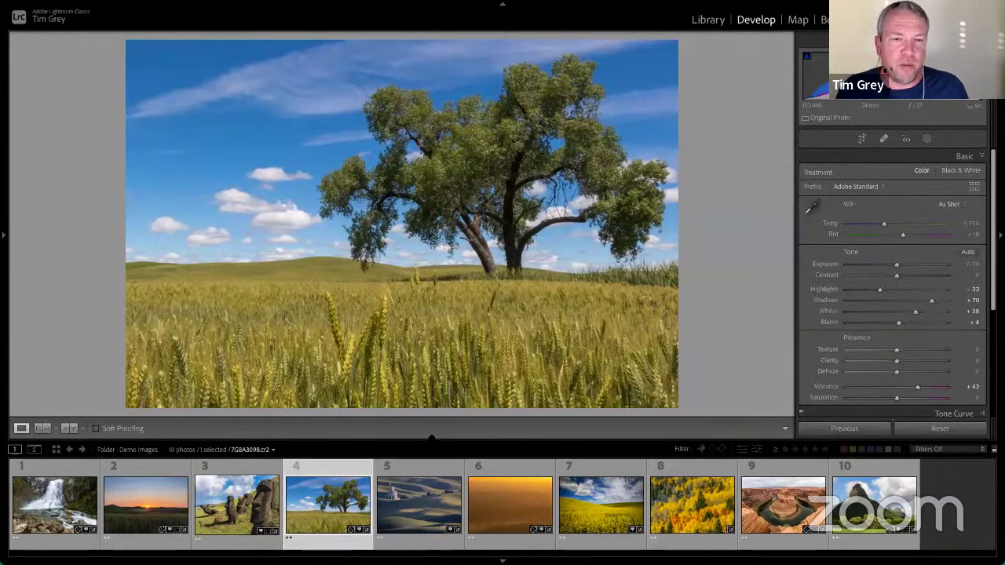
key(ctrl+shift+s)
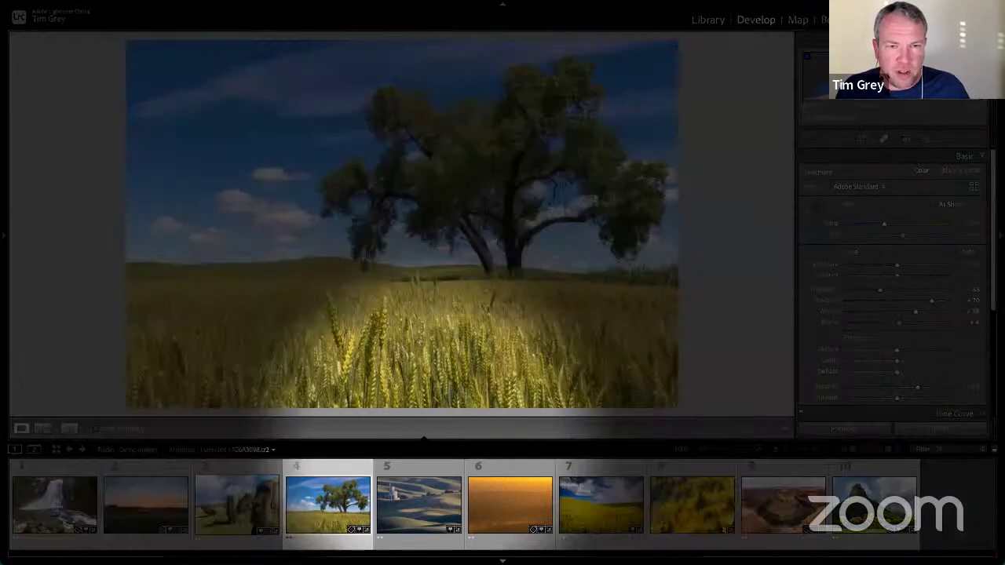
key(ctrl+shift+s)
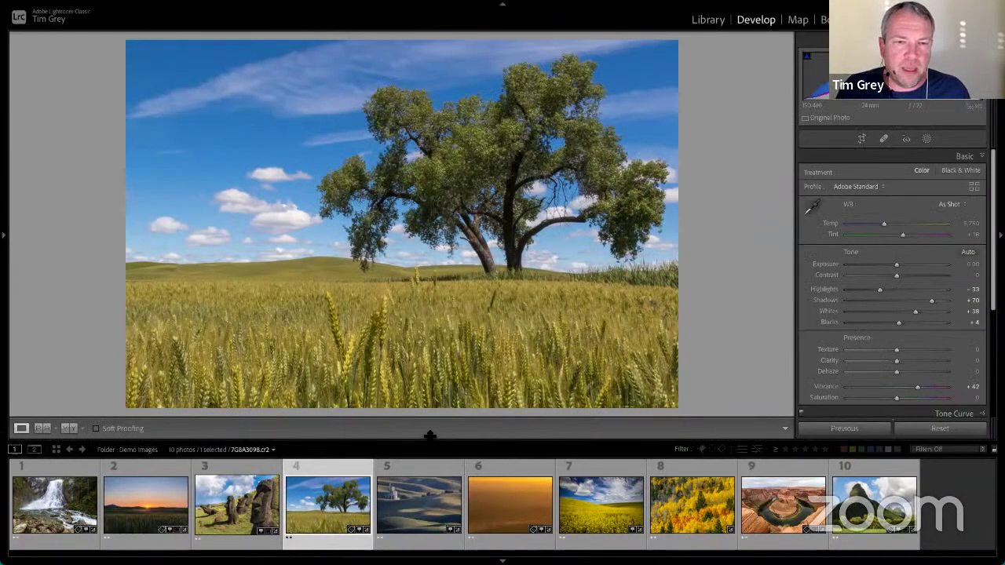
drag(429, 422, 438, 450)
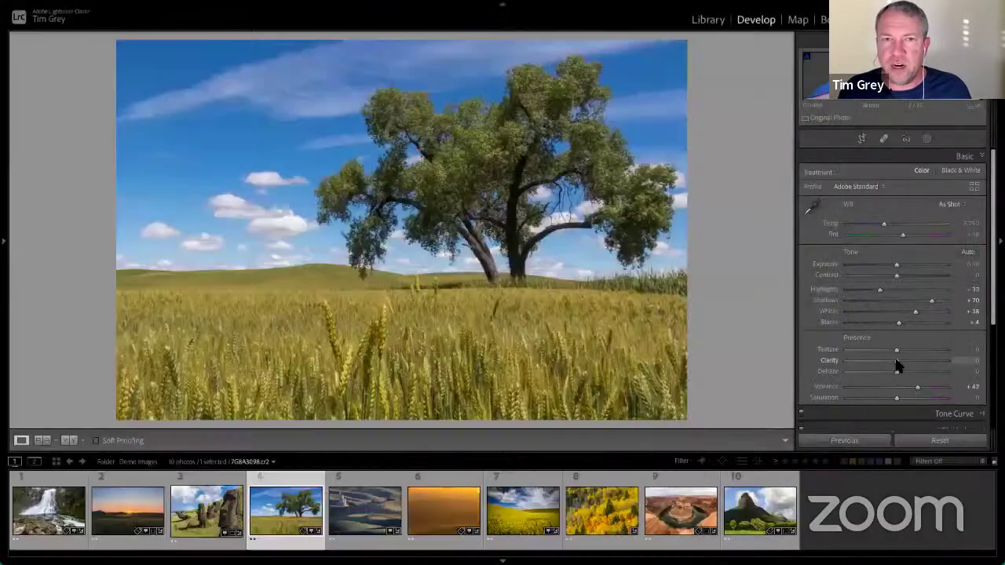
Set the tree photo's Clarity to +50.
drag(897, 361, 924, 364)
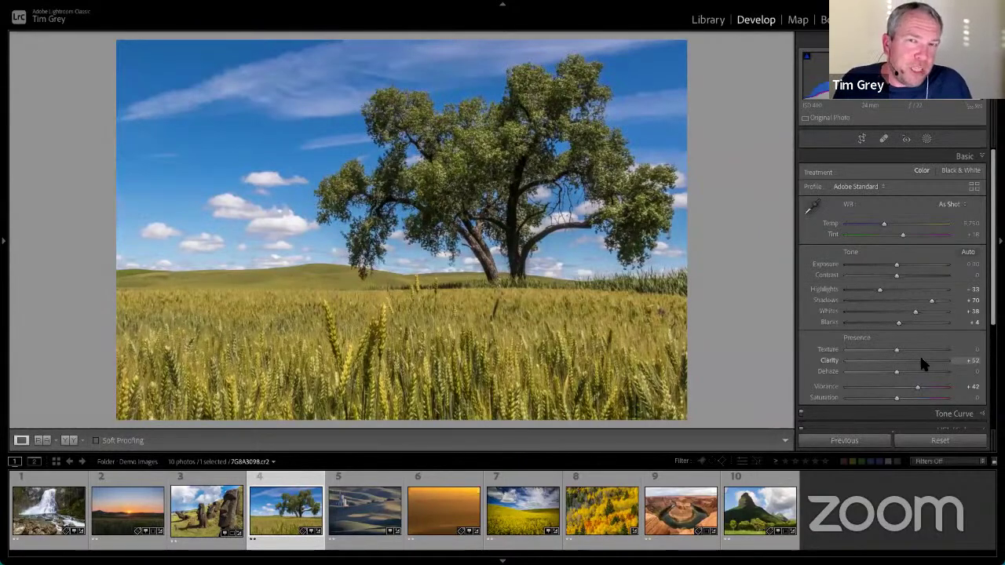
mouse_move(922, 364)
mouse_down()
mouse_move(912, 363)
mouse_move(922, 363)
mouse_up()
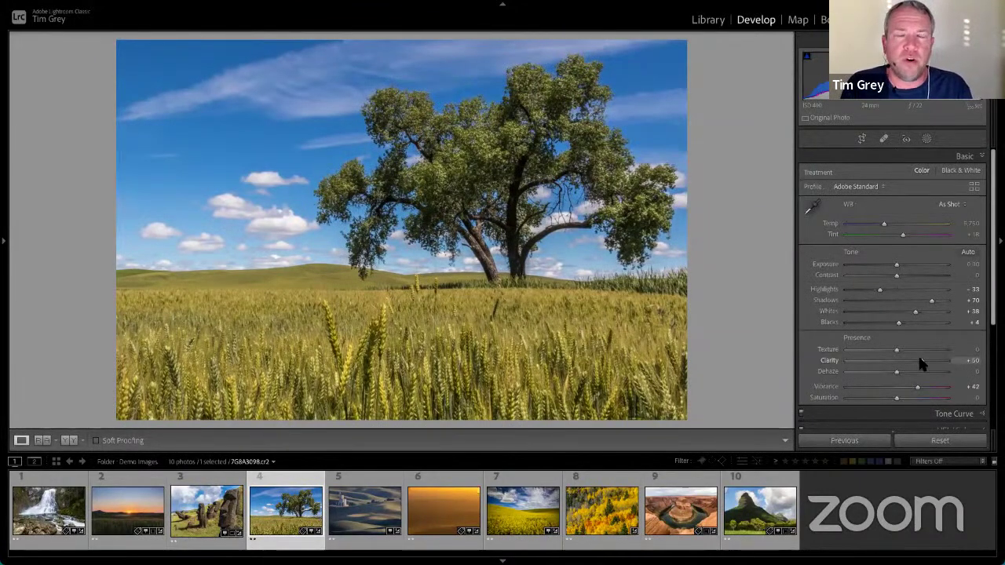
Set the tree photo's Clarity to +55 and its Texture to +49.
mouse_move(923, 364)
mouse_down()
mouse_move(903, 364)
mouse_move(937, 361)
mouse_move(925, 363)
mouse_up()
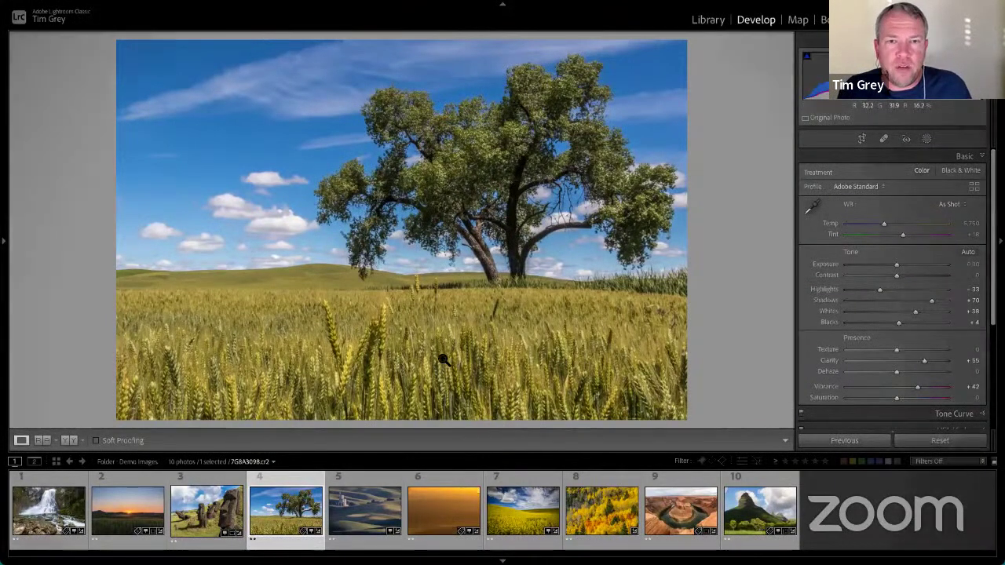
key(l)
key(l)
key(l)
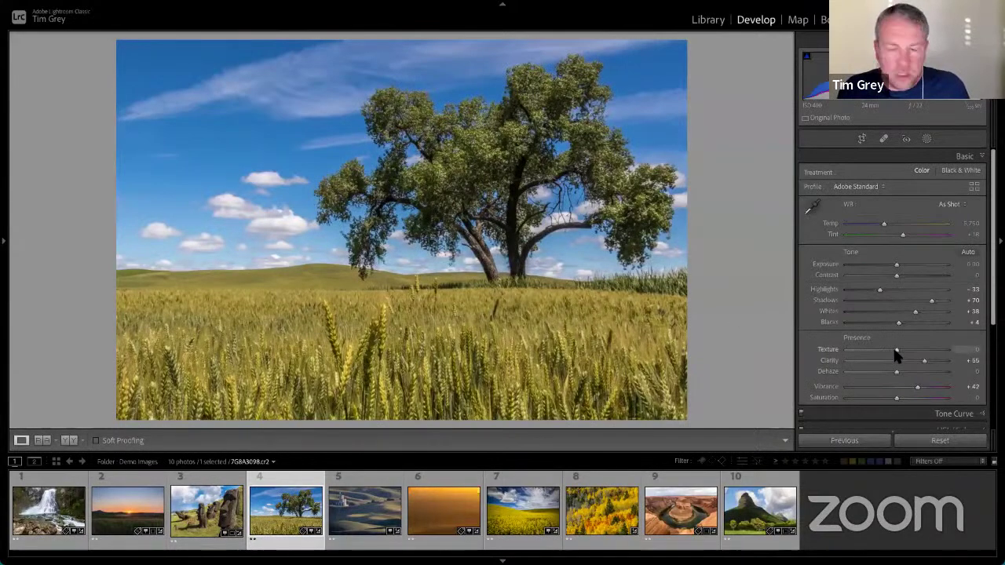
key(l)
key(l)
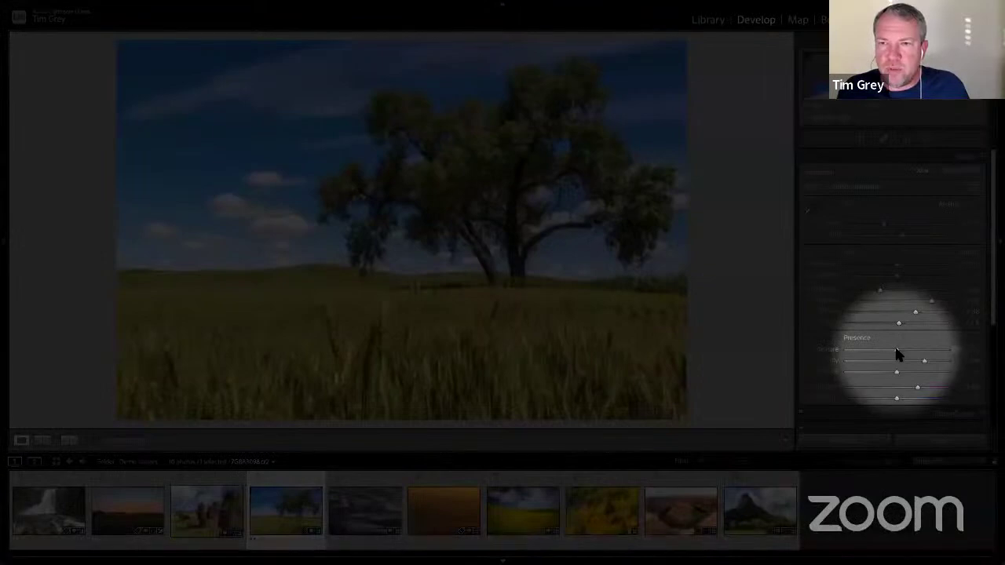
key(l)
drag(902, 355, 922, 354)
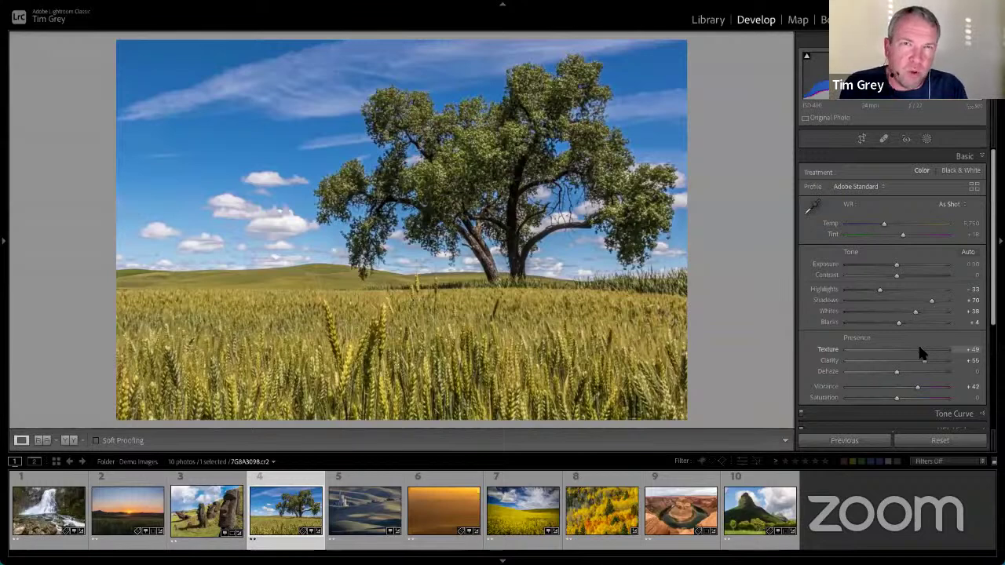
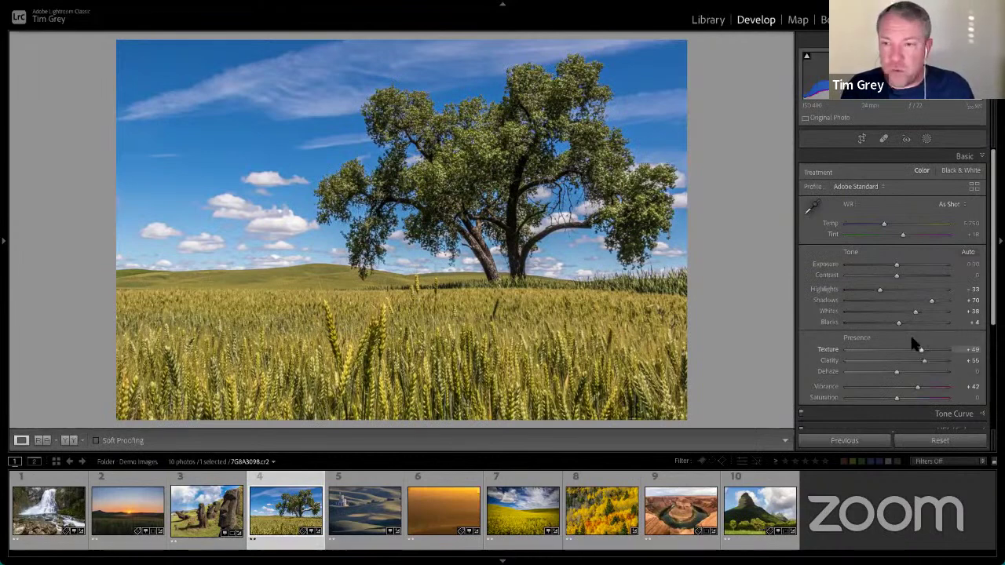
Try the tree photo's Clarity at -100 and -51, and bring it back up to +52.
drag(919, 362, 843, 360)
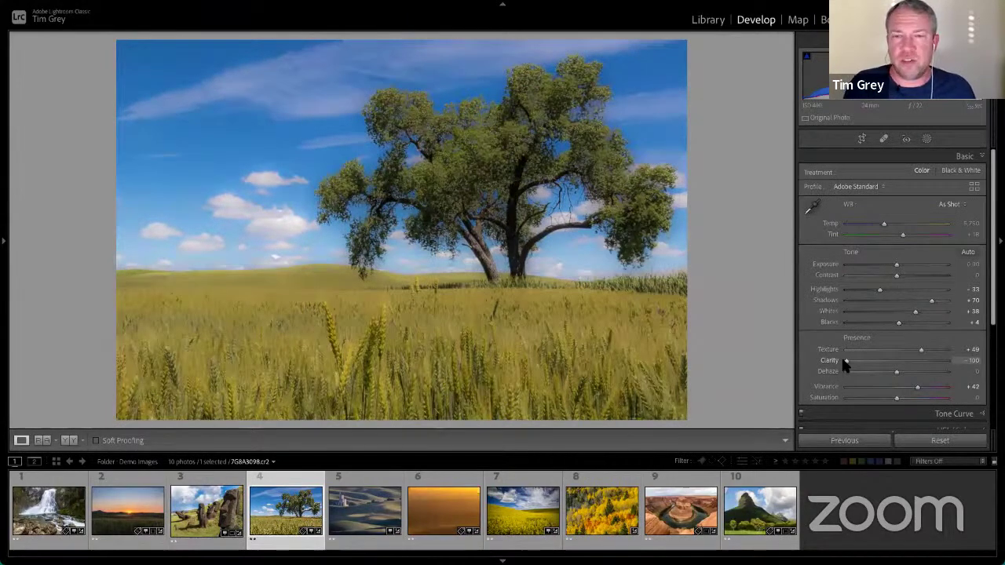
drag(846, 360, 870, 361)
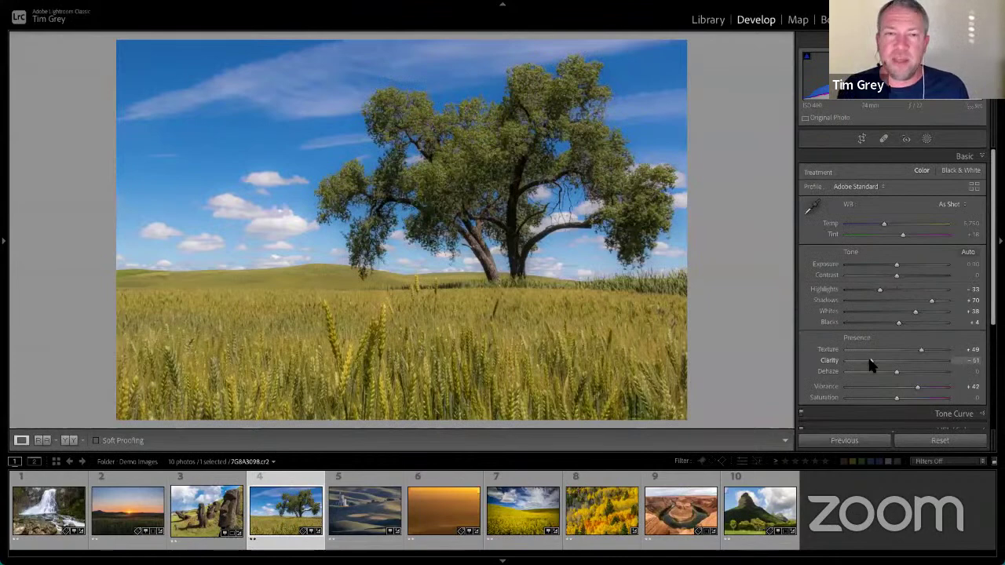
drag(874, 361, 922, 364)
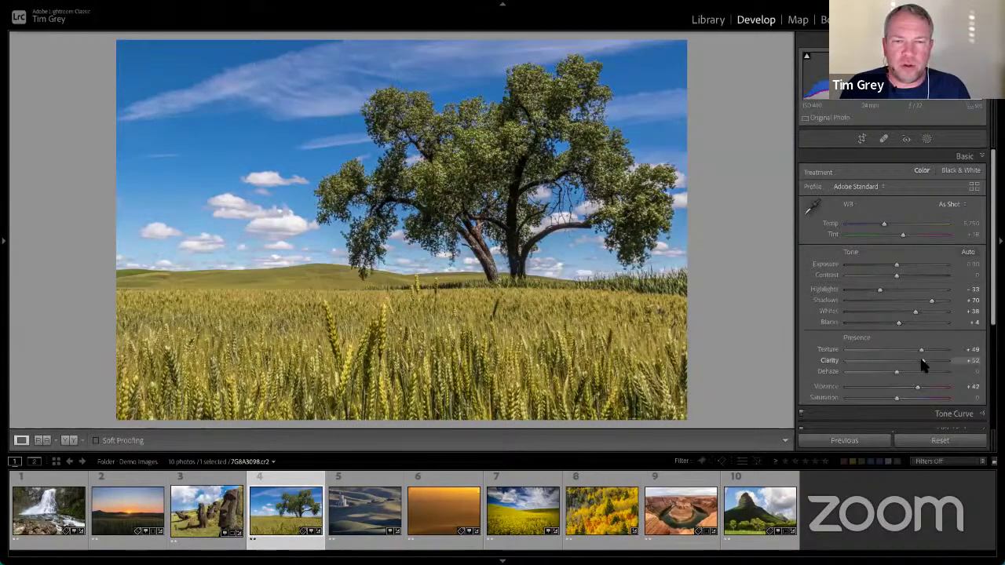
Open the grain elevator photo 7G8A0909.cr2, try a negative Dehaze, and set Dehaze to +69.
click(351, 516)
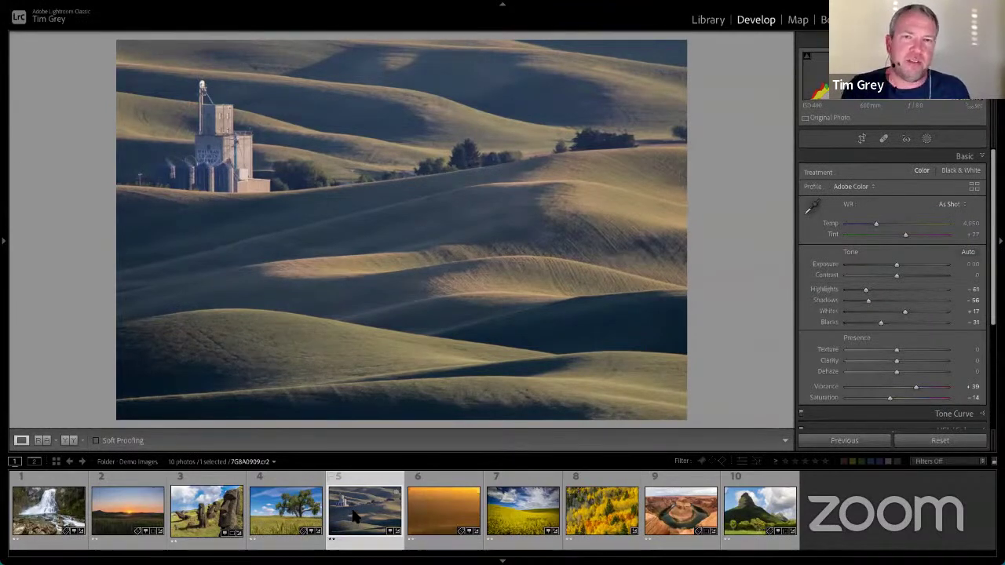
click(354, 515)
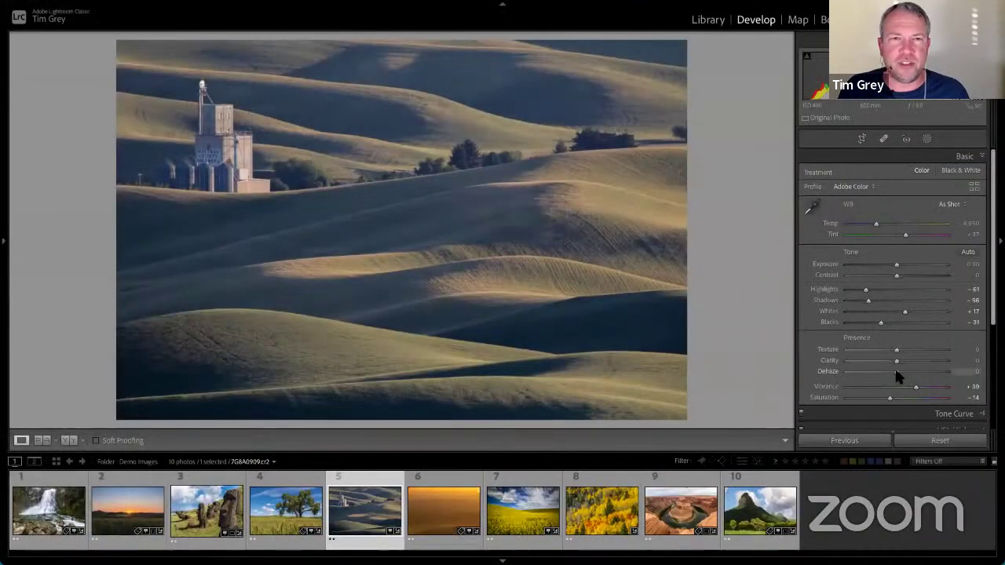
drag(896, 372, 868, 373)
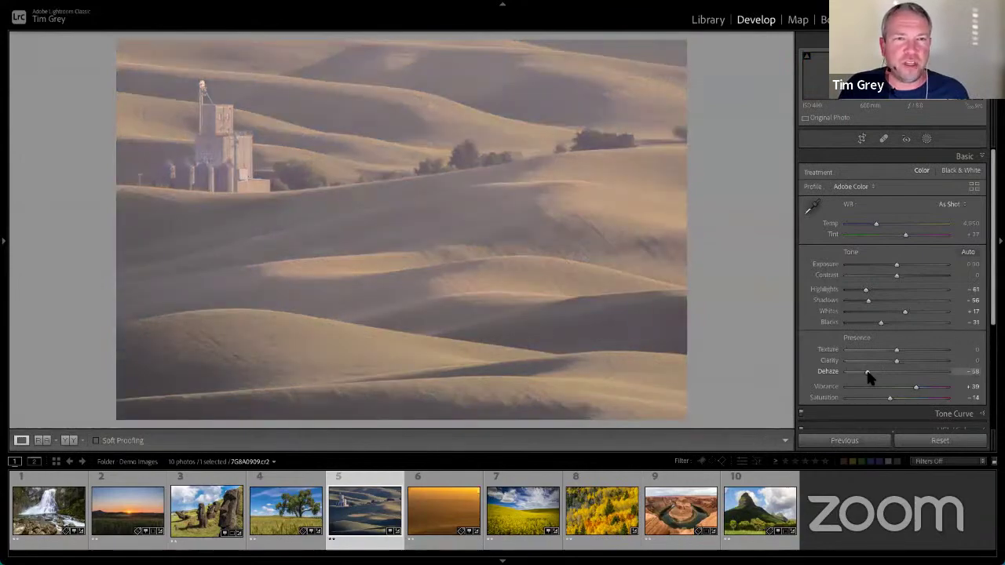
drag(870, 373, 918, 375)
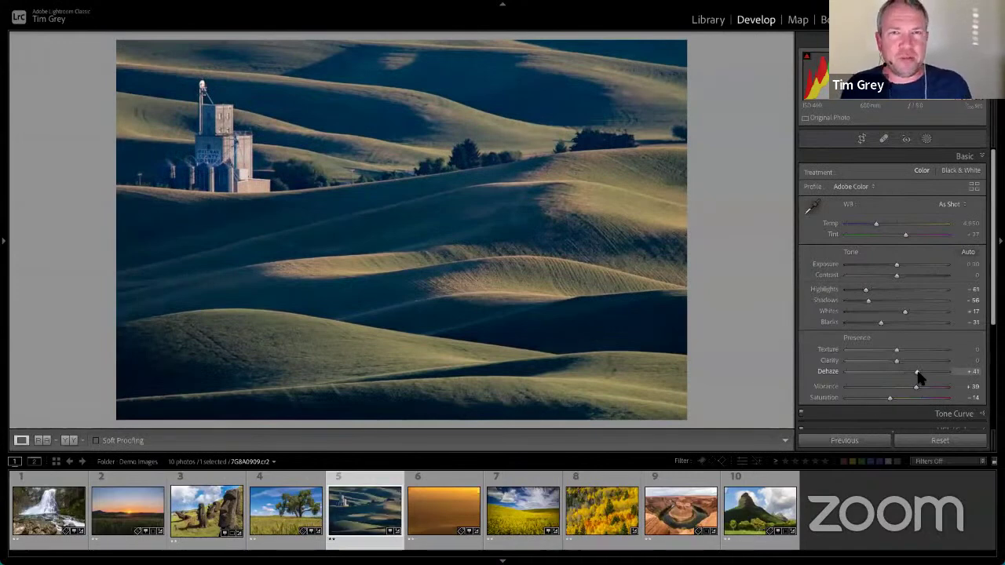
drag(917, 373, 923, 374)
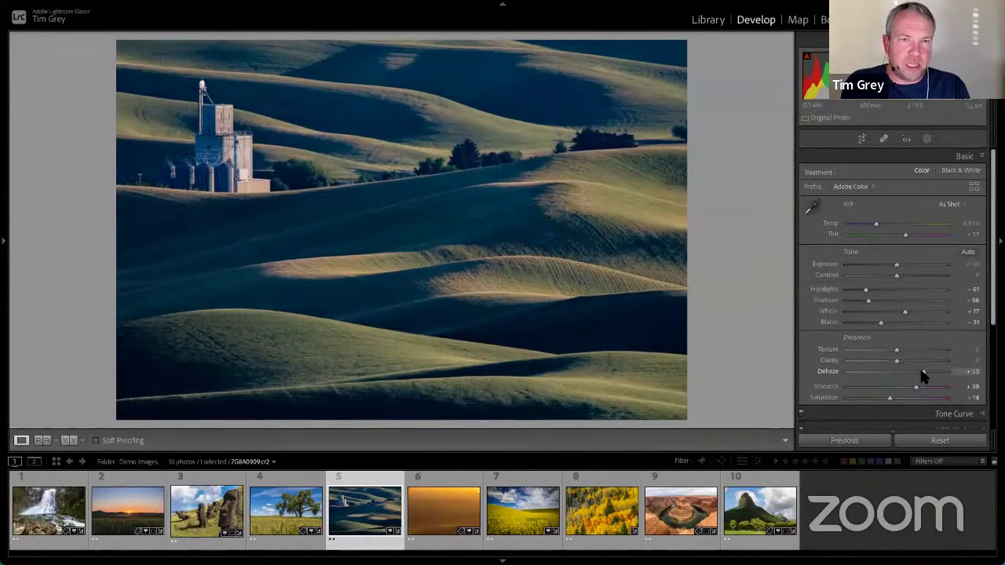
drag(923, 373, 931, 374)
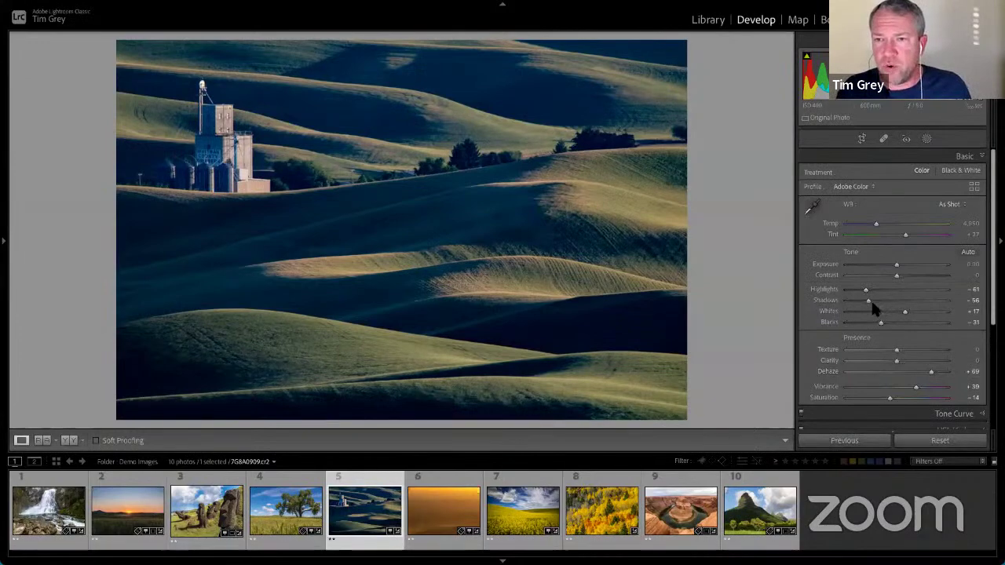
Set the grain elevator photo's Shadows to -14 and its white balance Temp to 6,328.
key(ctrl)
key(ctrl)
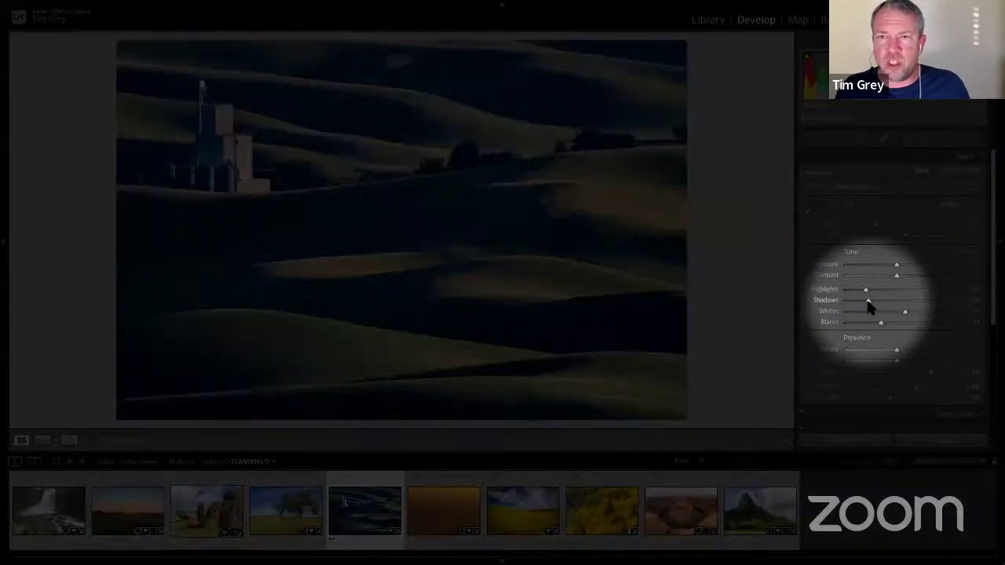
key(ctrl)
key(ctrl)
drag(868, 306, 892, 307)
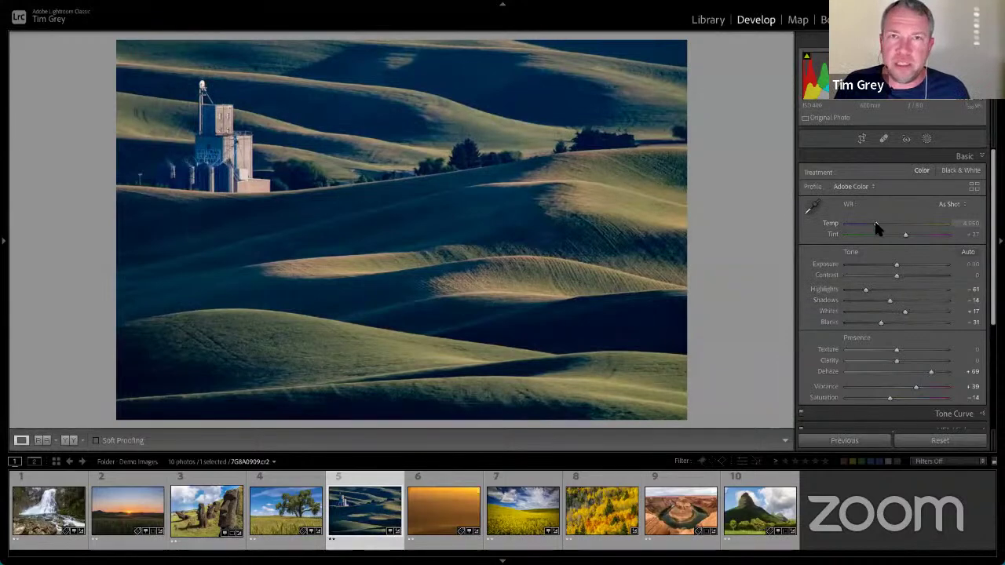
drag(877, 228, 890, 224)
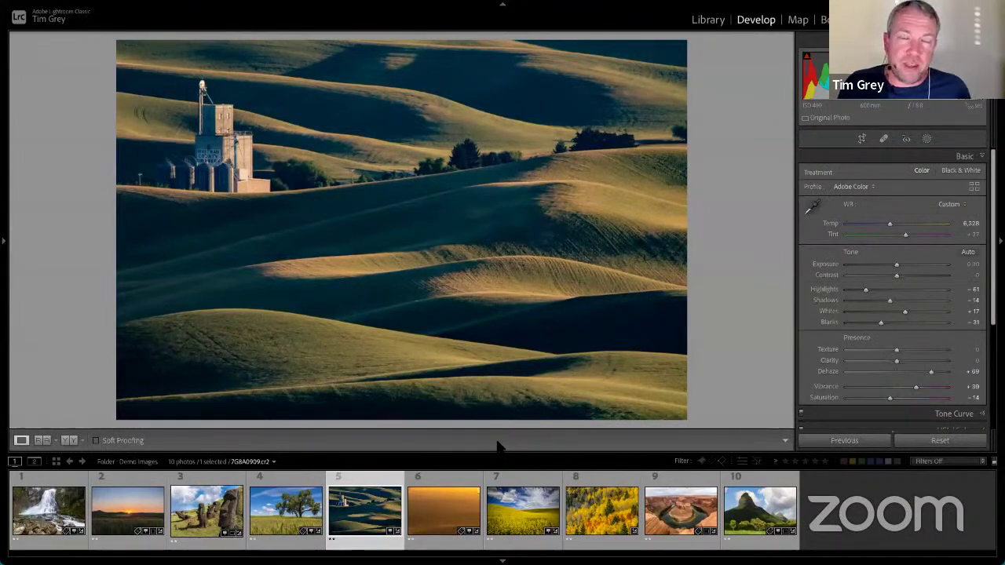
Open the hazy orange landscape 7G8A9153.cr2, try strong and moderate positive Dehaze, and reset Dehaze to 0.
click(443, 507)
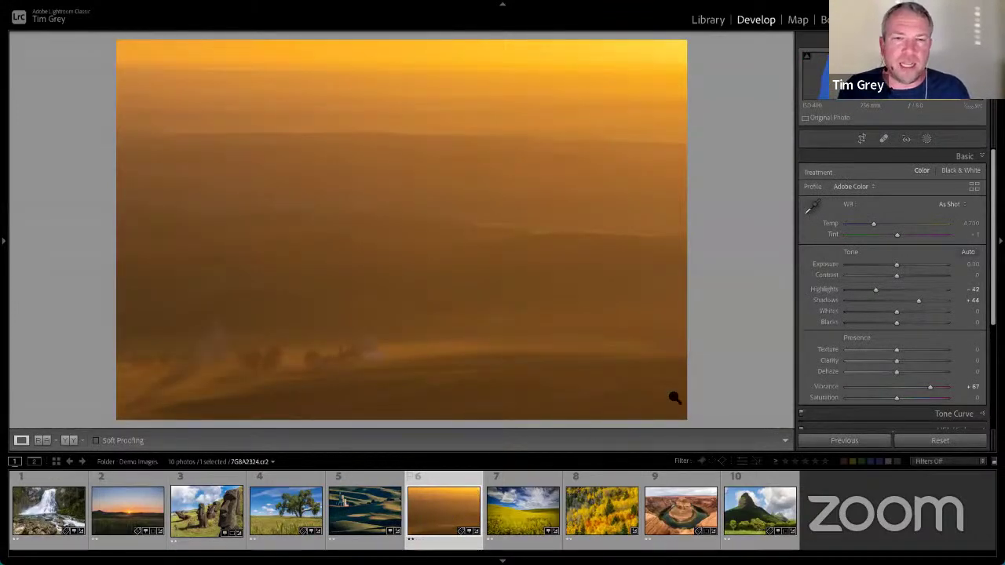
drag(897, 372, 934, 371)
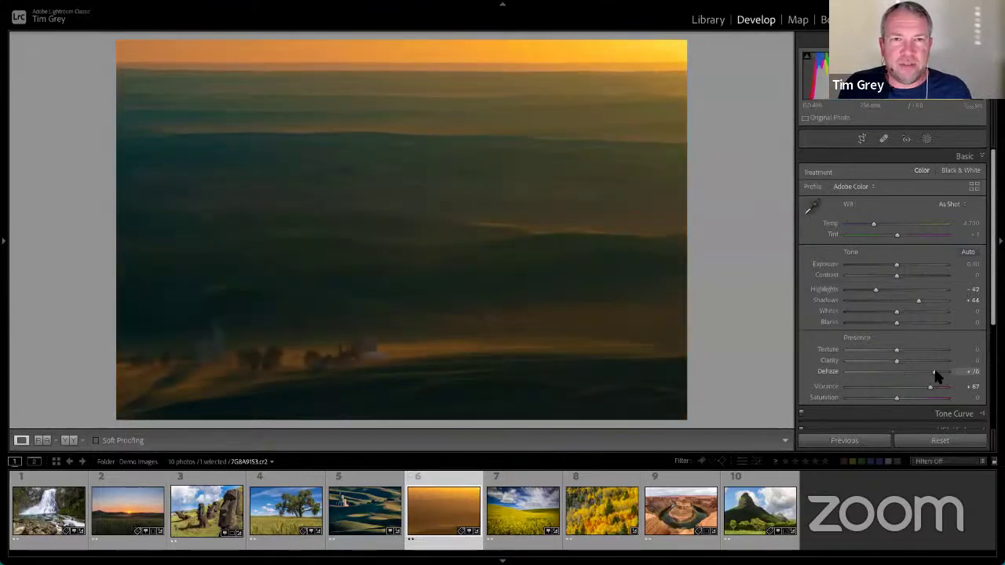
drag(934, 372, 913, 367)
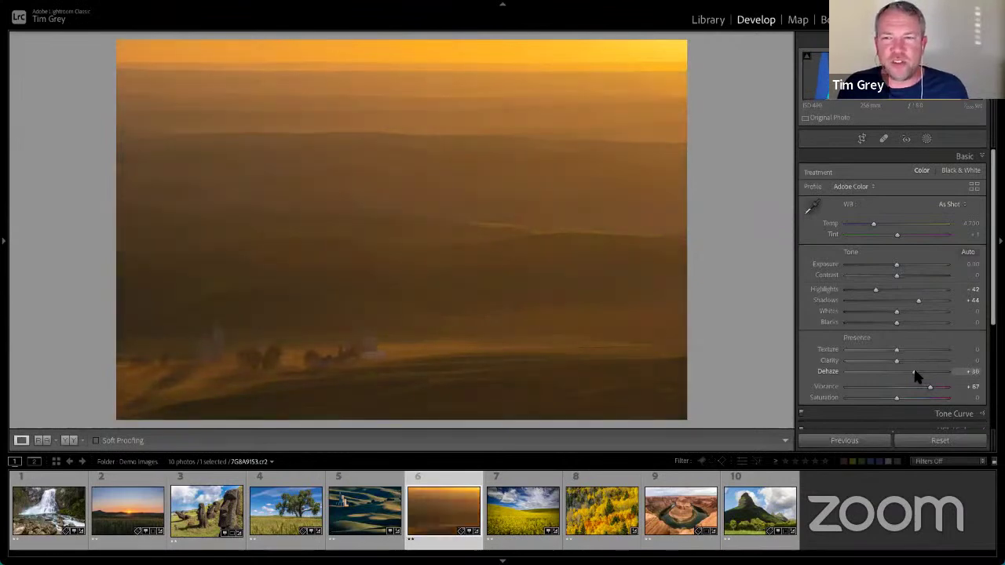
double_click(913, 367)
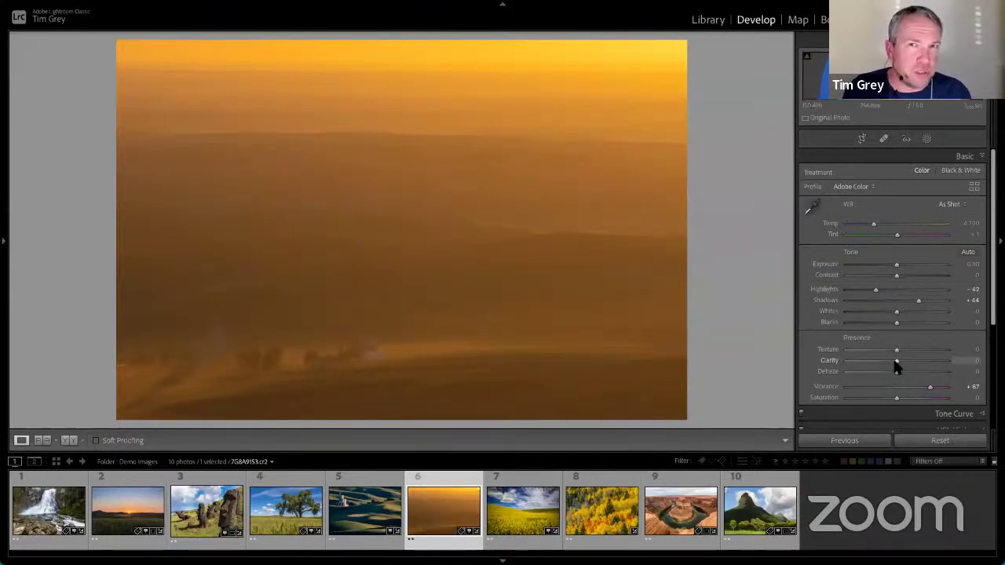
Compare positive and negative Clarity on the hazy orange landscape and set Clarity to +40.
drag(898, 363, 921, 364)
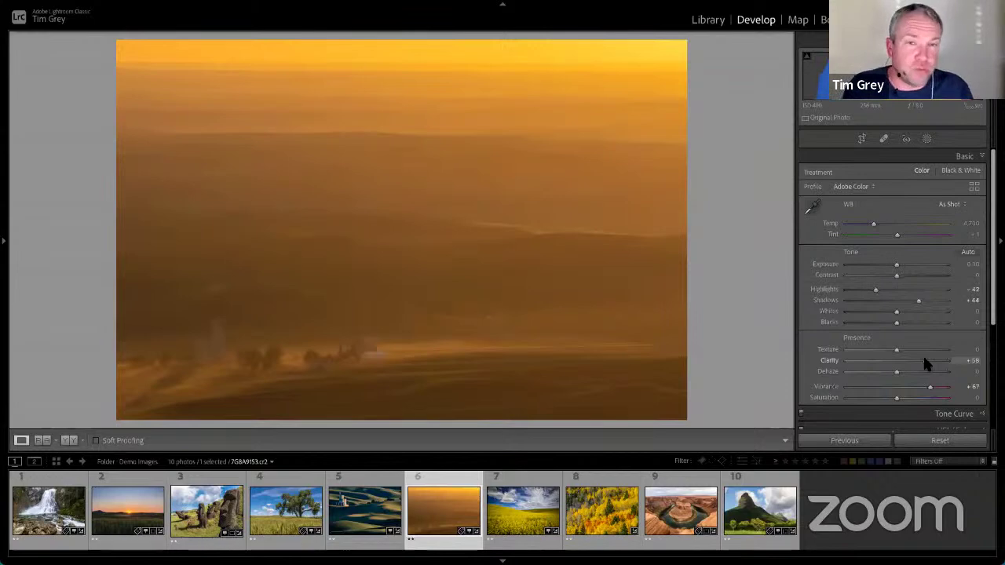
drag(924, 360, 868, 361)
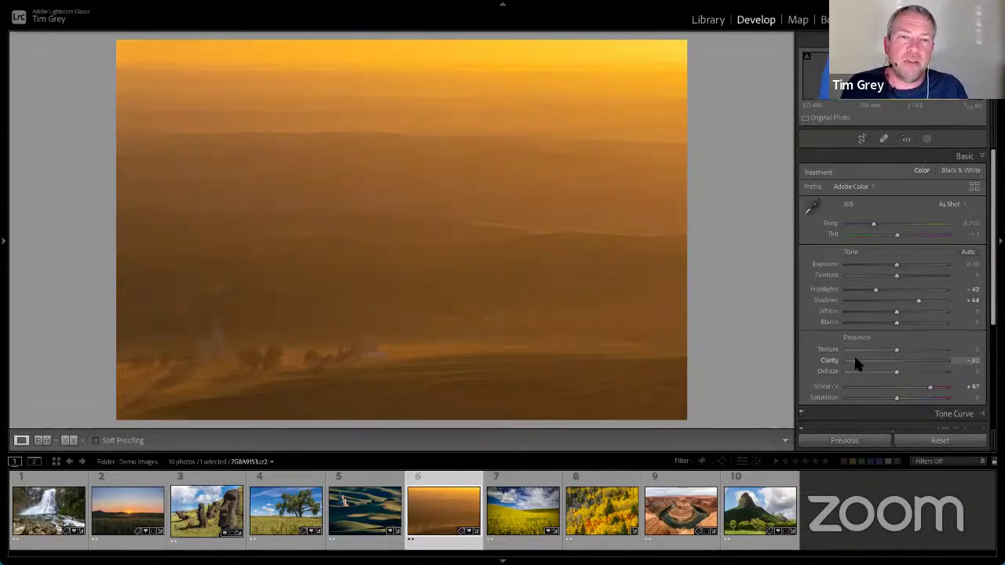
drag(855, 360, 919, 360)
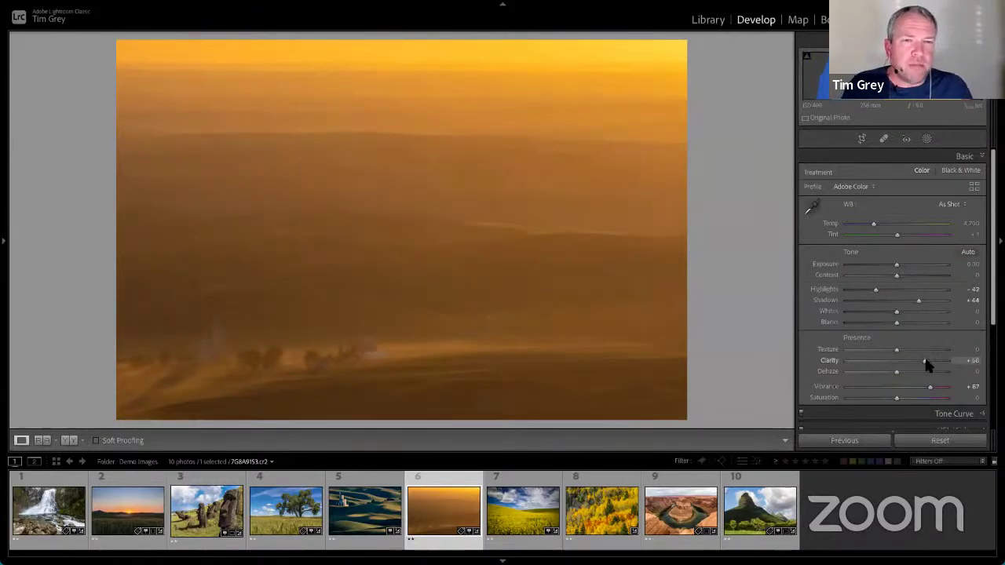
mouse_move(925, 361)
mouse_down()
mouse_move(905, 360)
mouse_move(916, 360)
mouse_up()
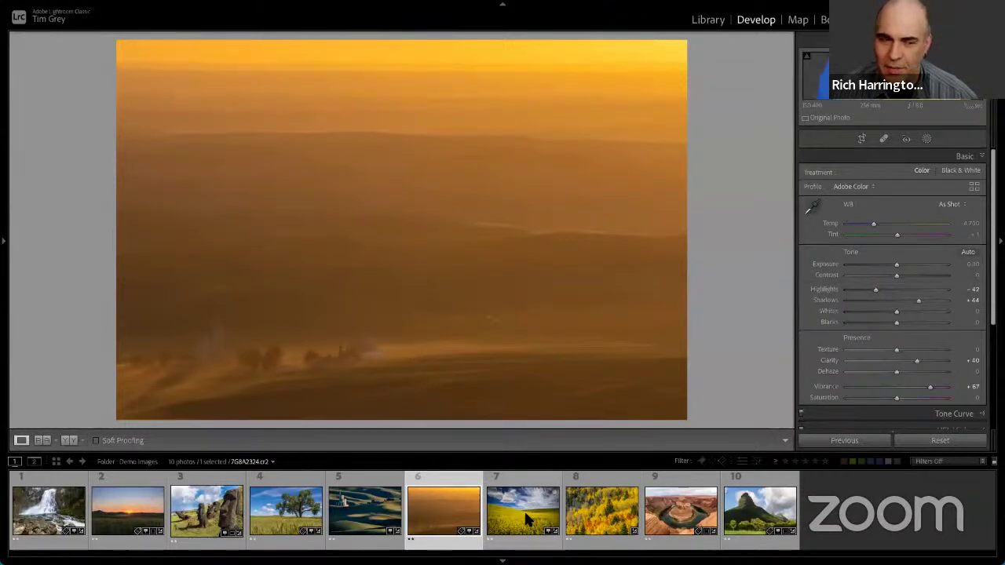
Reopen the tree photo 7G8A3098.cr2 and reduce its Clarity to +23.
click(283, 510)
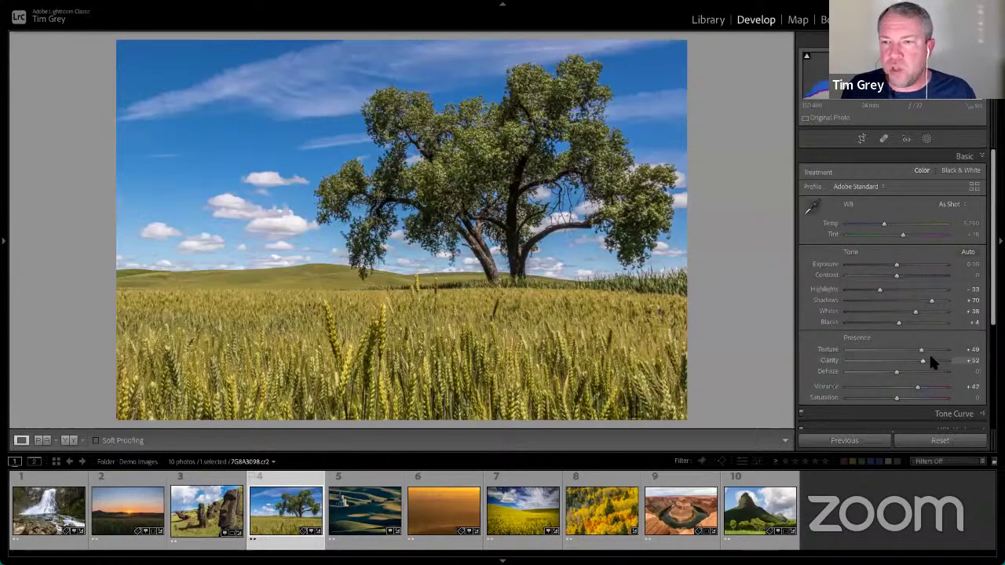
mouse_move(899, 361)
mouse_down()
mouse_move(956, 361)
mouse_move(911, 361)
mouse_up()
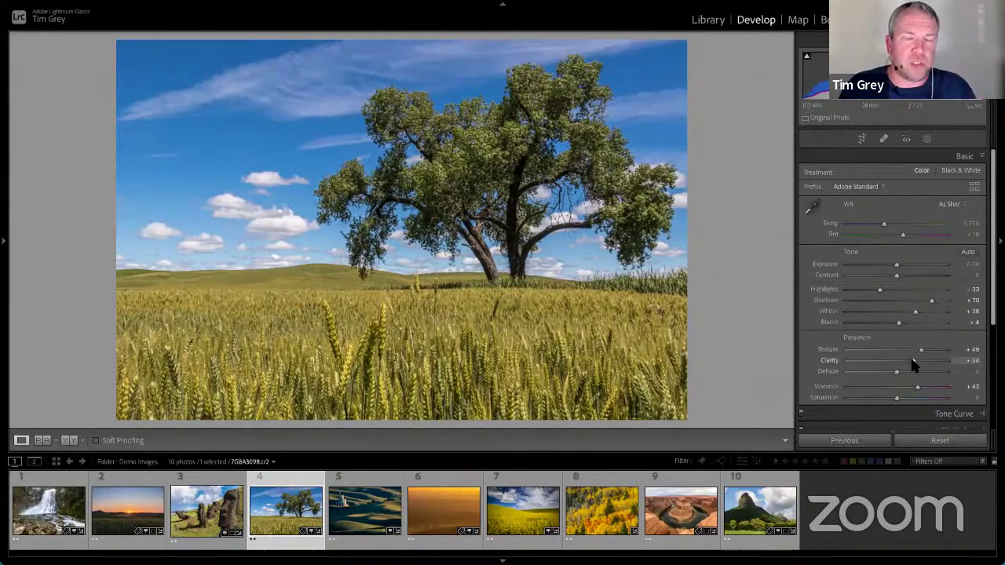
click(552, 223)
click(534, 227)
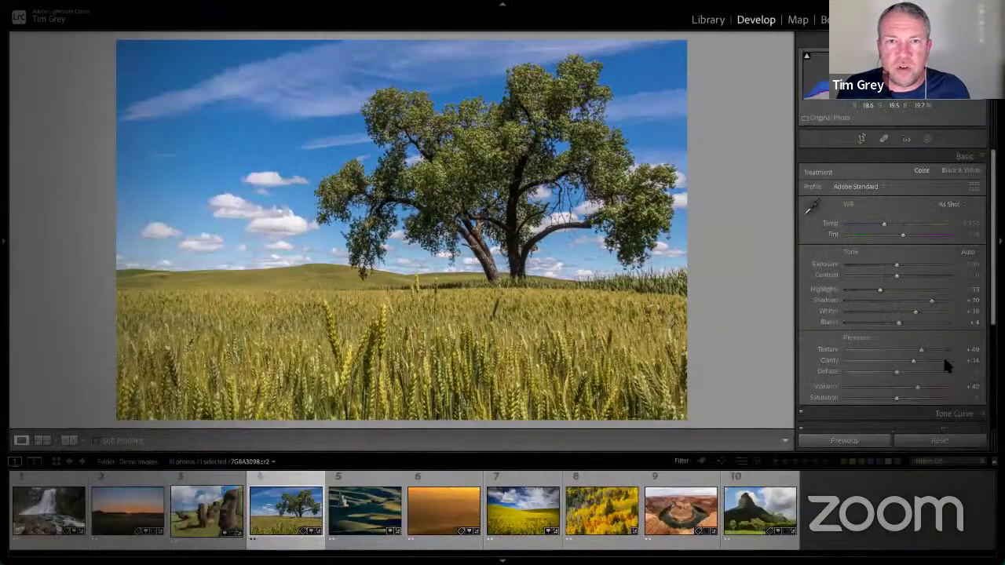
mouse_move(946, 365)
mouse_down()
mouse_move(883, 359)
mouse_move(945, 364)
mouse_move(908, 359)
mouse_move(930, 359)
mouse_up()
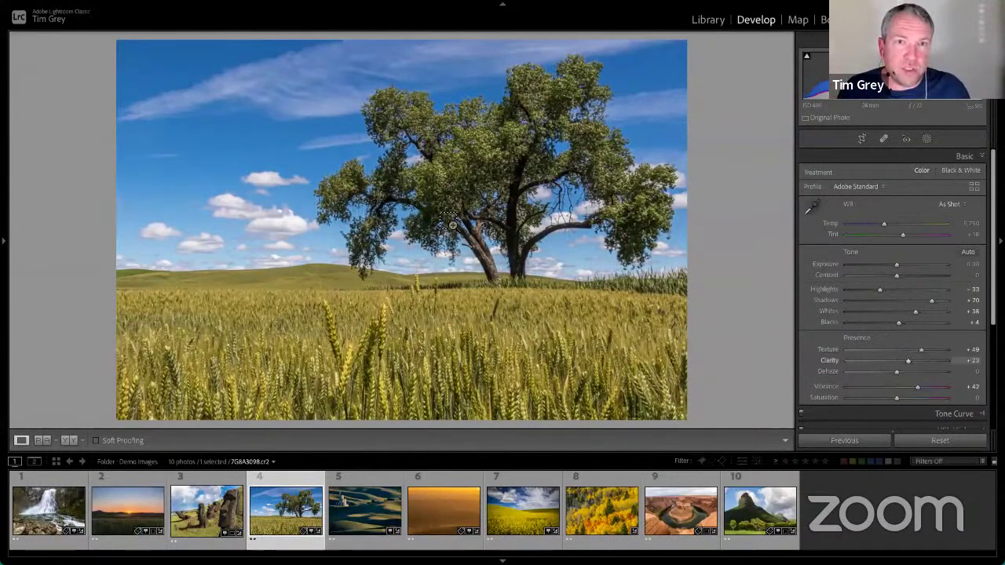
Inspect the tree's foliage at close magnification, set Texture to +53 and Clarity to +75, and return to the full image.
key(l)
key(ctrl+shift+s)
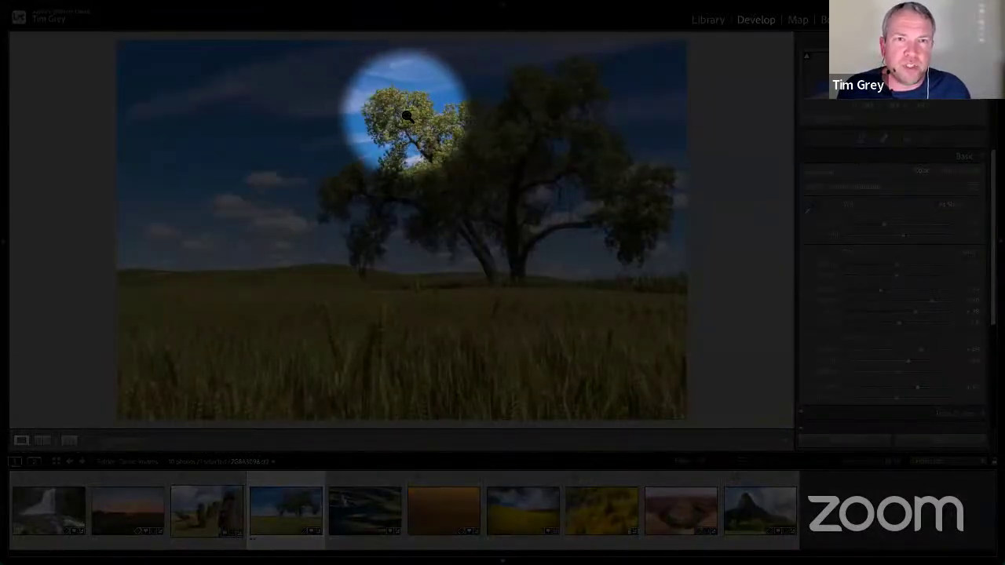
key(ctrl+shift+s)
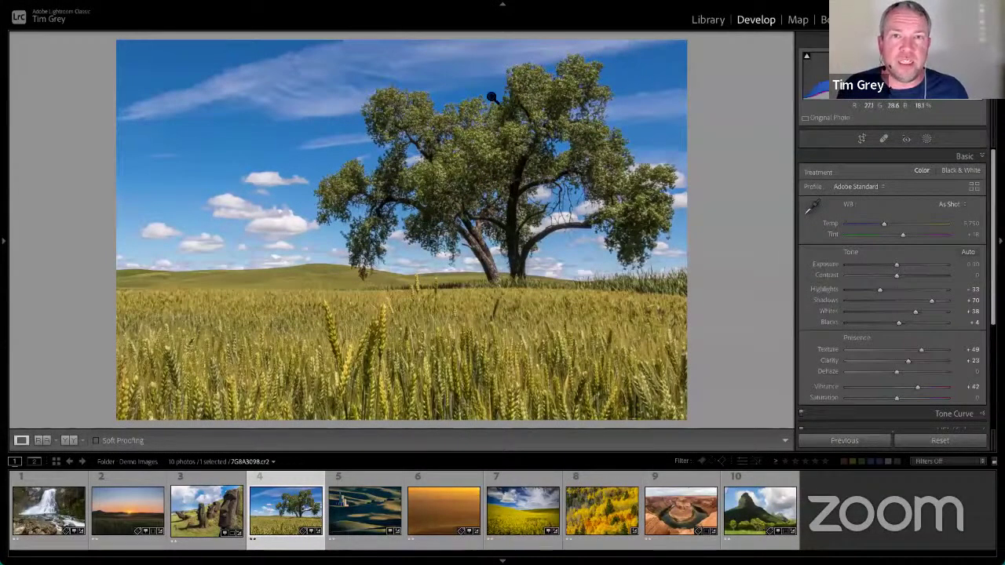
click(411, 106)
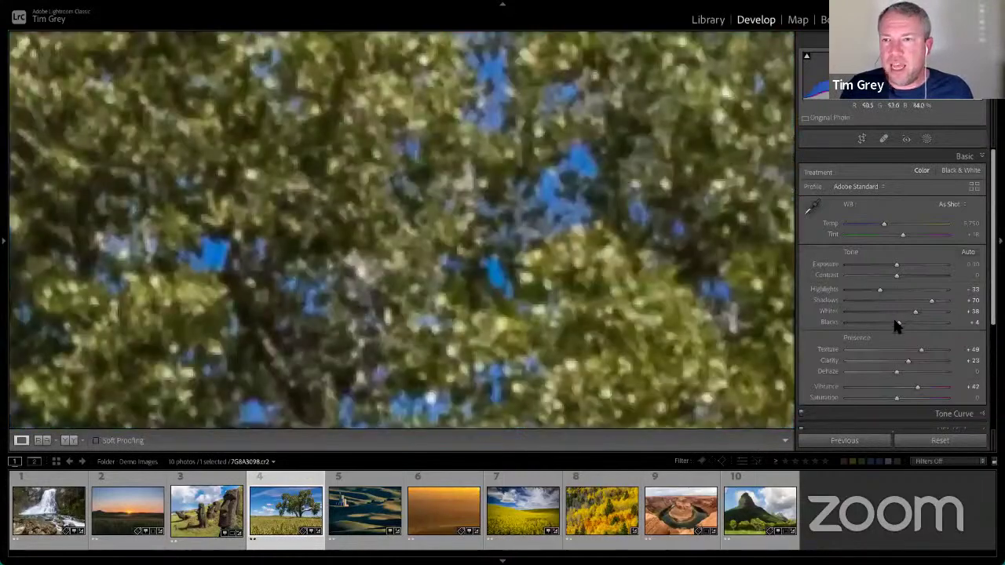
drag(882, 351, 923, 352)
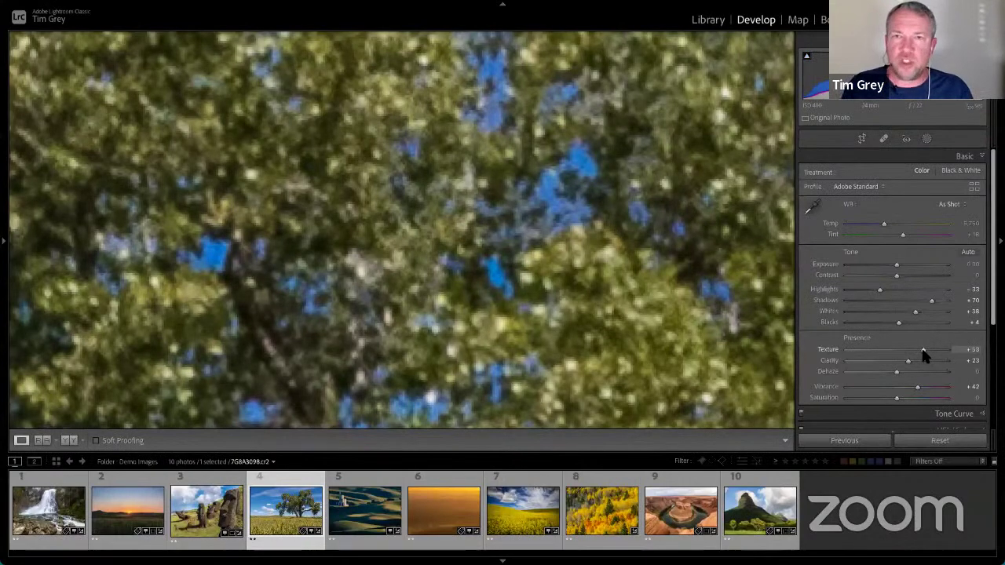
mouse_move(908, 361)
mouse_down()
mouse_move(938, 362)
mouse_move(895, 363)
mouse_move(935, 361)
mouse_move(913, 366)
mouse_up()
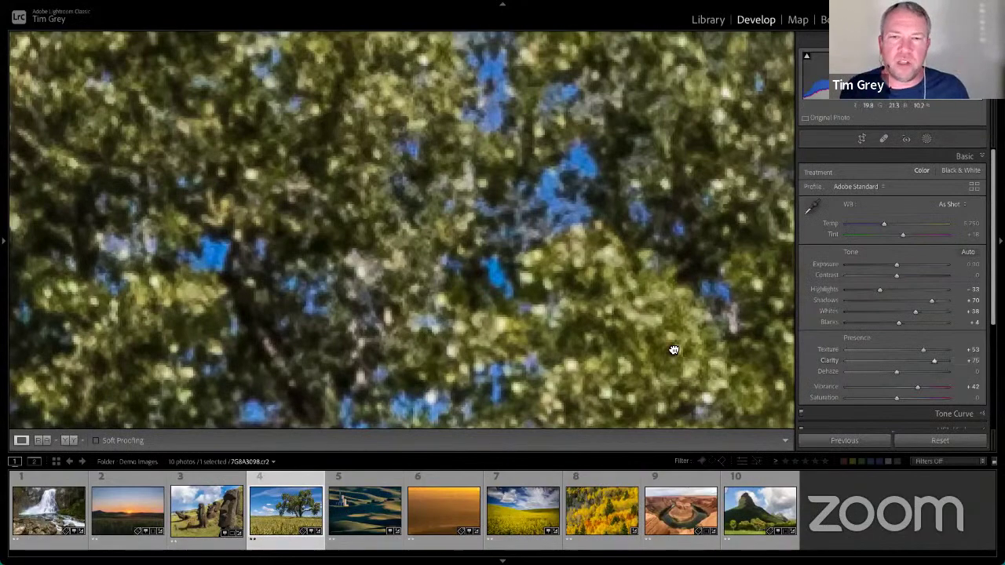
key(ctrl+minus)
key(ctrl+minus)
key(ctrl+minus)
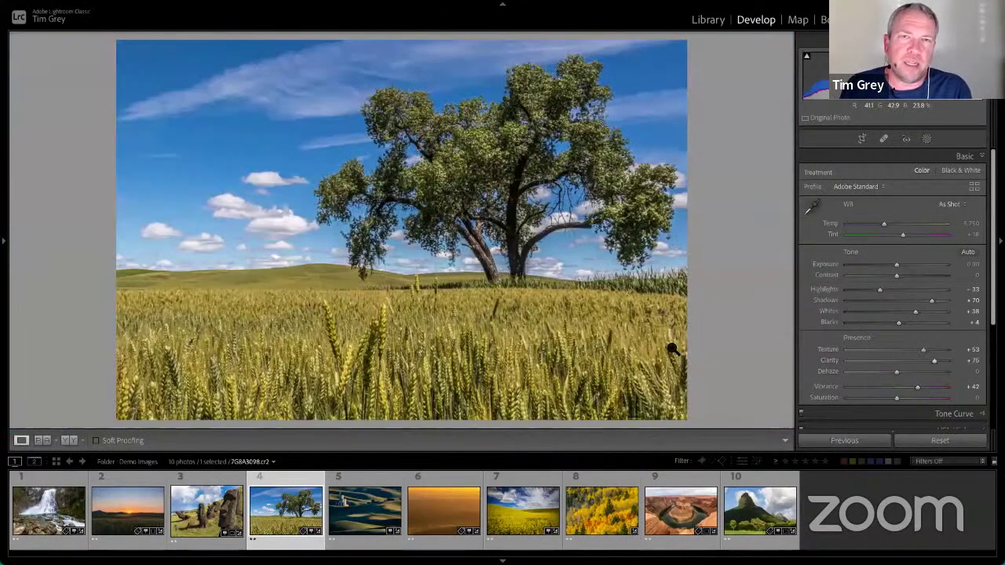
Check the tree photo's wheat up close, set Texture to +68 and Clarity to +74, and open the yellow field photo 7G8A2324.cr2.
key(ctrl+equal)
key(ctrl+equal)
key(ctrl+equal)
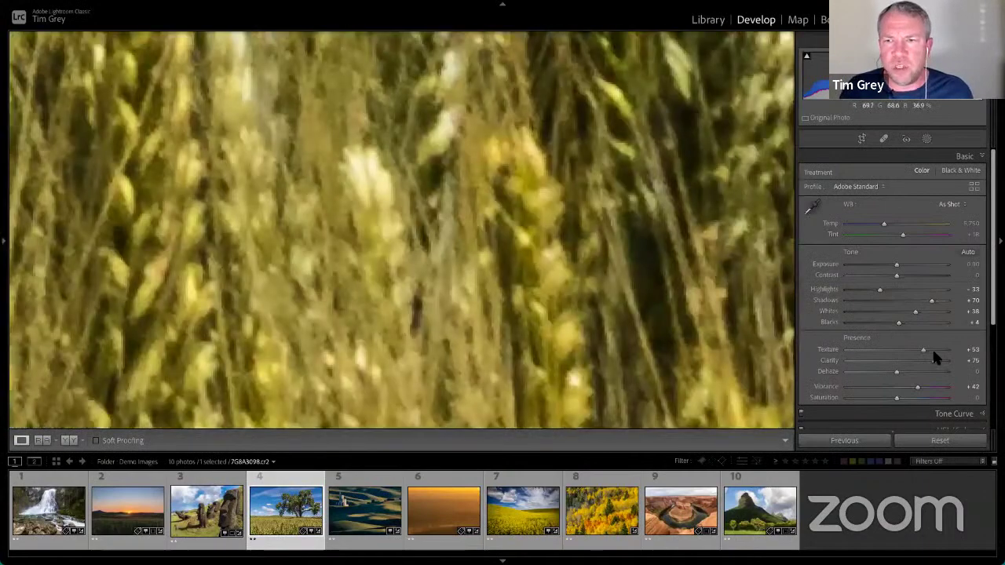
mouse_move(933, 352)
mouse_down()
mouse_move(900, 360)
mouse_move(935, 359)
mouse_up()
click(689, 323)
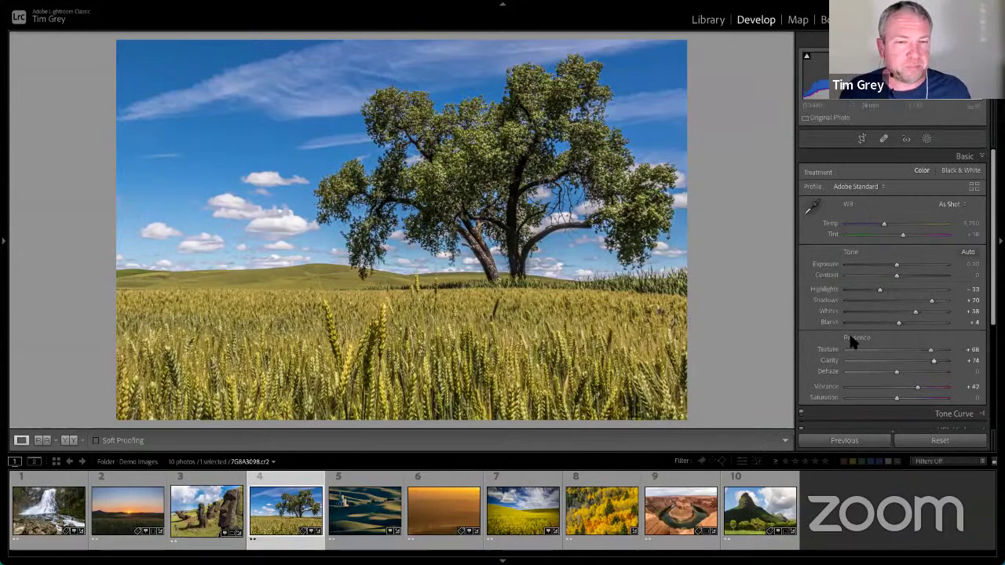
click(528, 533)
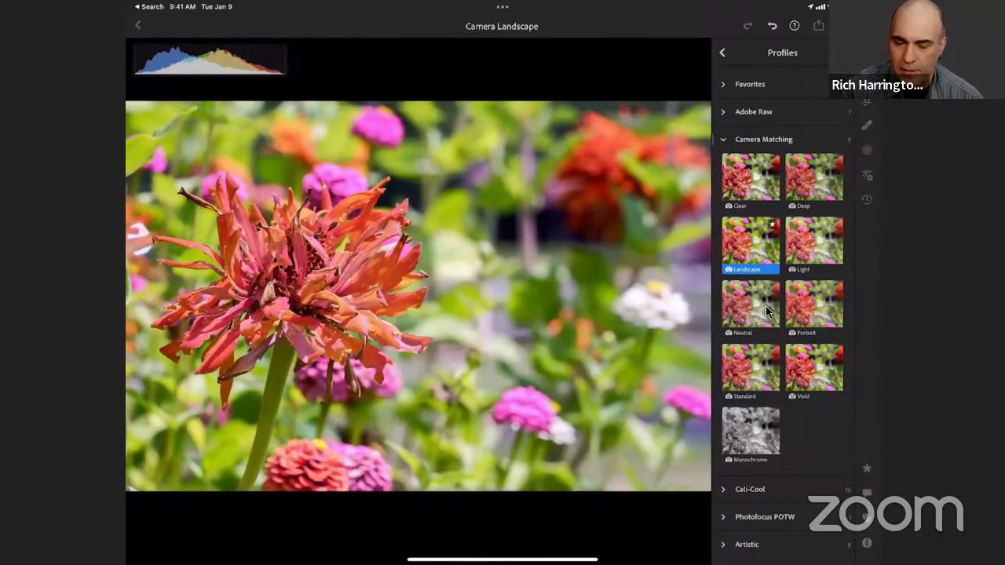
Apply the Camera Clear profile to the red flower photo, set Highlights to -98, and check the image full screen.
click(766, 305)
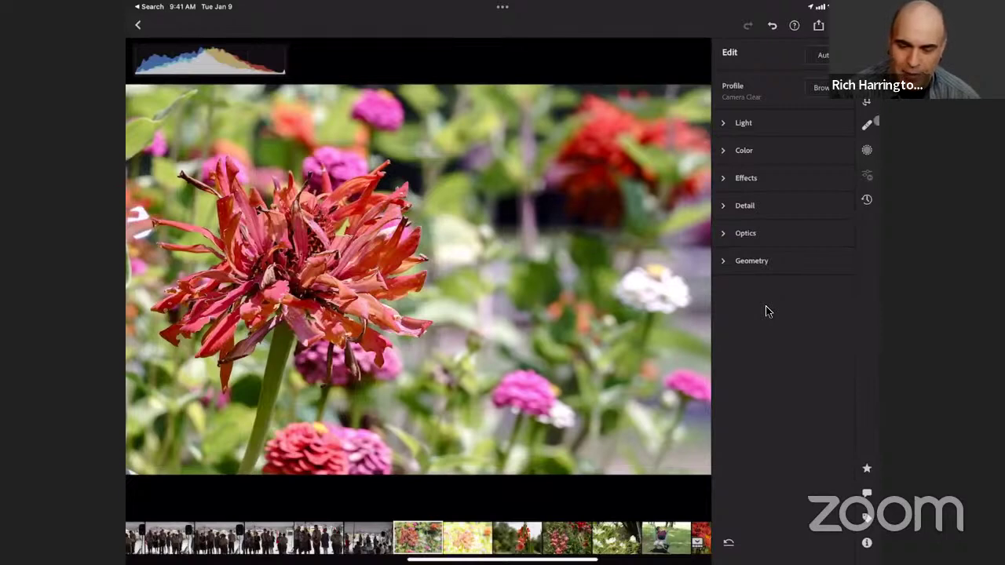
click(743, 123)
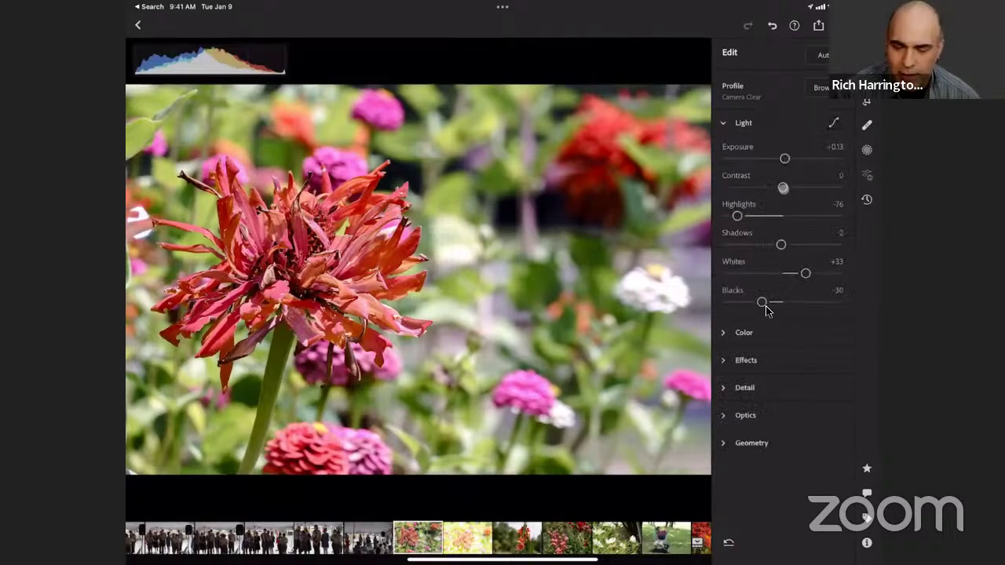
drag(744, 216, 729, 216)
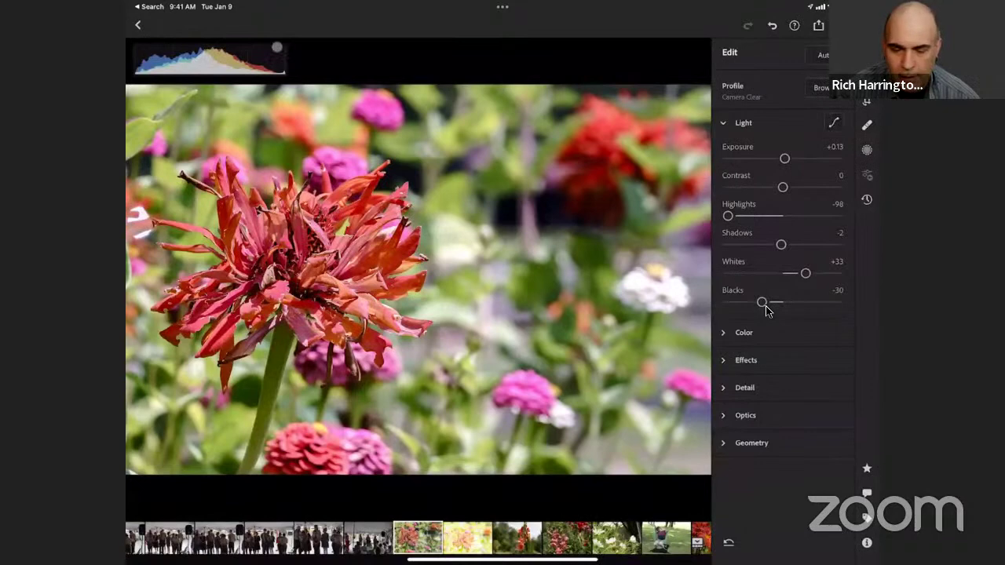
key(f)
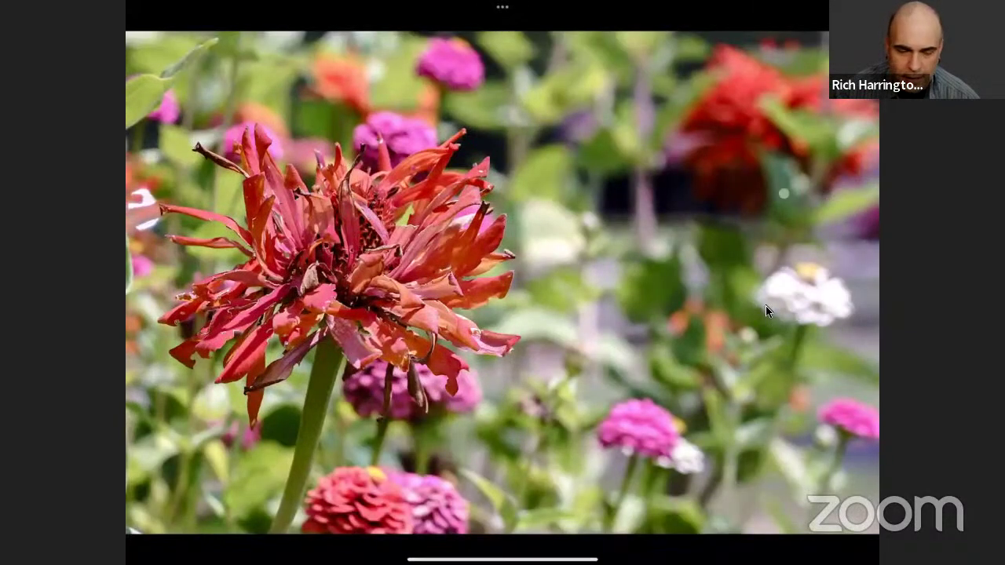
key(f)
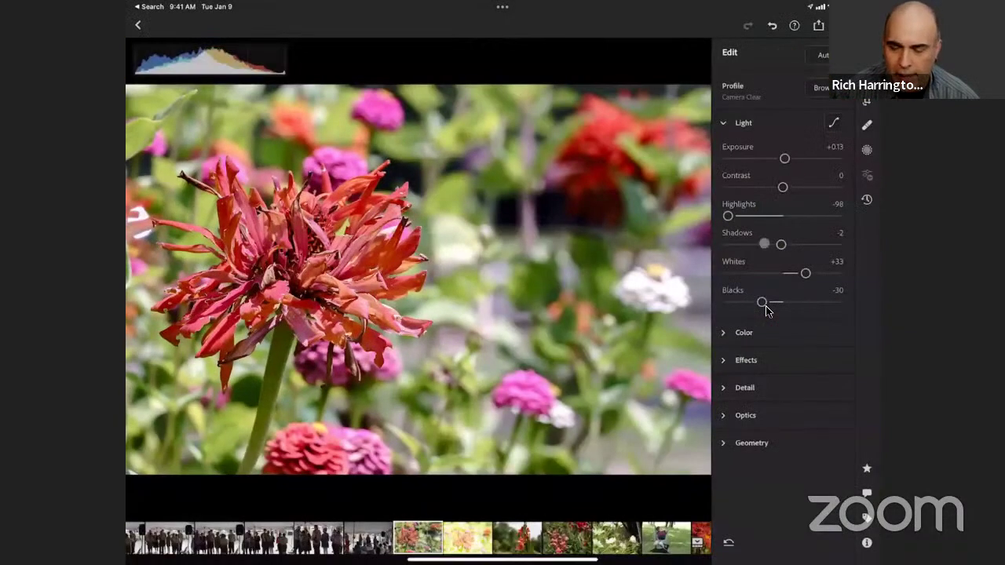
Auto-adjust the red flower photo, apply the Camera Neutral profile, and lower Highlights slightly.
key(shift+a)
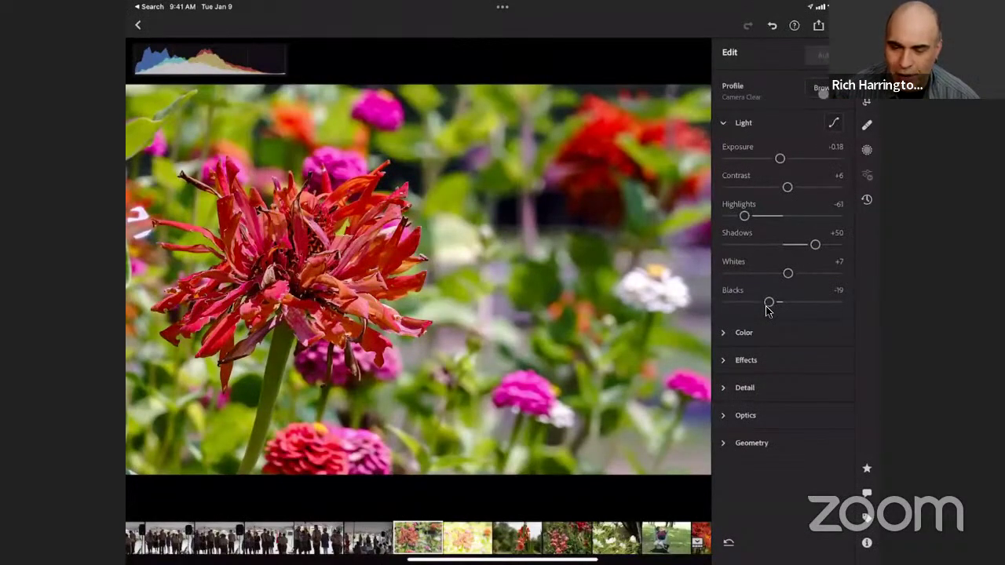
click(821, 89)
click(757, 406)
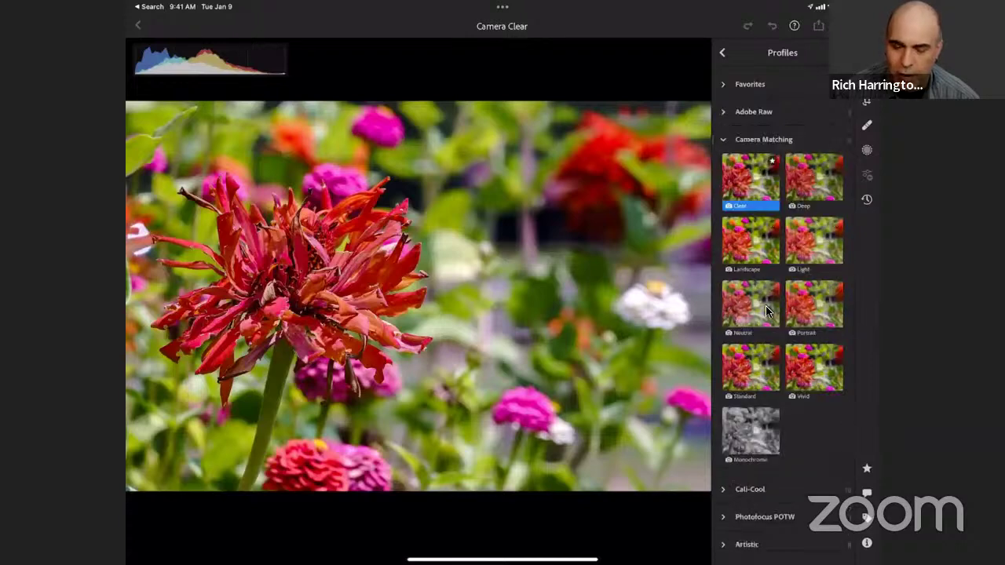
click(766, 305)
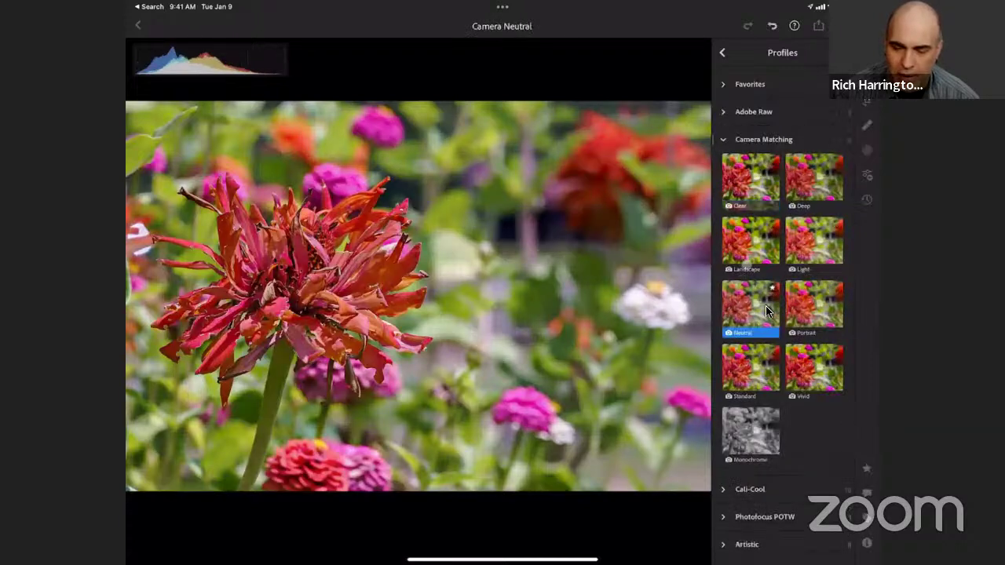
click(766, 305)
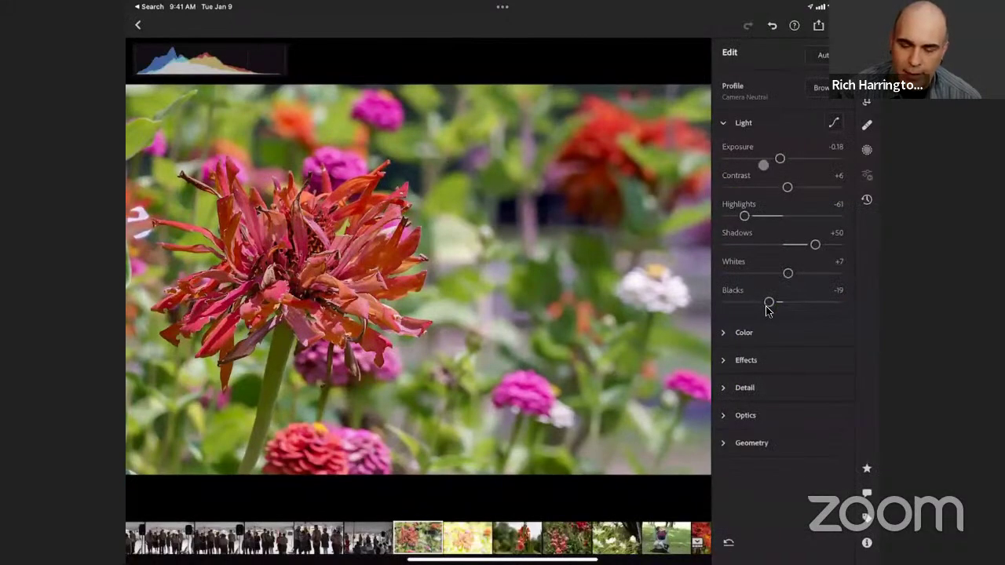
drag(745, 216, 740, 216)
Set Clarity to +10 while checking the red flower's petals at close magnification.
key(z)
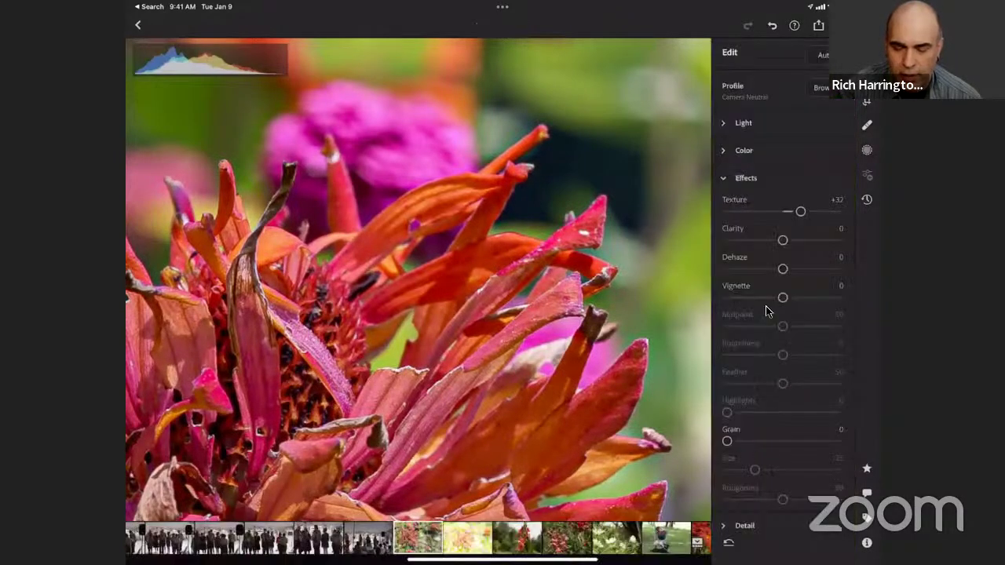
drag(783, 240, 789, 239)
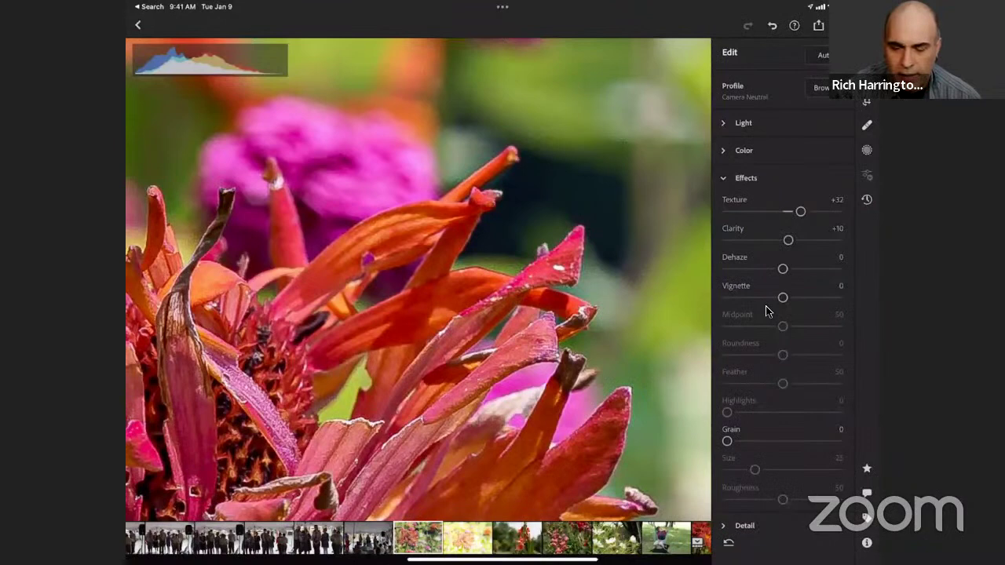
scroll(766, 306, down, 3)
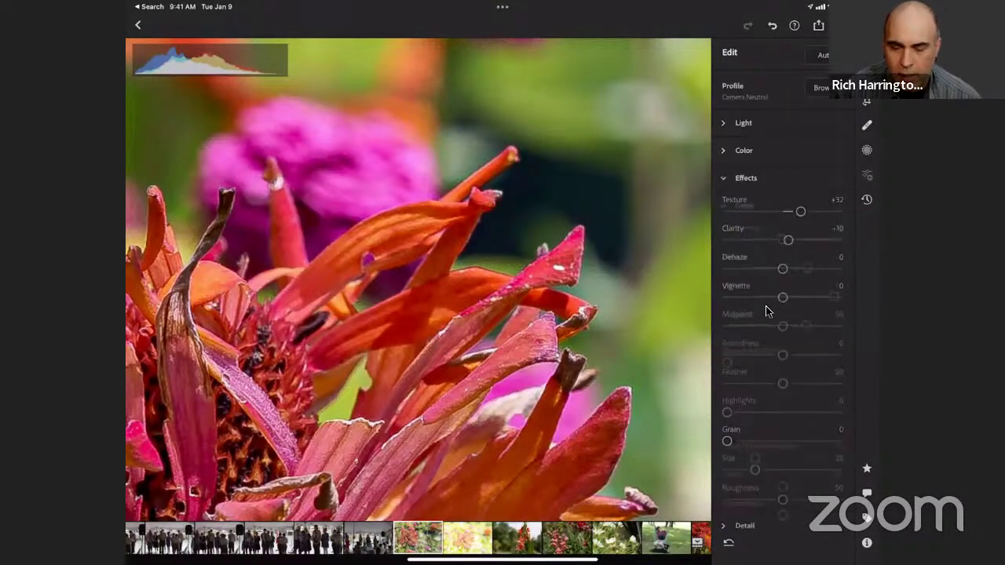
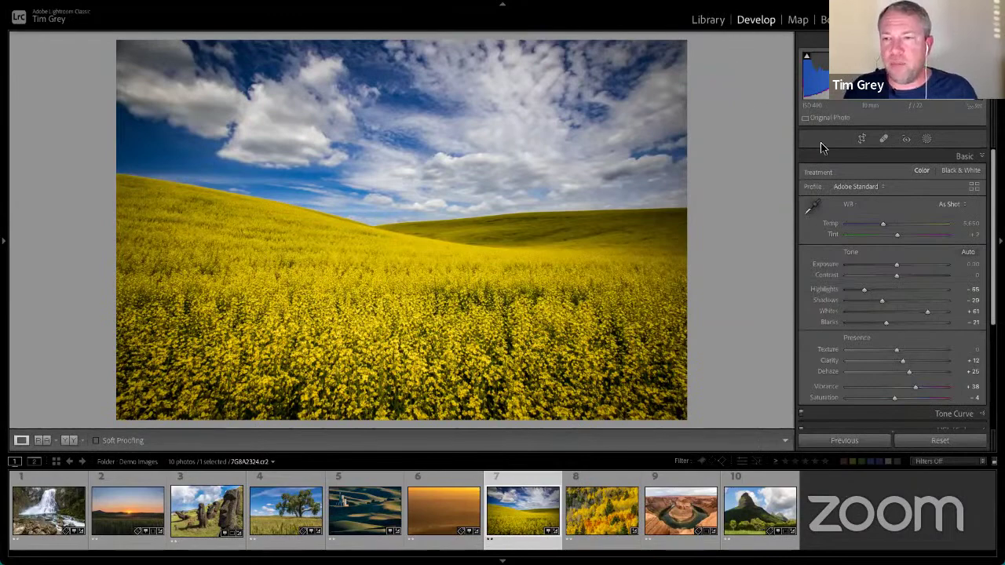
Enable chromatic aberration removal and lens profile corrections for the yellow field photo 7G8A2324.cr2.
scroll(863, 177, down, 5)
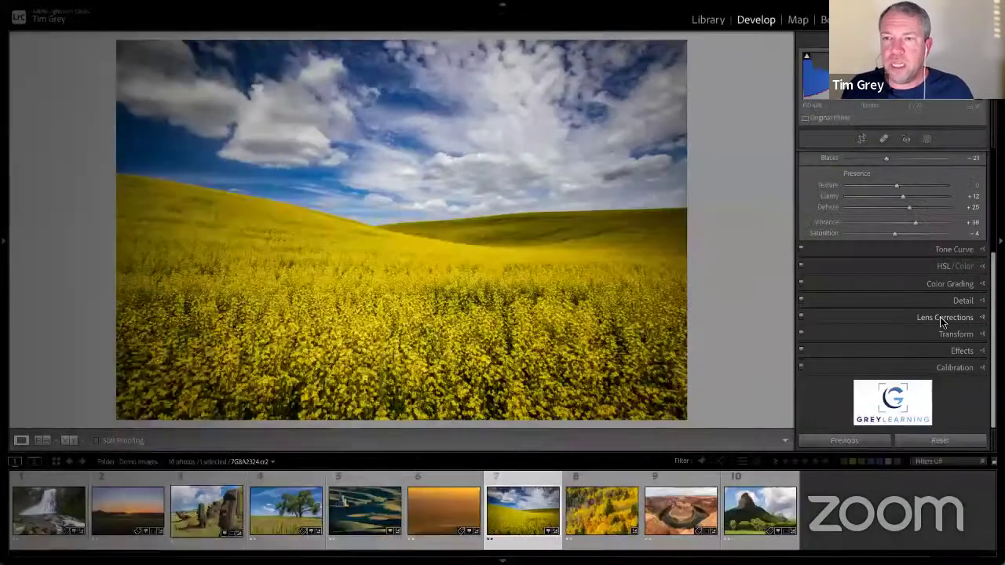
click(940, 317)
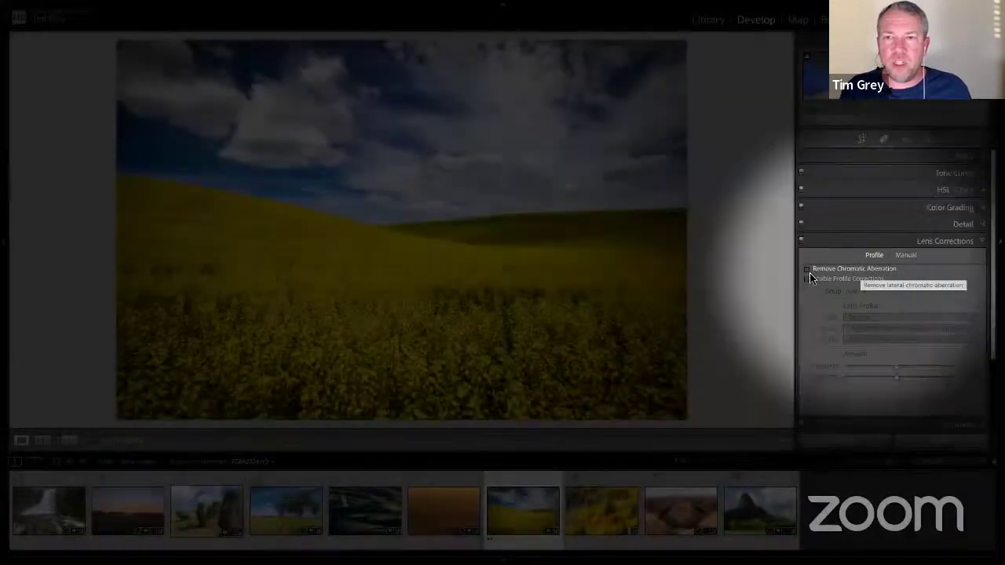
click(808, 271)
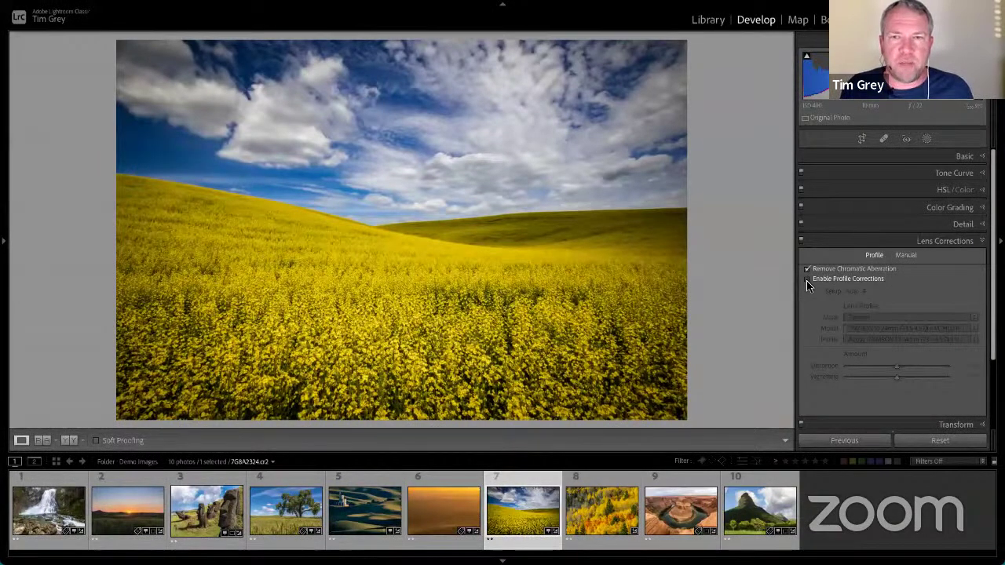
click(807, 281)
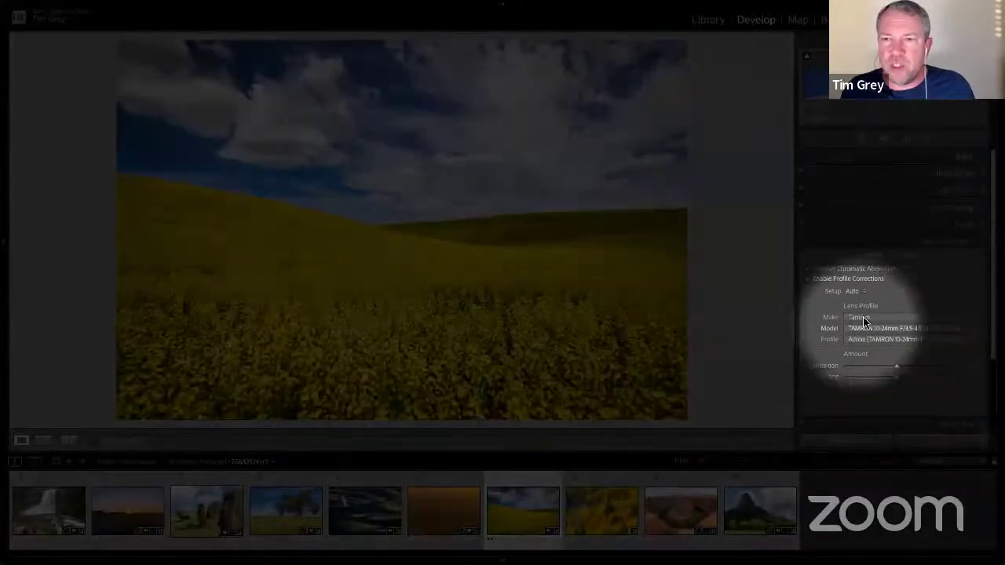
Review the lens profile choices, keeping Tamron, the TAMRON 10-24mm F/3.5-4.5 Di II VC HLD B023E model and its Adobe profile.
click(863, 316)
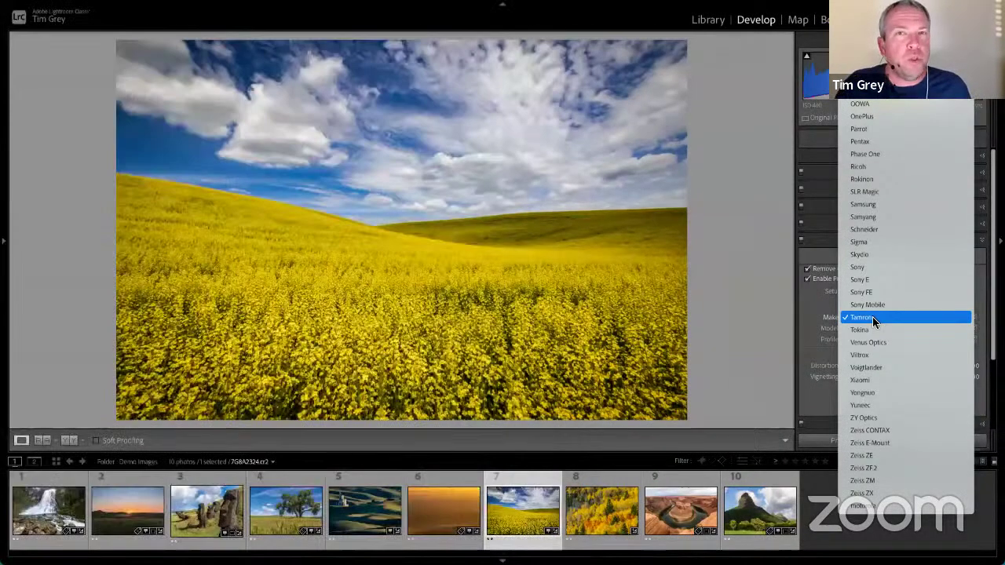
click(873, 316)
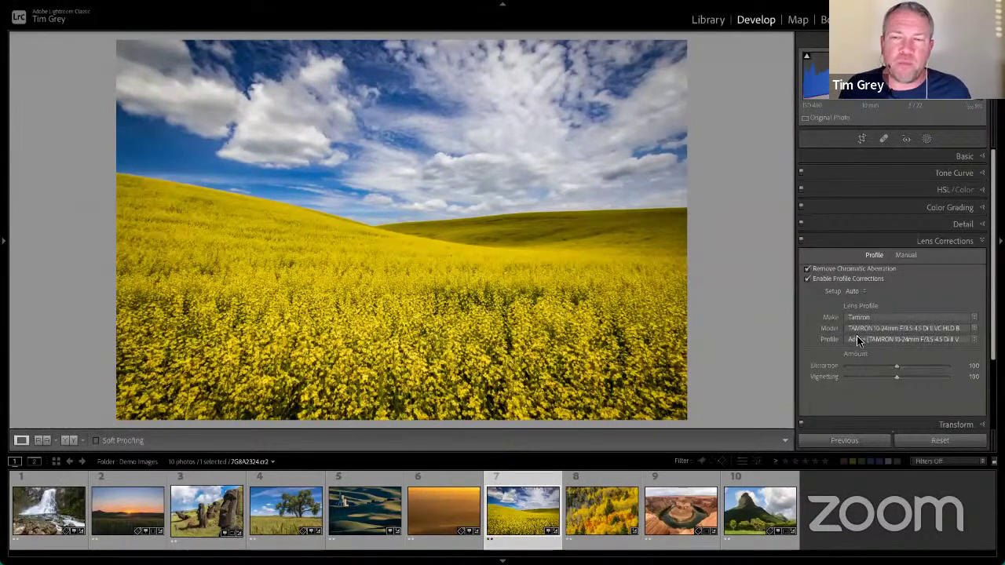
click(859, 329)
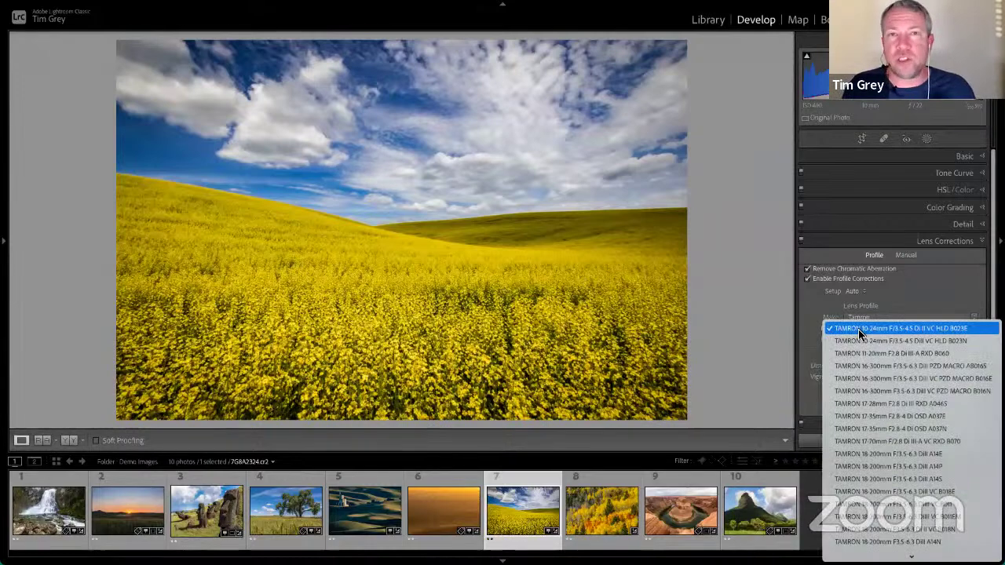
click(859, 329)
click(871, 340)
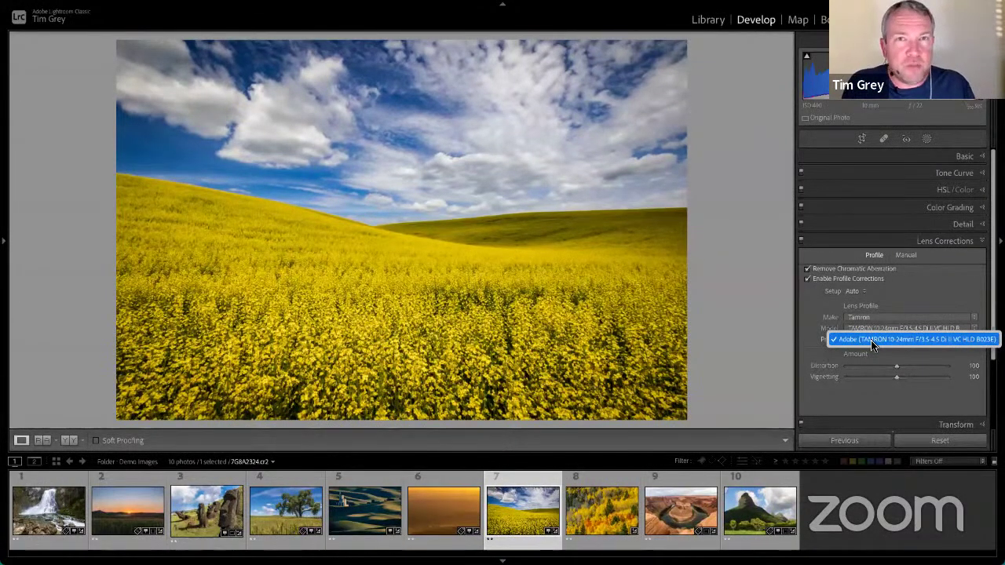
click(871, 340)
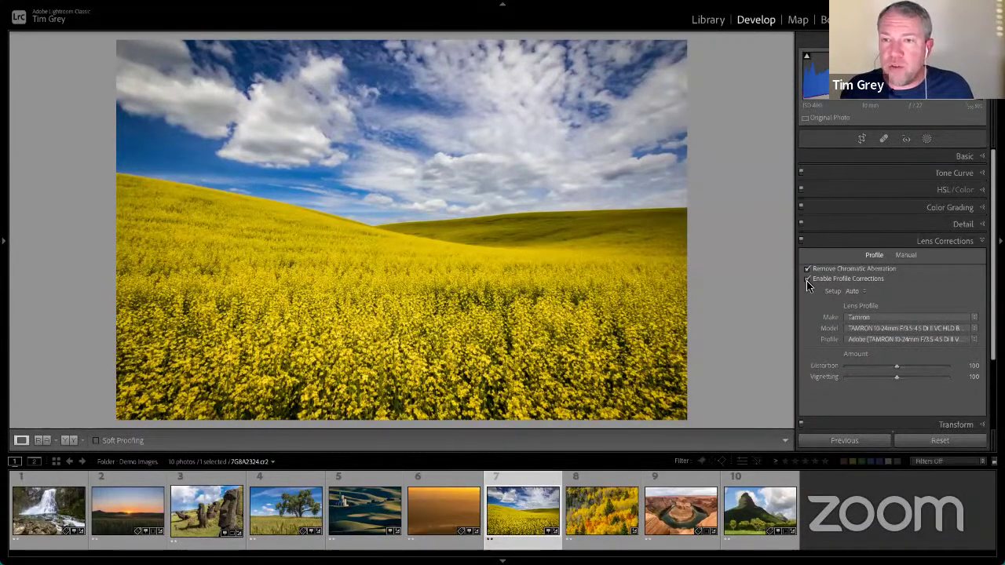
Compare the yellow field photo with and without lens profile corrections several times, leaving the corrections enabled.
click(808, 279)
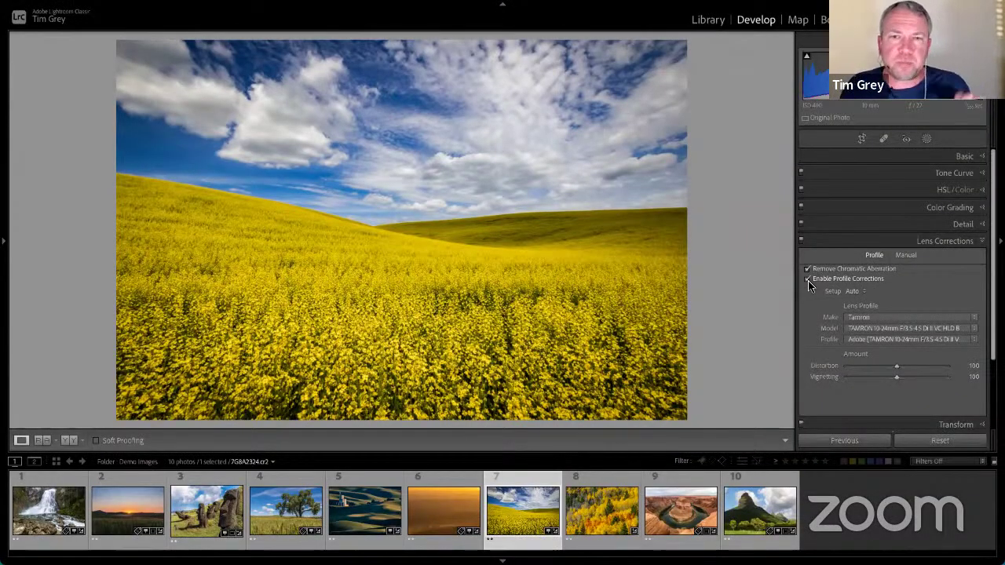
click(808, 279)
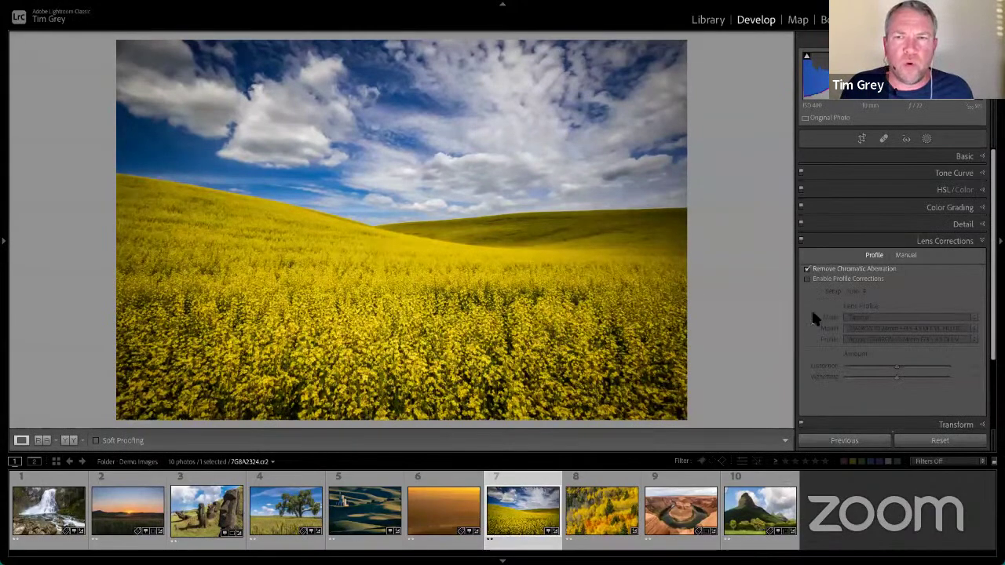
click(808, 280)
click(809, 280)
click(809, 280)
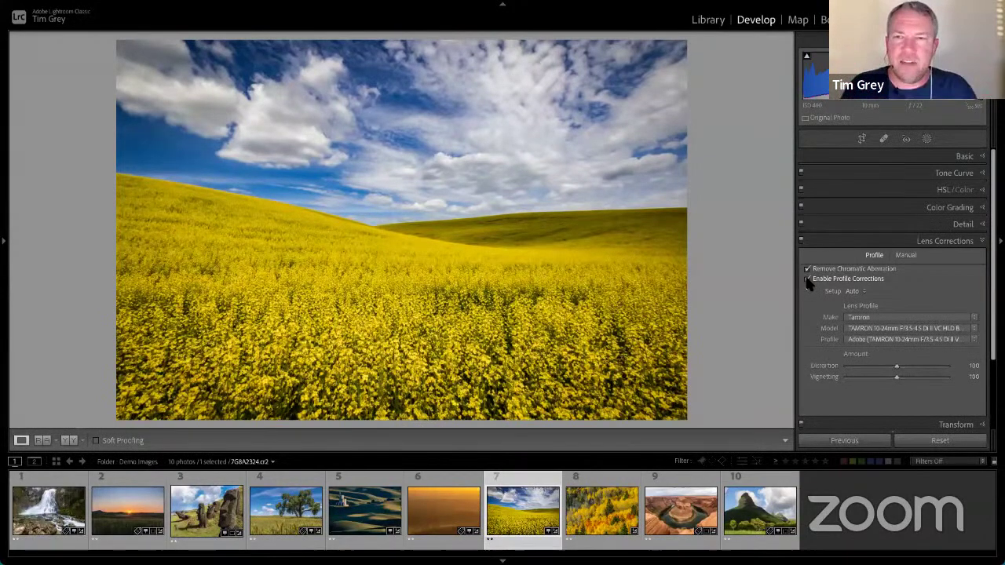
click(809, 280)
click(808, 281)
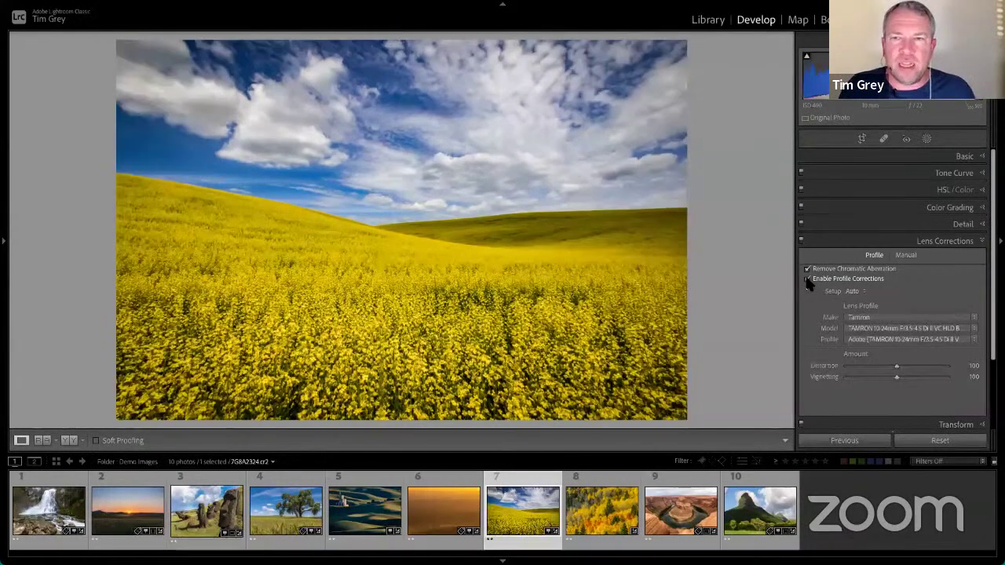
click(808, 281)
click(808, 281)
click(808, 282)
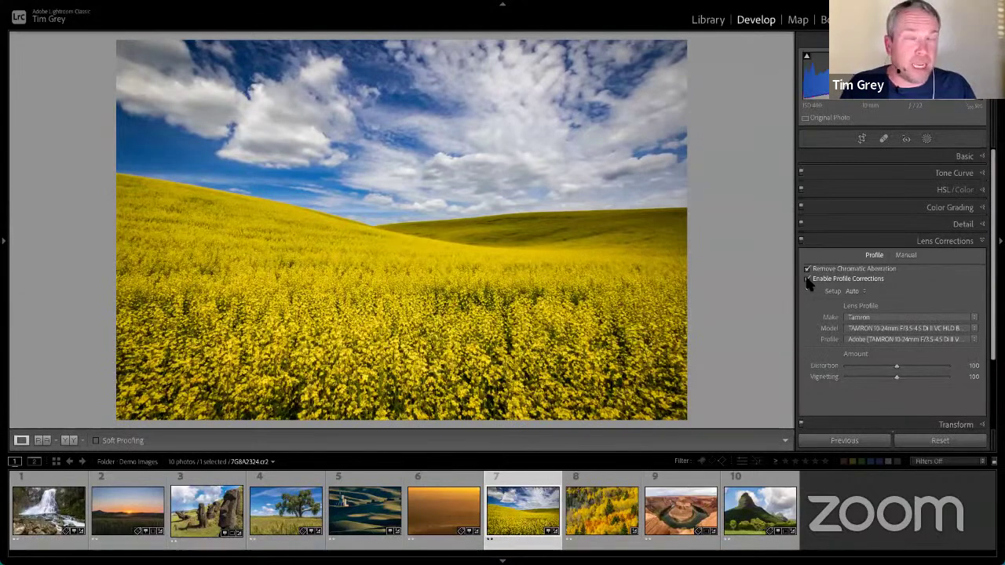
Set the yellow field photo's Highlights to -76 and Shadows to -7.
click(964, 156)
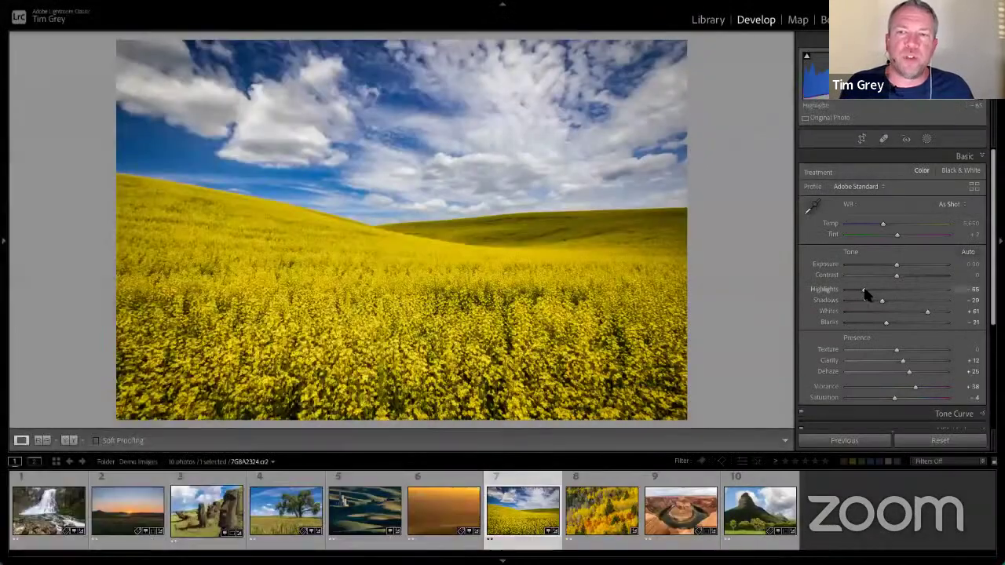
drag(862, 290, 894, 305)
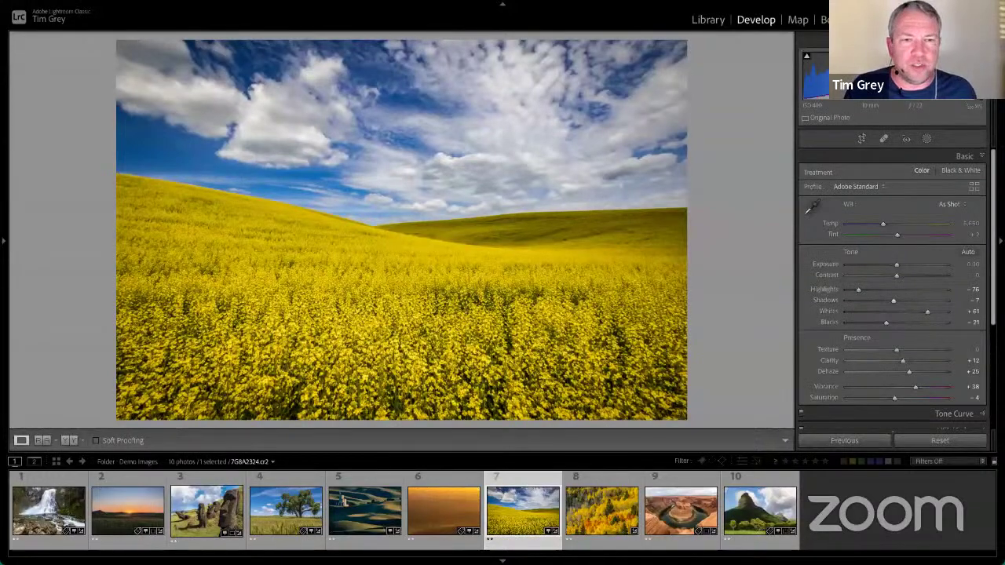
Reopen the tree photo 7G8A3098.cr2 and set its white balance preset to Cloudy.
click(292, 524)
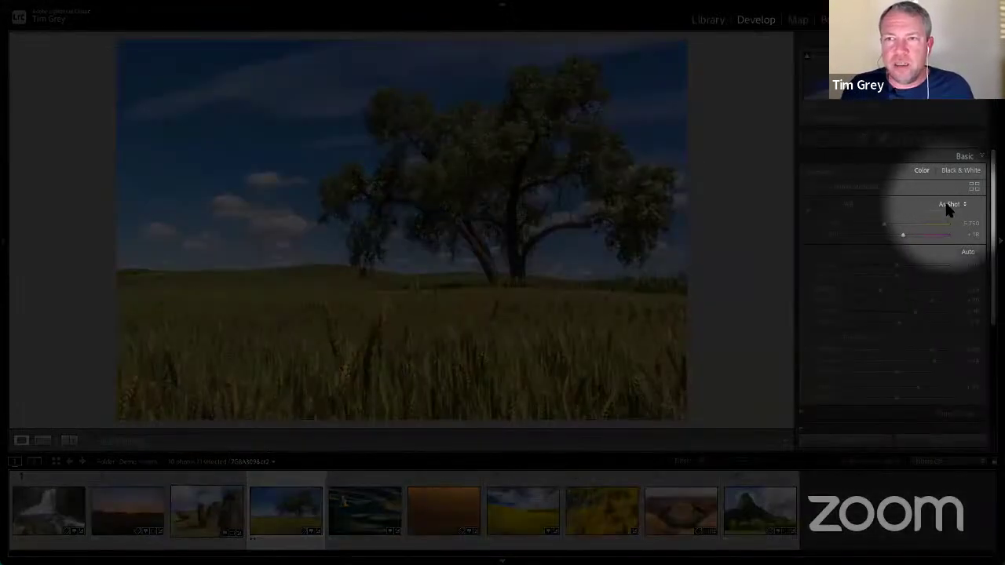
click(949, 206)
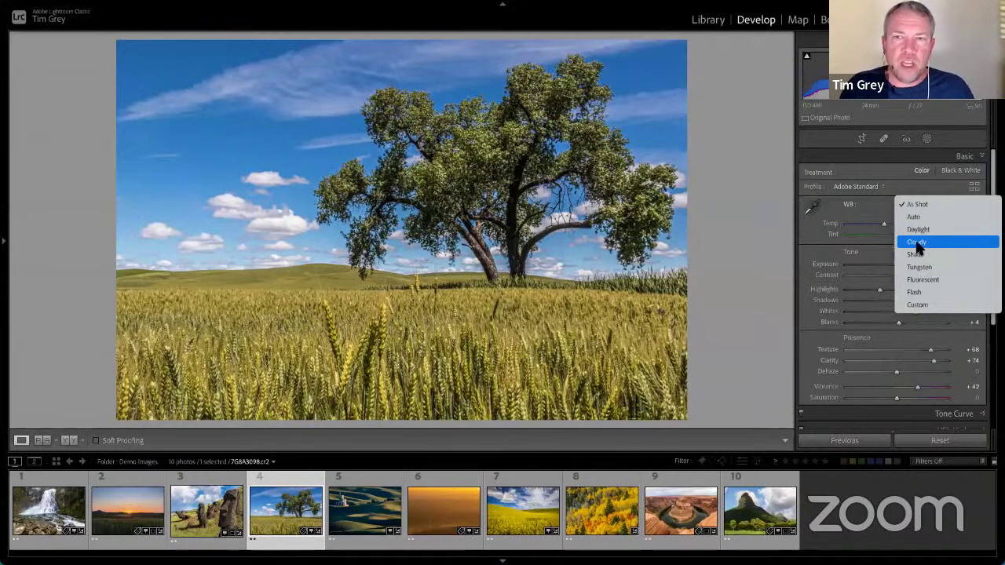
click(917, 244)
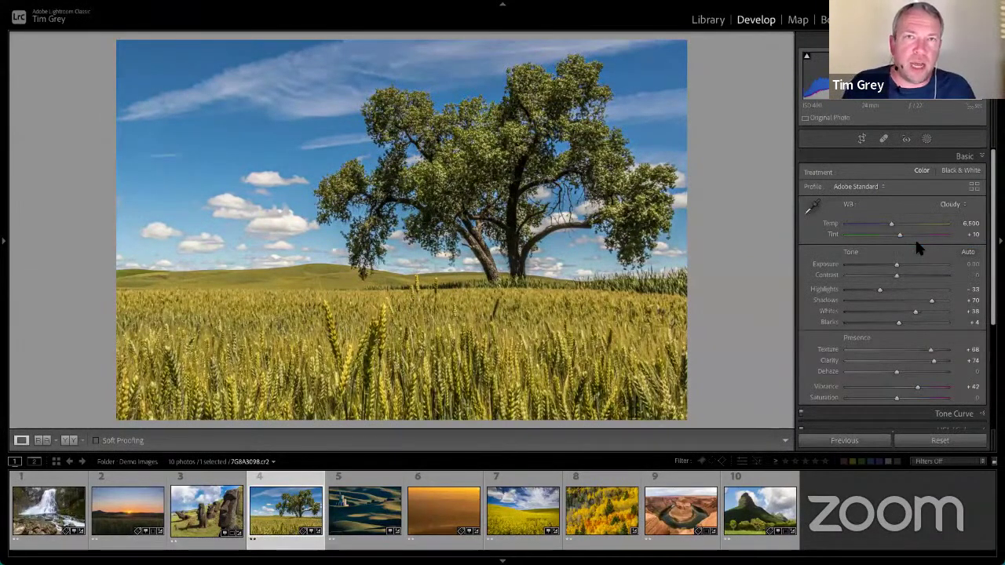
Set the tree photo's white balance to the Daylight preset and sample the large white cloud as the target neutral.
click(946, 206)
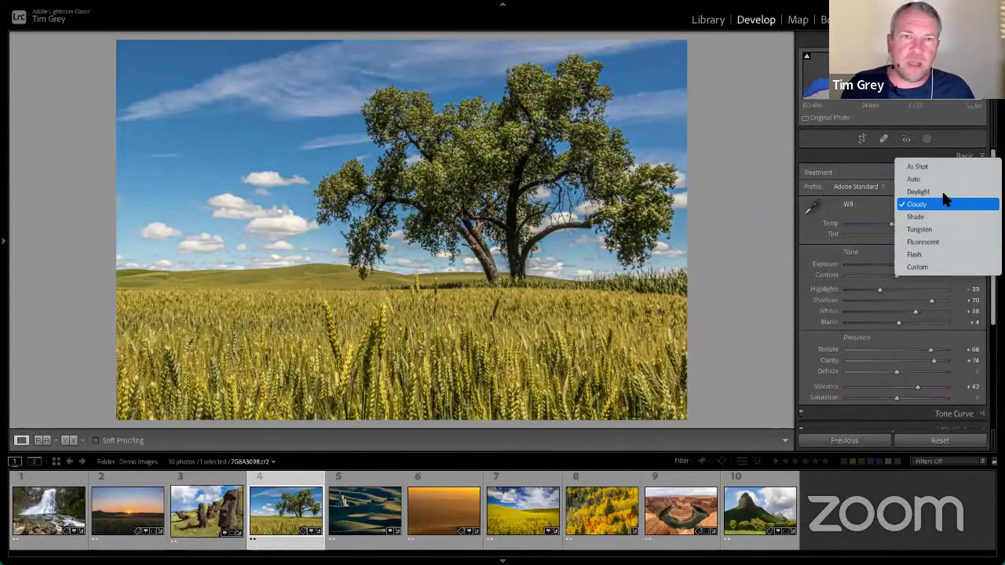
click(945, 195)
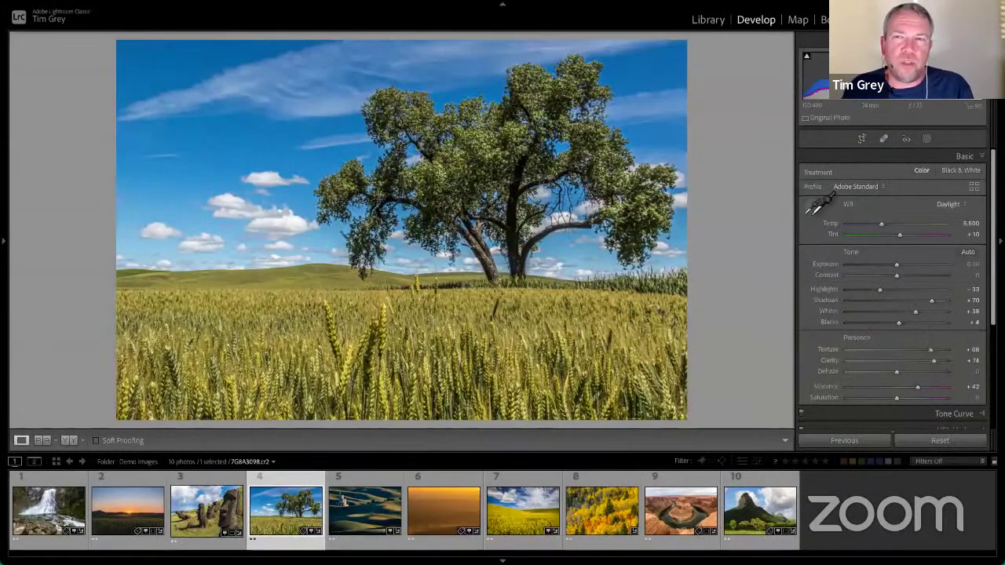
click(818, 206)
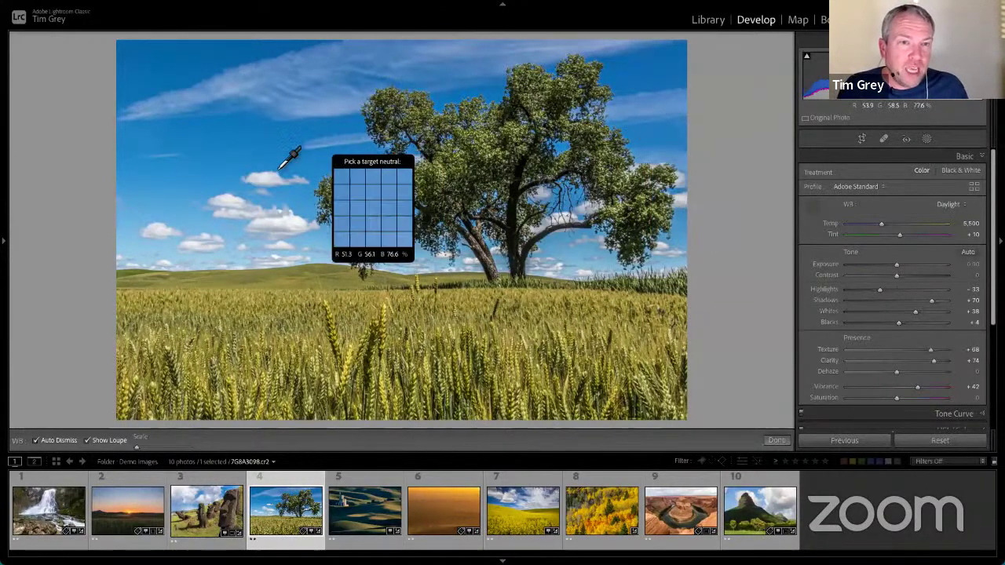
click(275, 229)
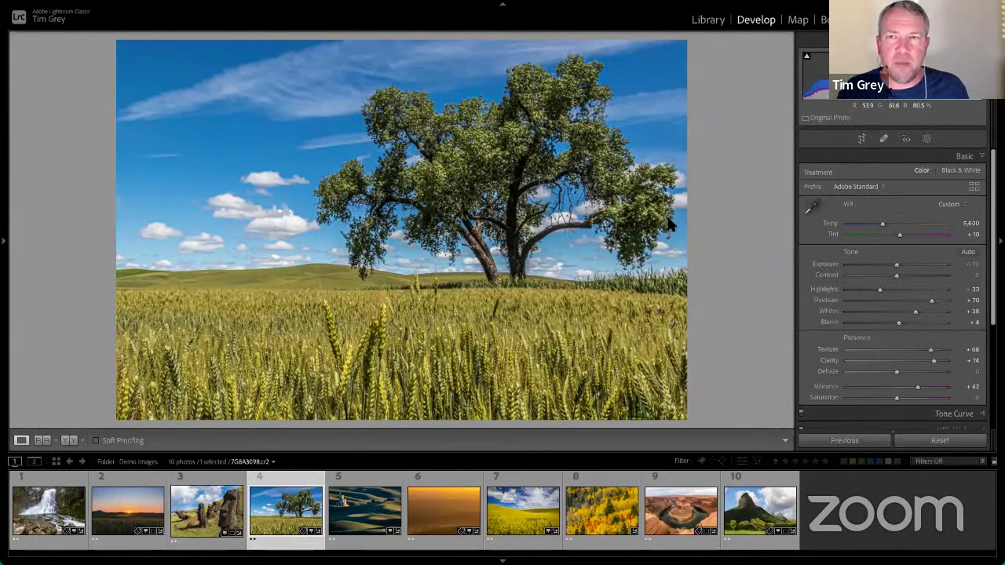
Try sampling the blue sky and the dark area inside the tree as neutral targets for the white balance.
click(813, 208)
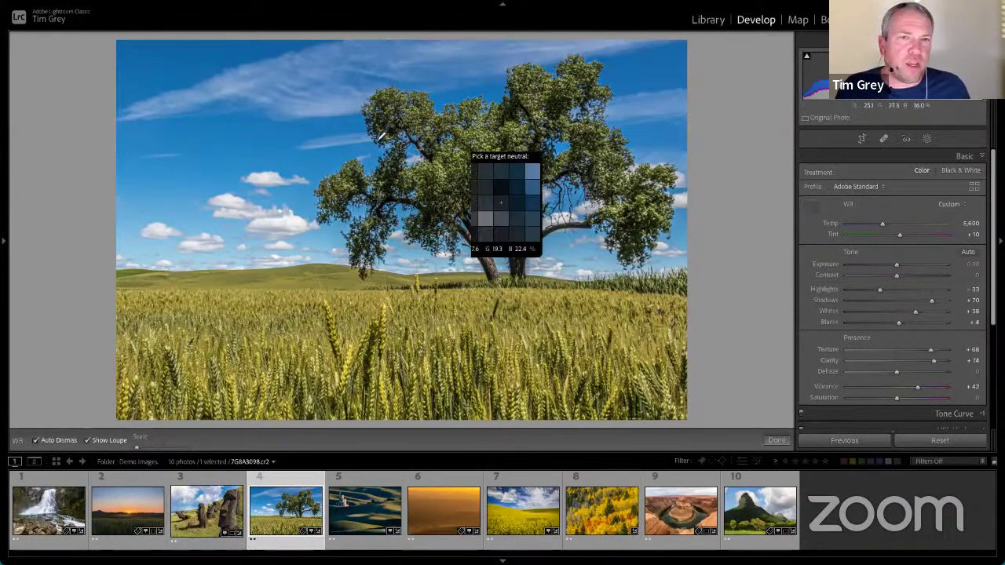
click(281, 137)
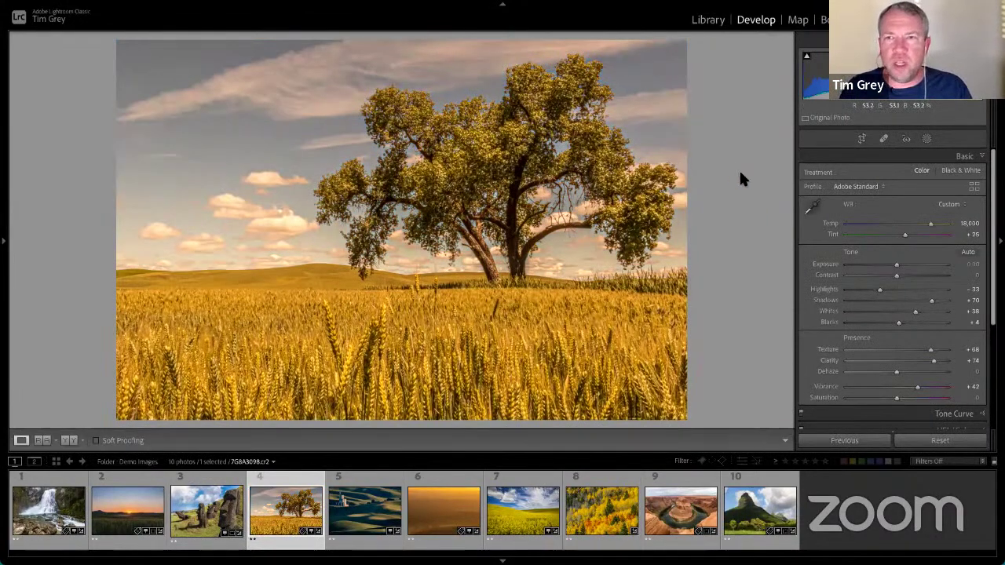
click(814, 207)
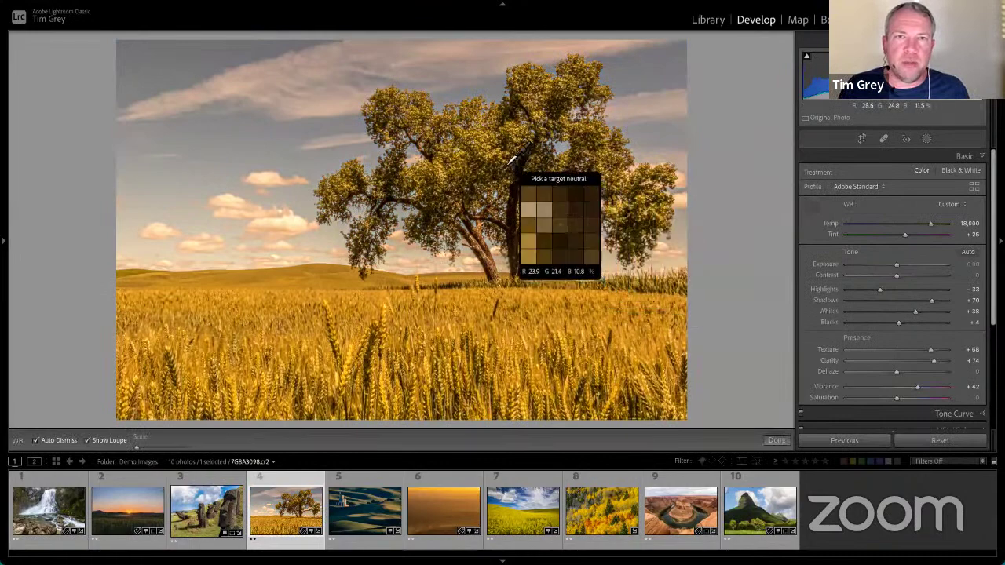
click(511, 157)
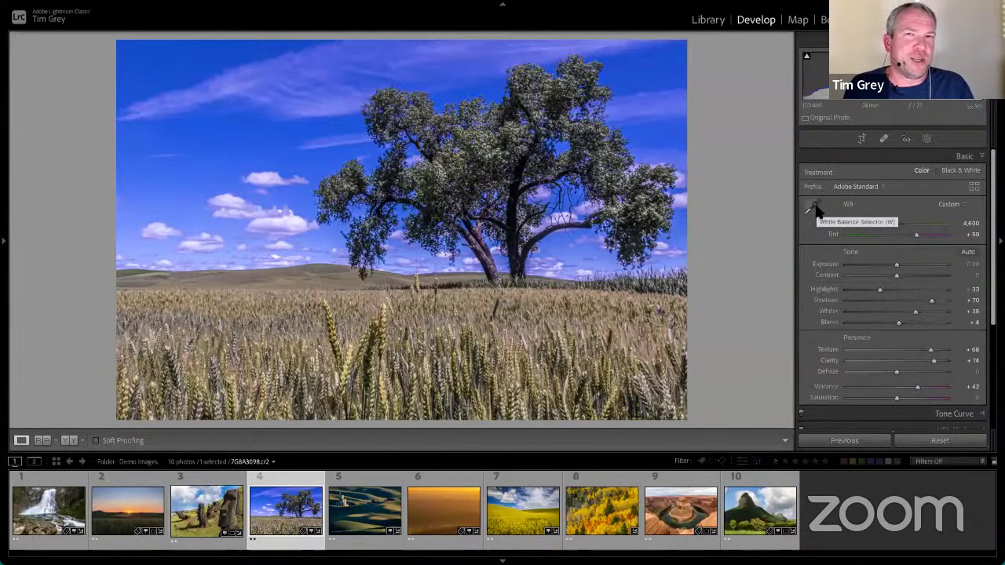
Return the tree photo's white balance to As Shot and fine-tune it to Temp 5,556 and Tint -9.
click(949, 204)
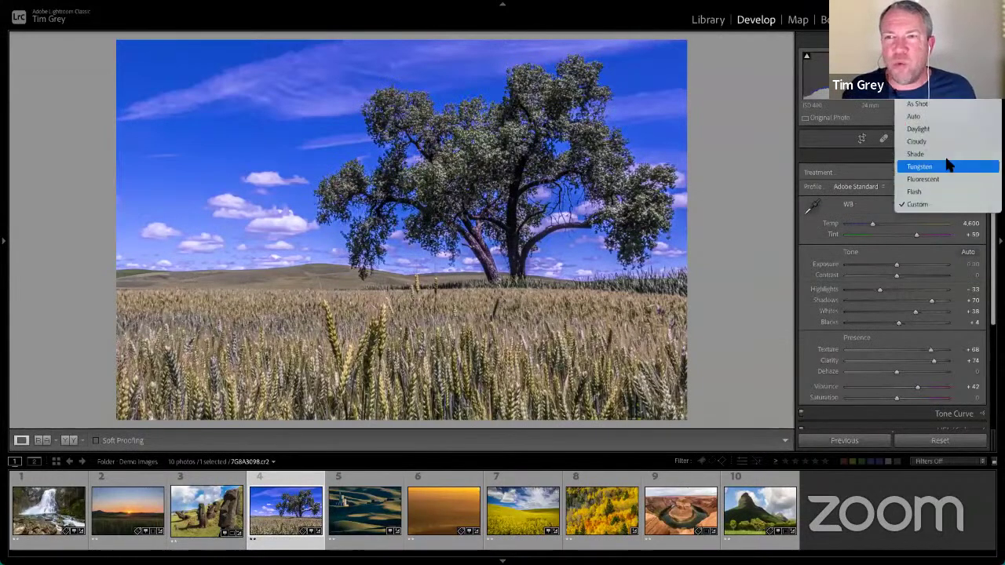
click(942, 105)
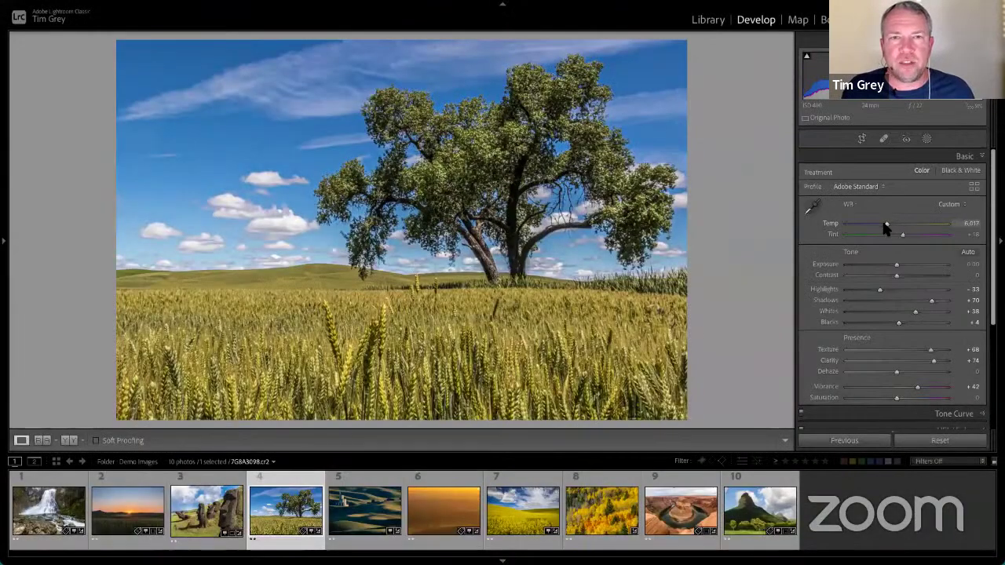
mouse_move(884, 227)
mouse_down()
mouse_move(871, 227)
mouse_move(908, 227)
mouse_move(894, 228)
mouse_up()
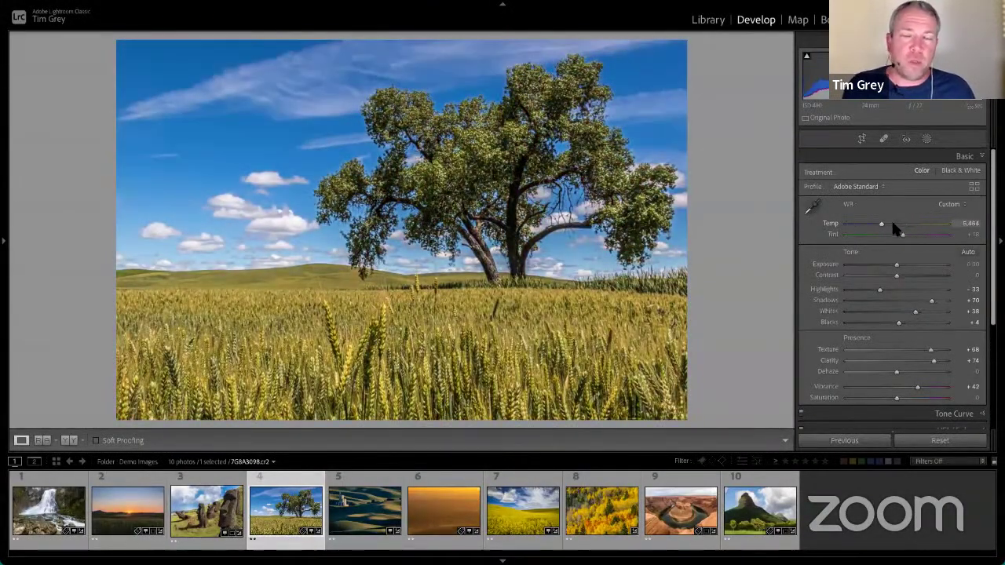
drag(894, 227, 869, 227)
drag(964, 227, 853, 227)
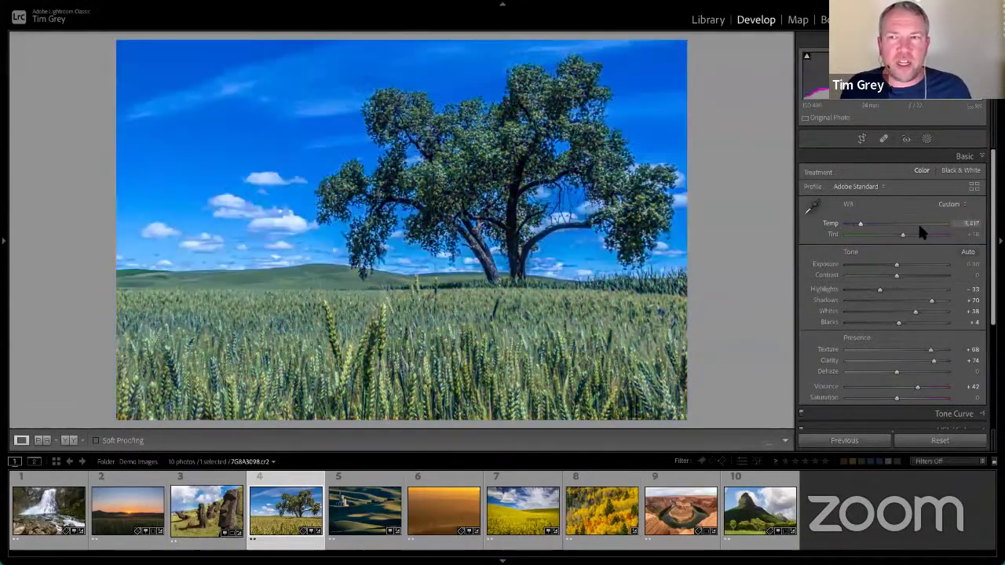
click(880, 225)
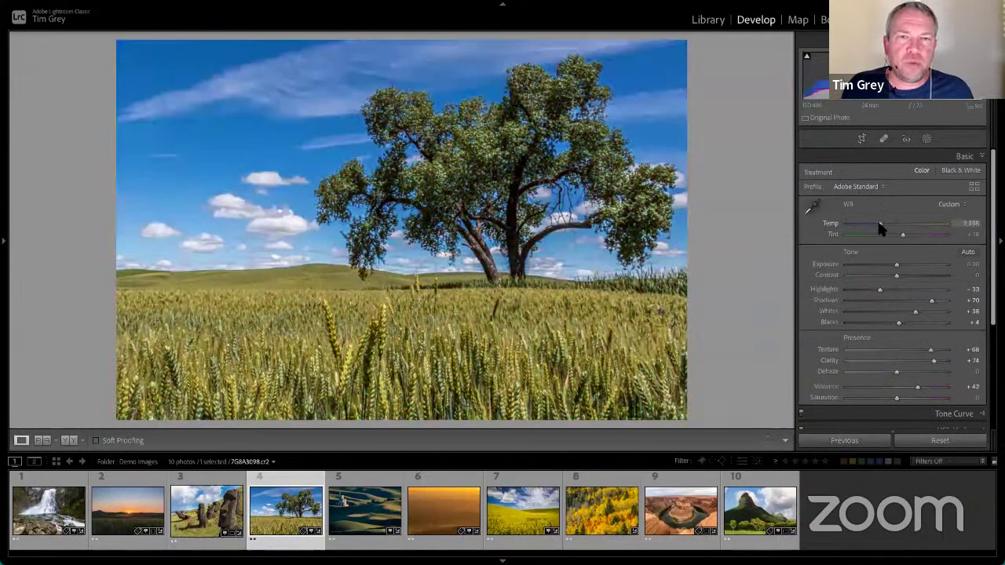
drag(879, 227, 877, 227)
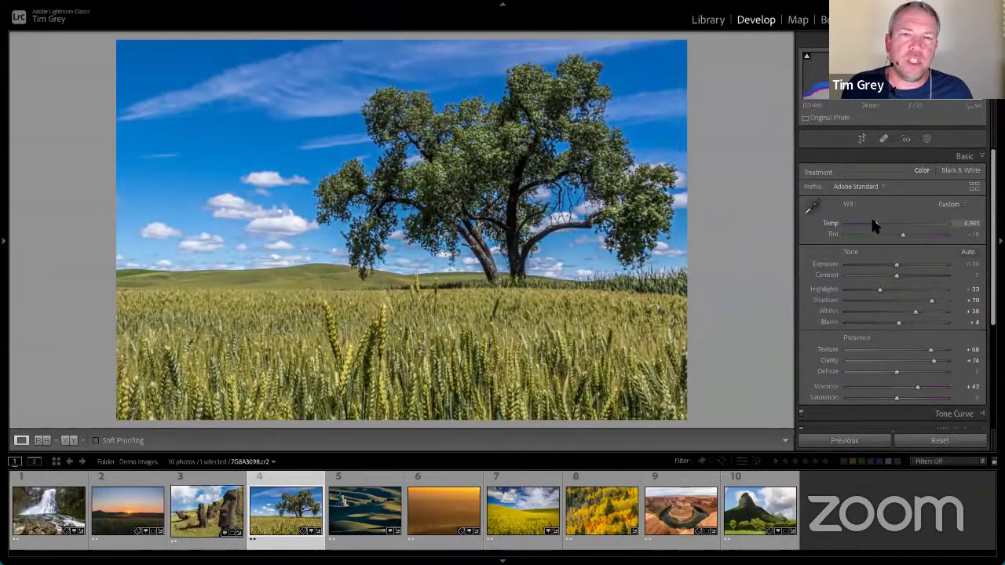
drag(875, 225, 880, 225)
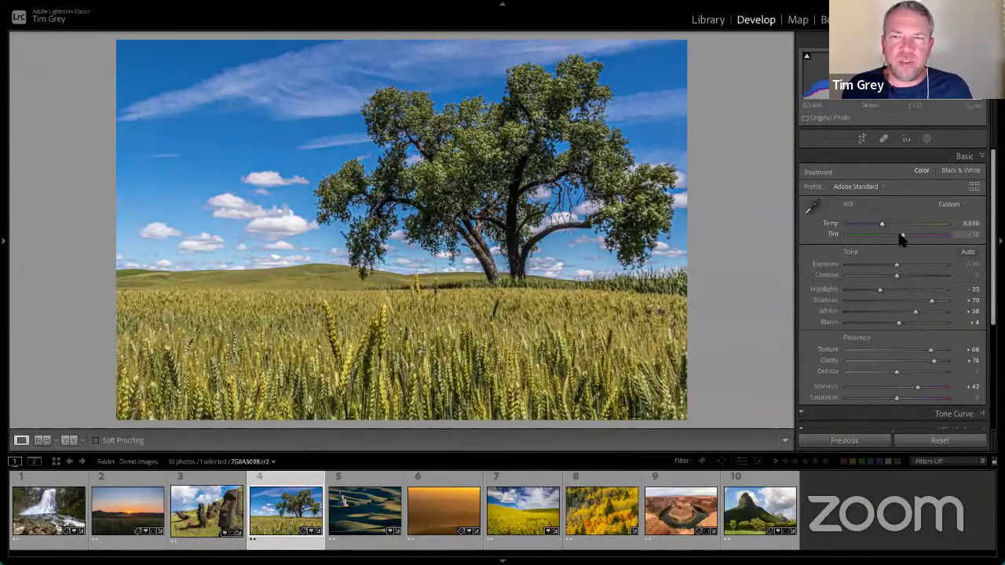
mouse_move(903, 236)
mouse_down()
mouse_move(858, 236)
mouse_move(938, 235)
mouse_move(886, 238)
mouse_move(899, 238)
mouse_up()
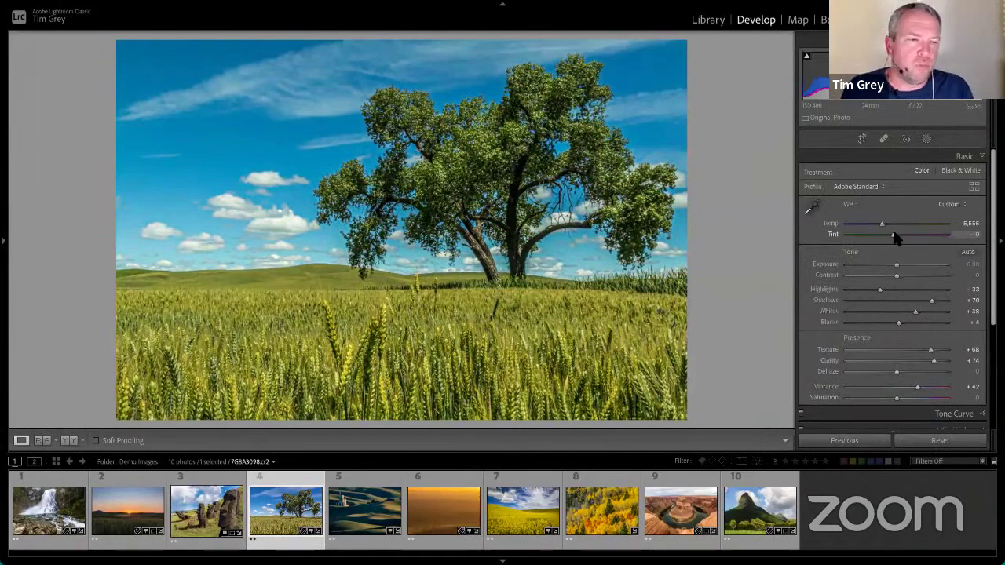
drag(894, 234, 893, 234)
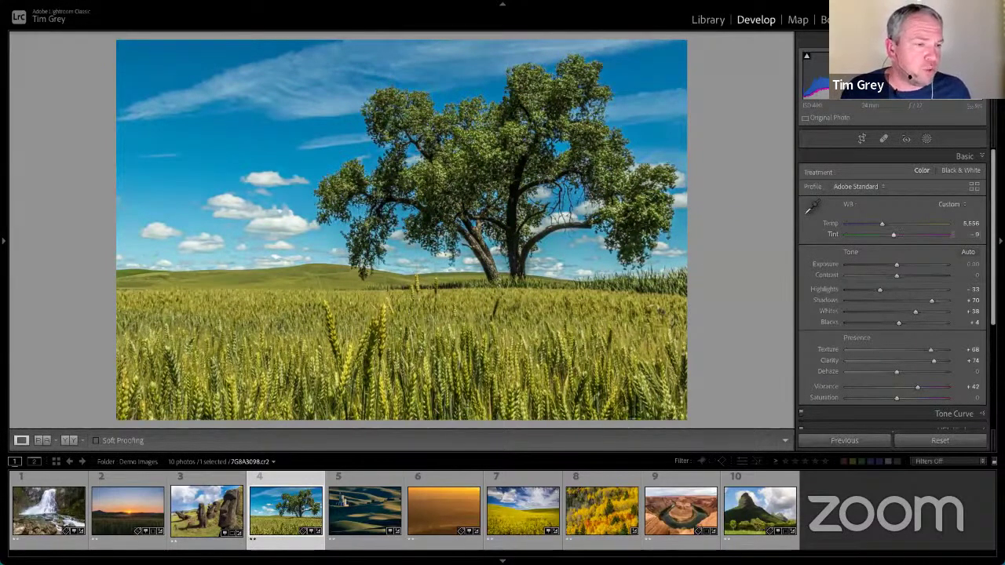
Open the autumn trees photo _MG_7838.cr2 and expand its HSL/Color adjustments.
click(593, 514)
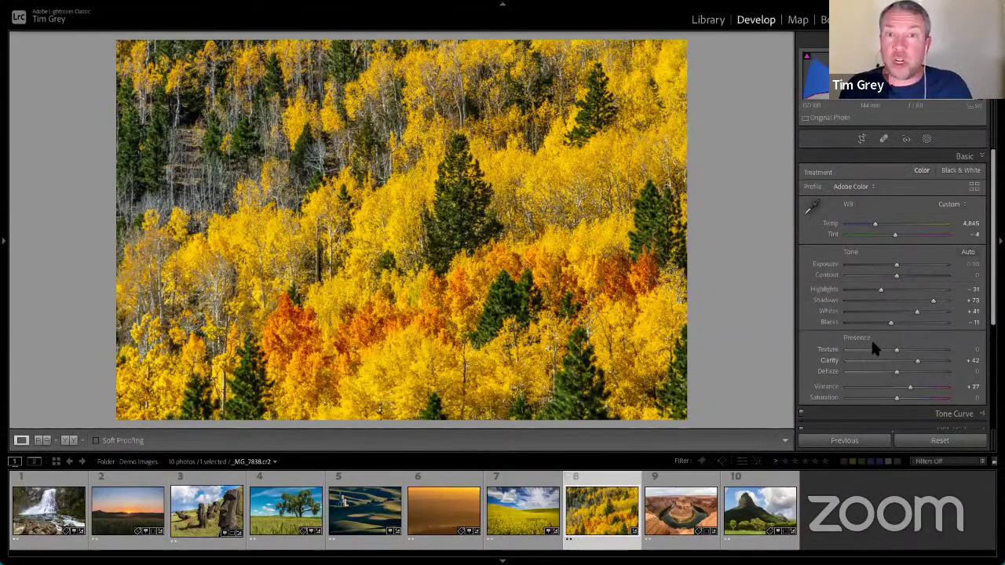
scroll(872, 346, down, 5)
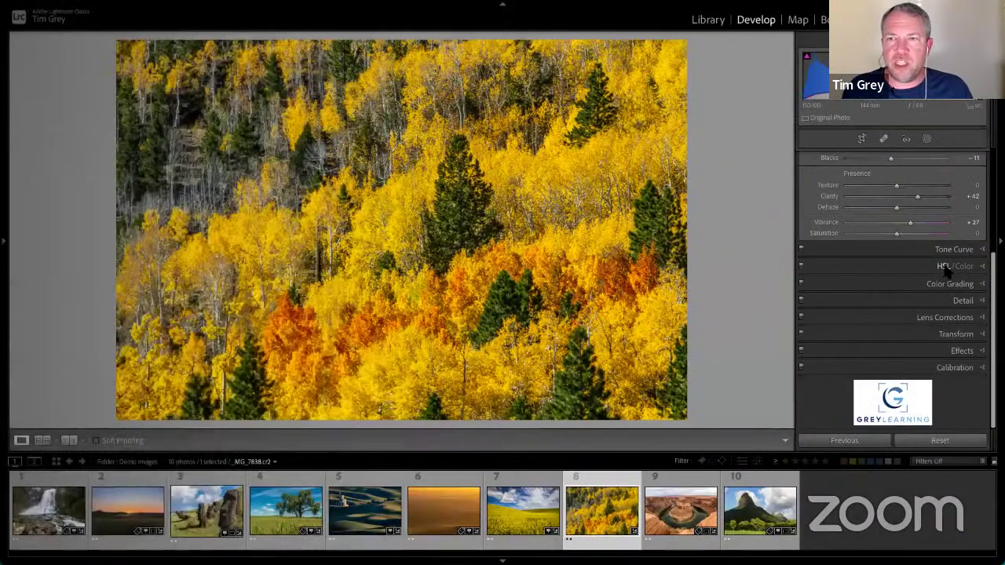
click(945, 267)
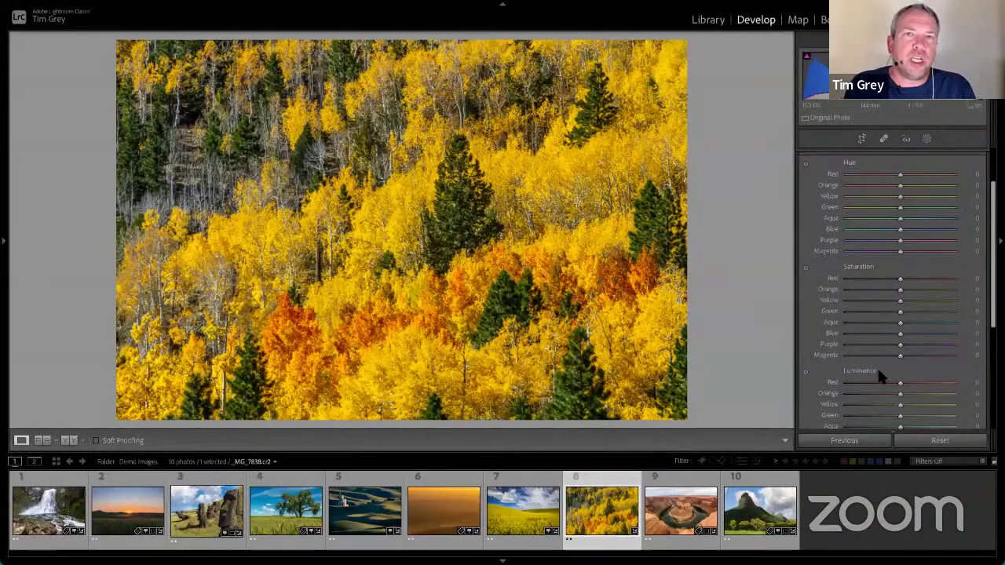
scroll(877, 366, up, 2)
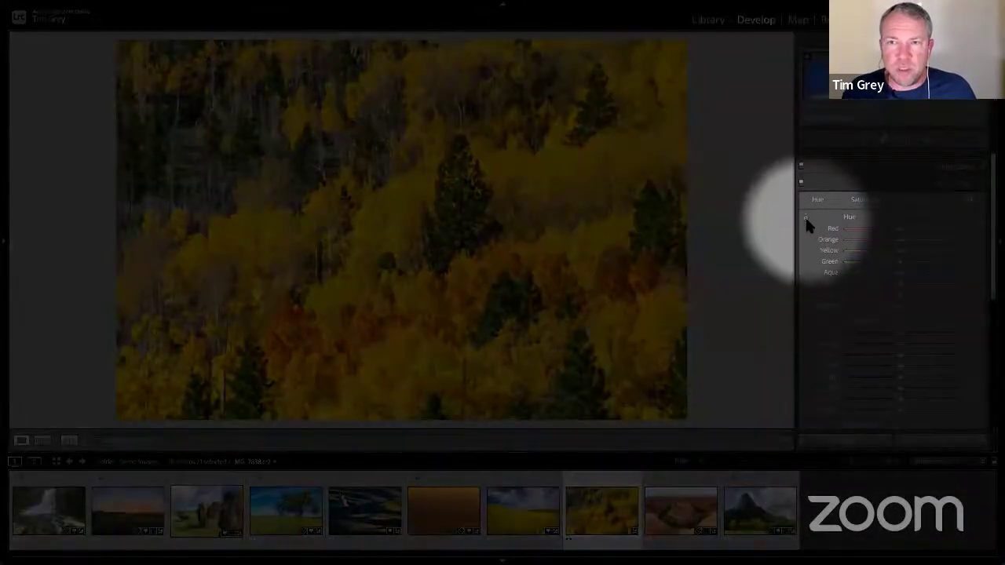
click(805, 220)
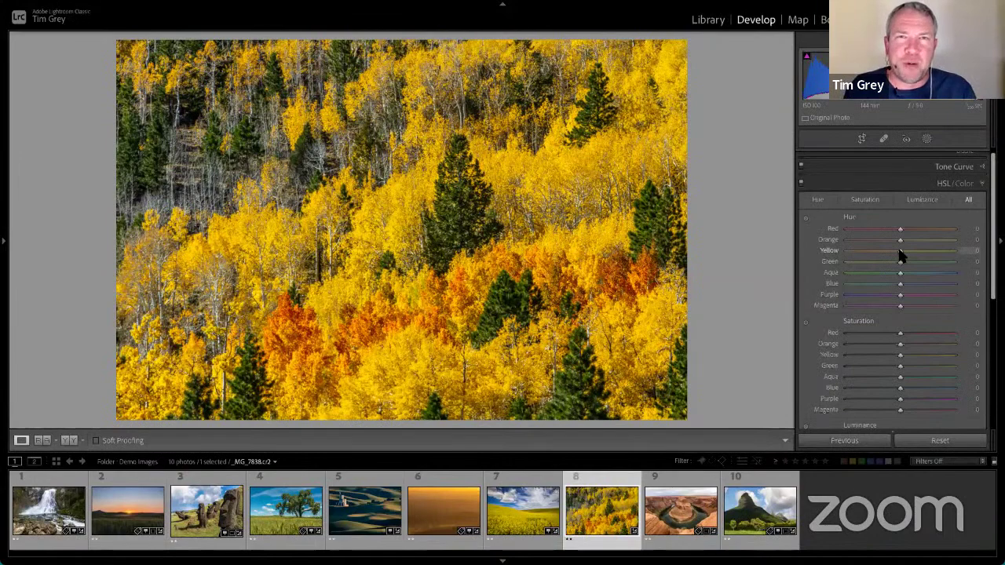
Set the autumn photo's Hue values to Yellow +11, Green +4 and Orange -66.
key(Down)
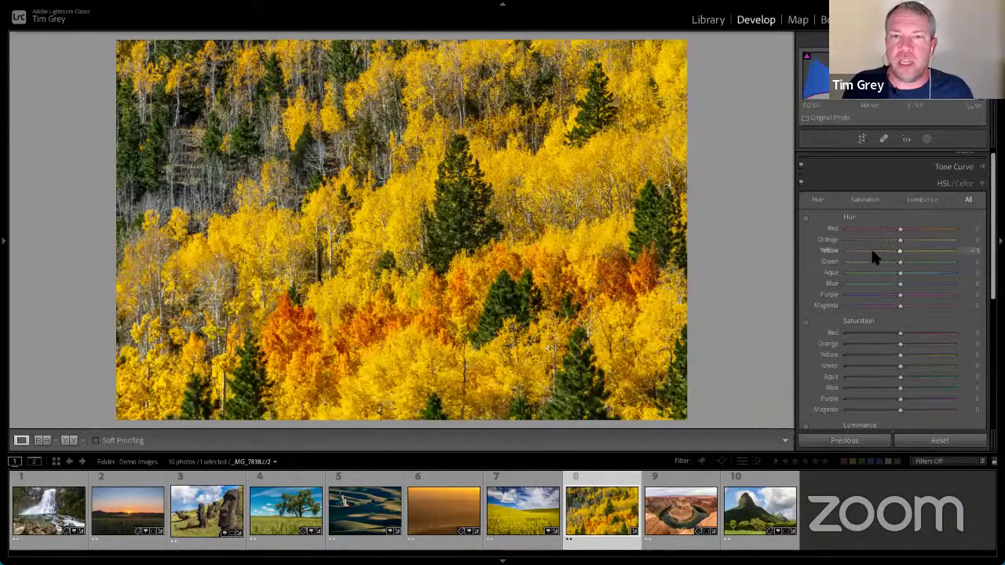
click(867, 250)
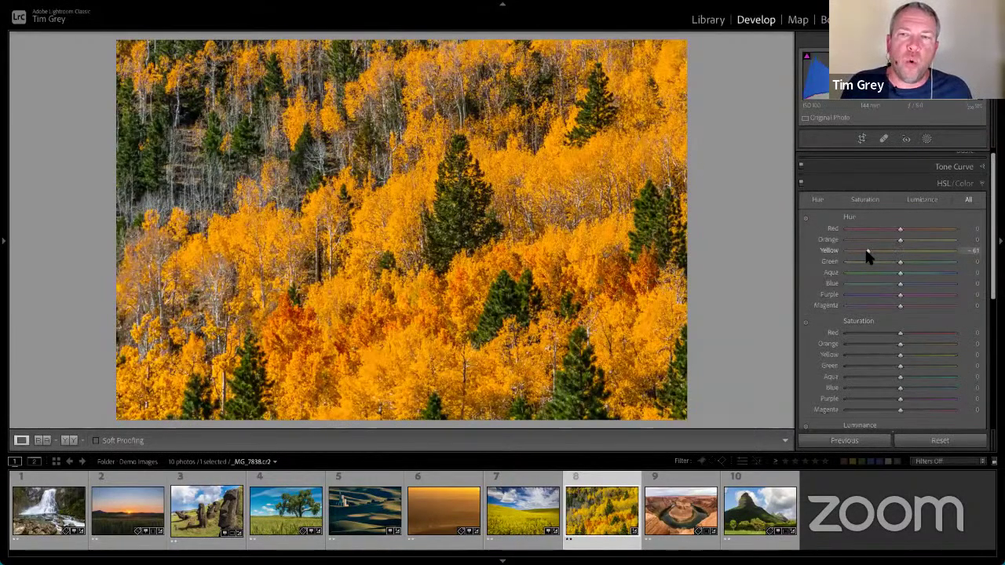
drag(871, 251, 891, 254)
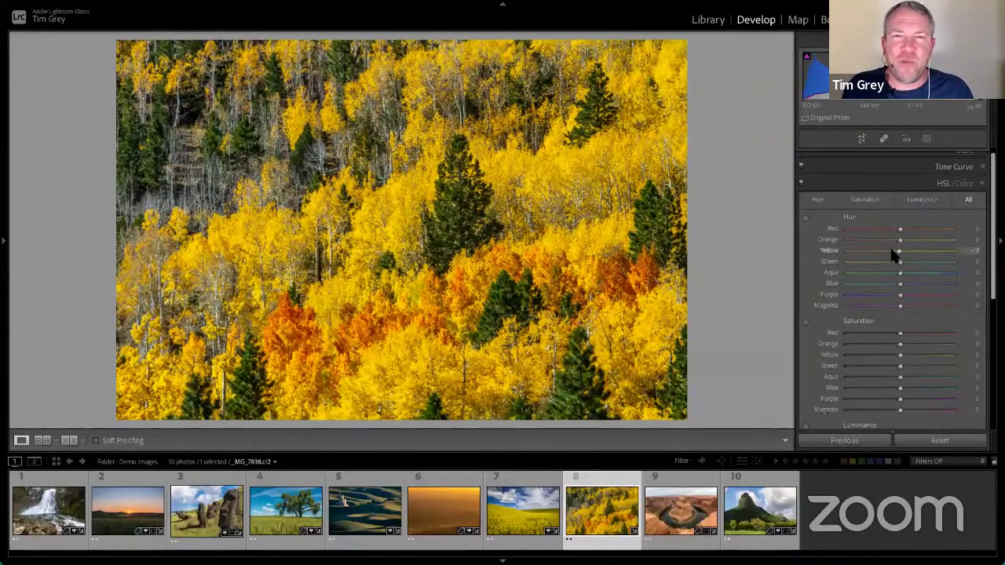
click(903, 250)
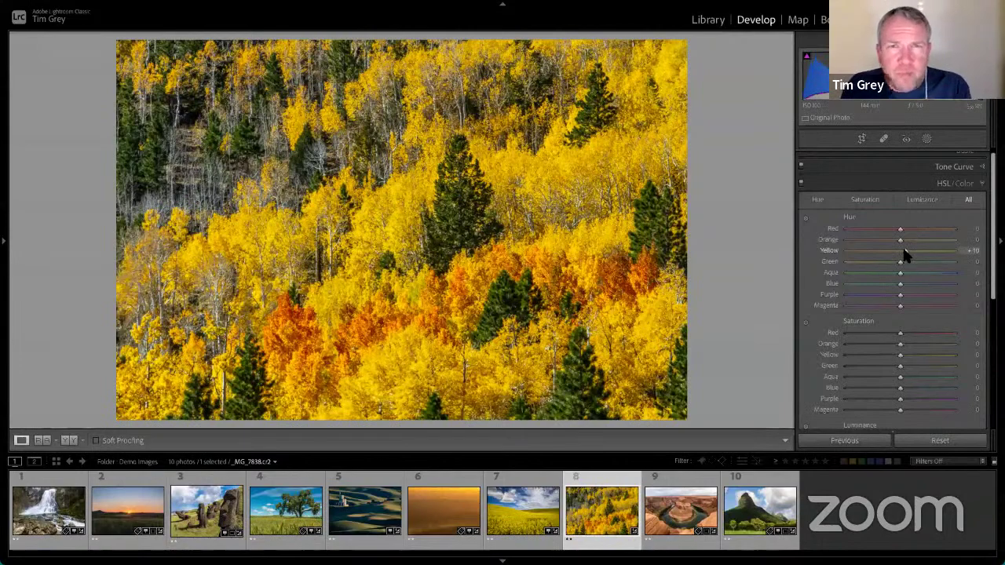
mouse_move(904, 251)
mouse_down()
mouse_move(911, 263)
mouse_move(894, 263)
mouse_up()
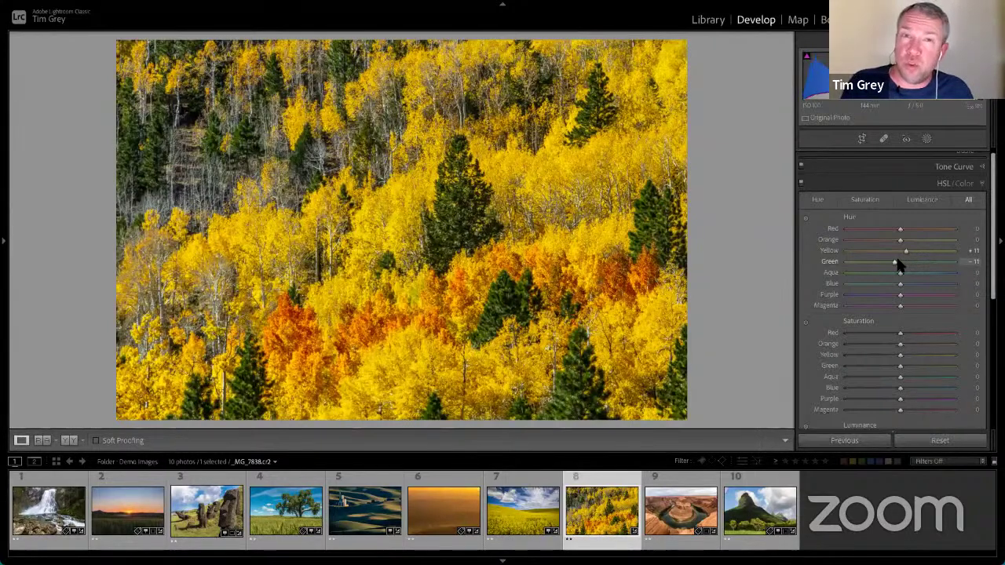
drag(898, 265, 902, 265)
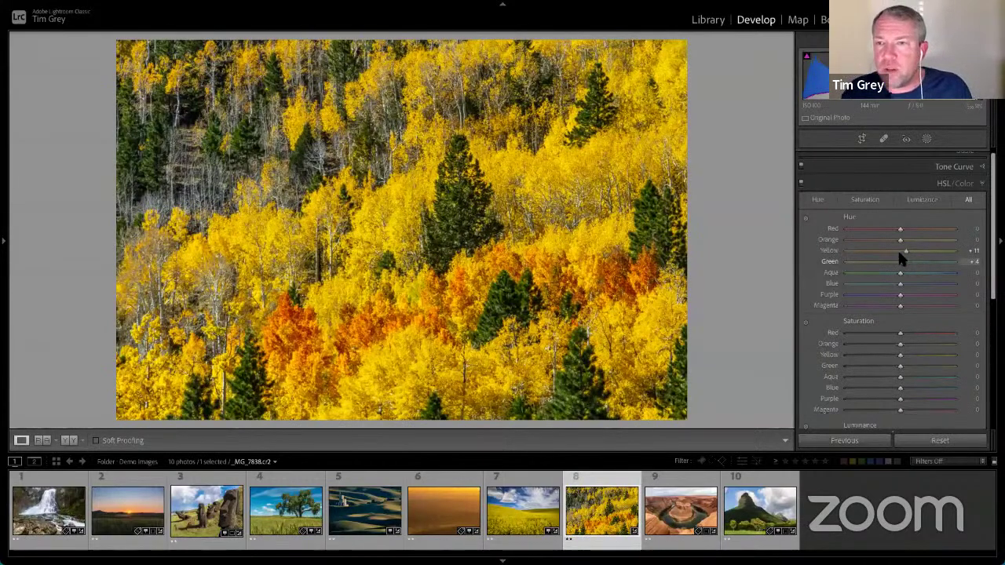
drag(900, 240, 856, 240)
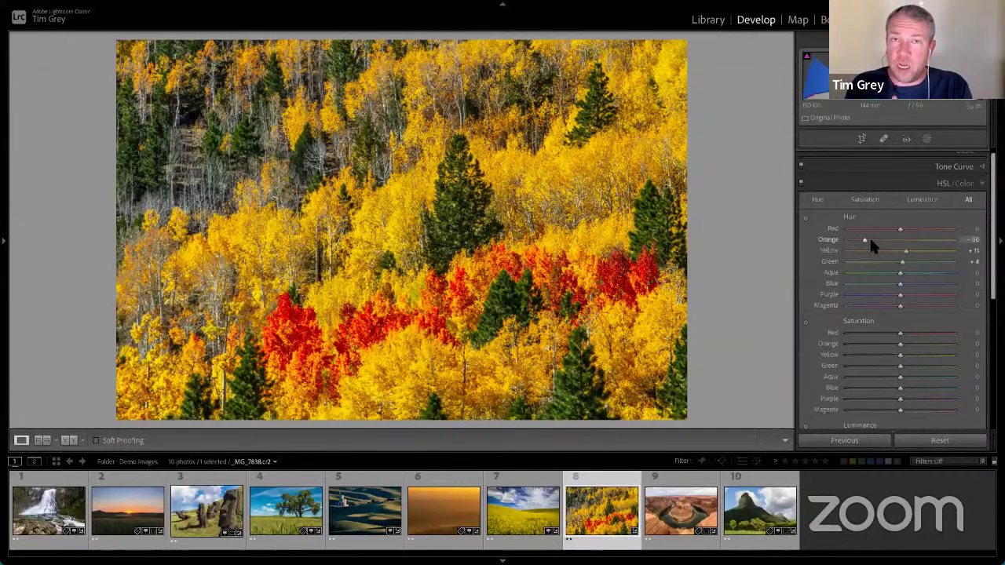
Set the autumn photo's Saturation values to Red -26, Orange -18, Yellow +5 and Green +33.
scroll(872, 251, down, 1)
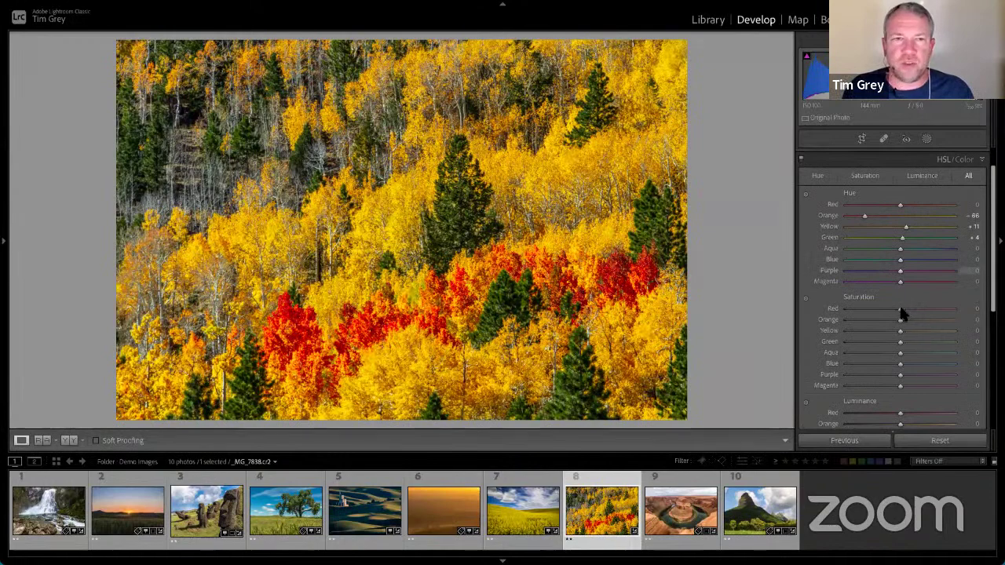
mouse_move(900, 309)
mouse_down()
mouse_move(873, 320)
mouse_move(887, 310)
mouse_move(891, 321)
mouse_up()
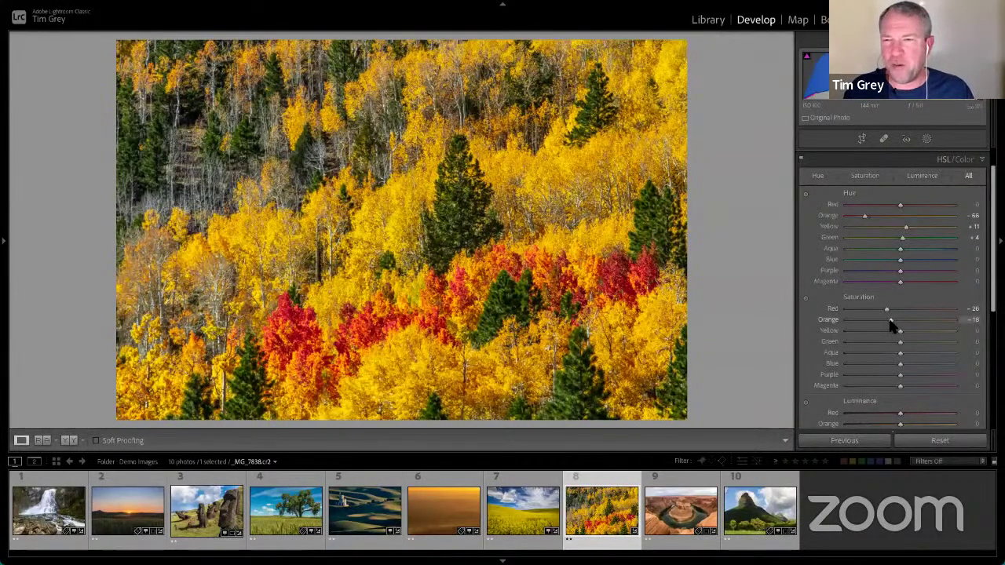
mouse_move(900, 334)
mouse_down()
mouse_move(923, 335)
mouse_move(913, 337)
mouse_up()
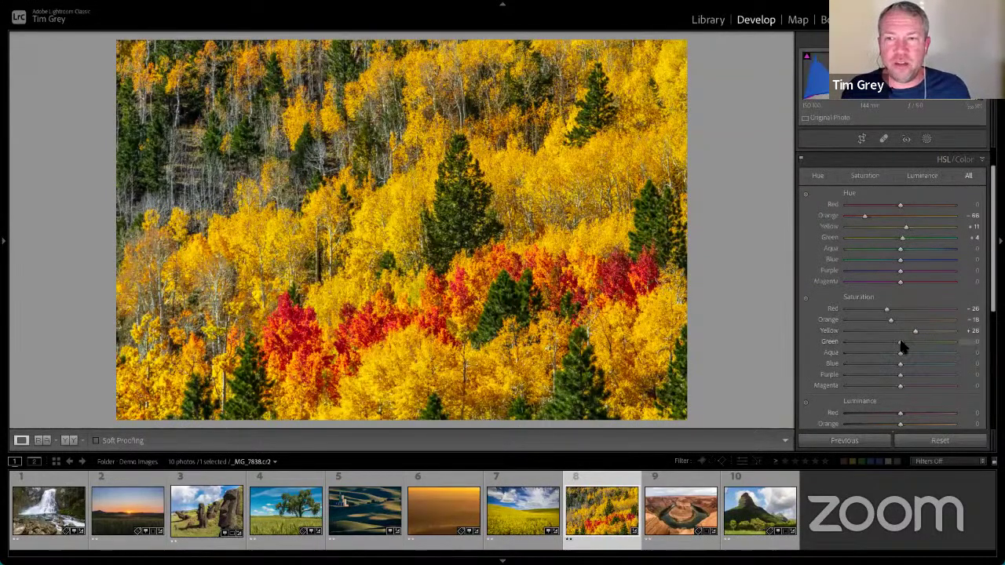
click(918, 342)
click(904, 331)
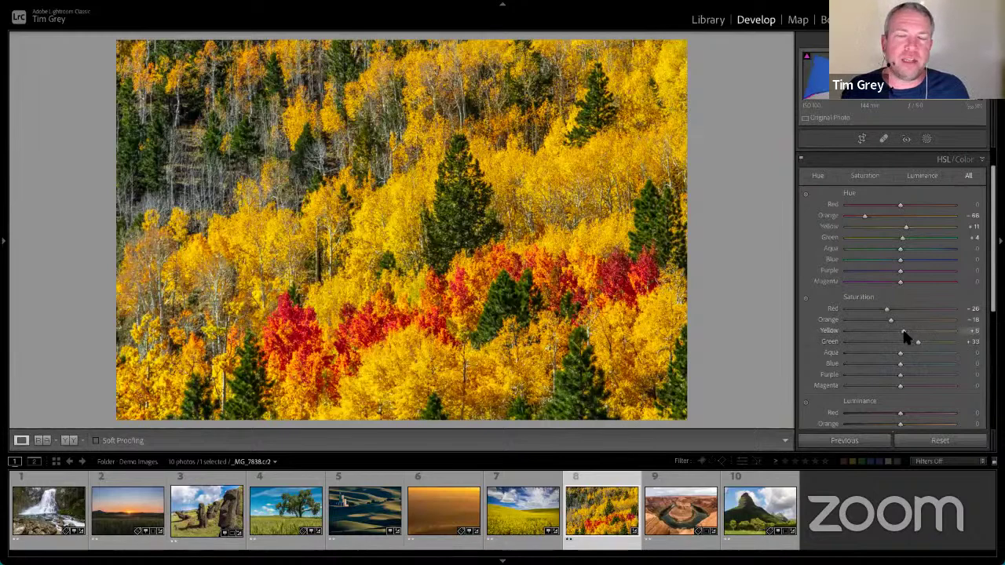
drag(906, 336, 904, 336)
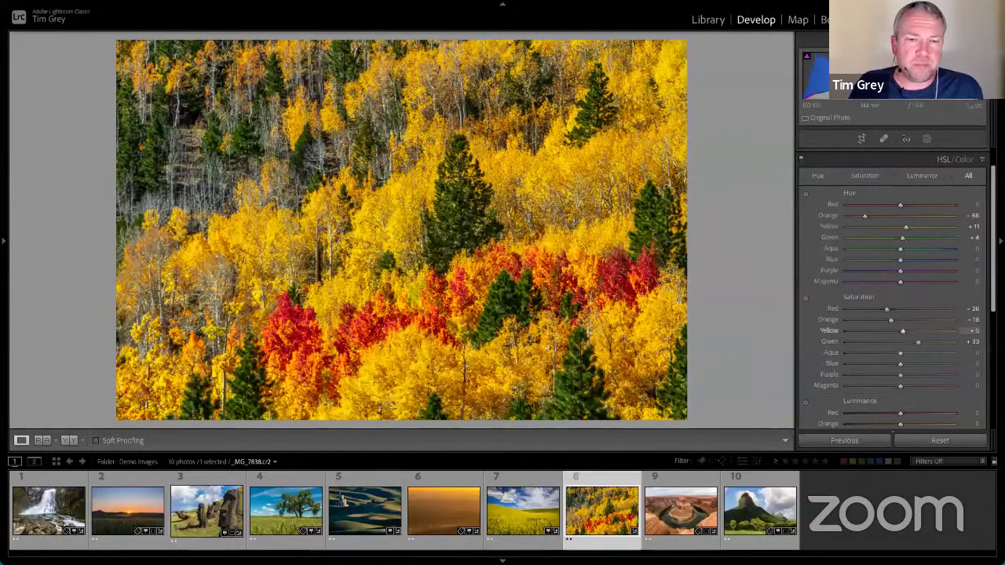
Open the river canyon photo _MG_4785.cr2 and expand its Basic adjustments.
click(673, 505)
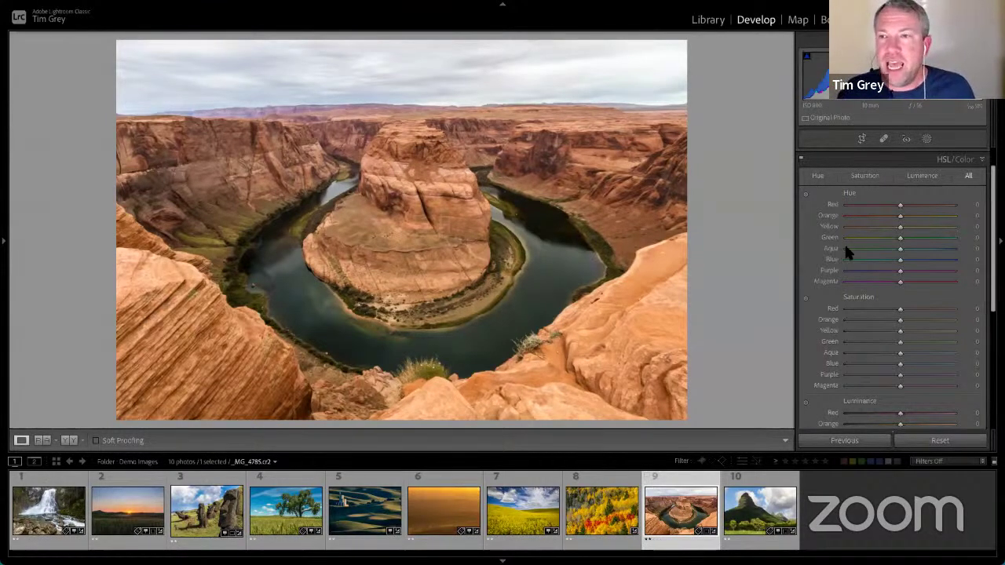
scroll(864, 224, up, 2)
click(964, 157)
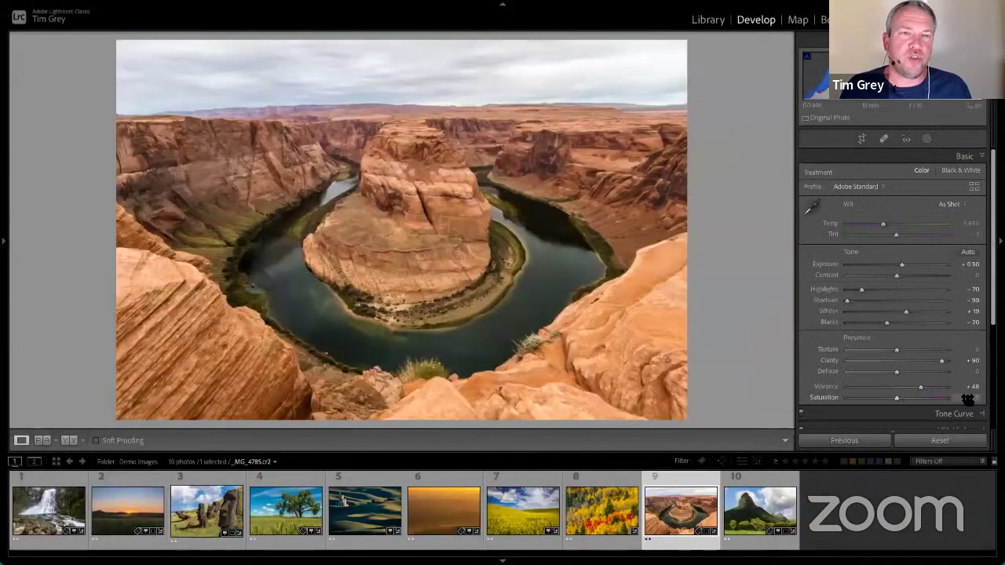
Try a Saturation of +100 on the canyon photo and reset it to 0.
drag(966, 401, 969, 399)
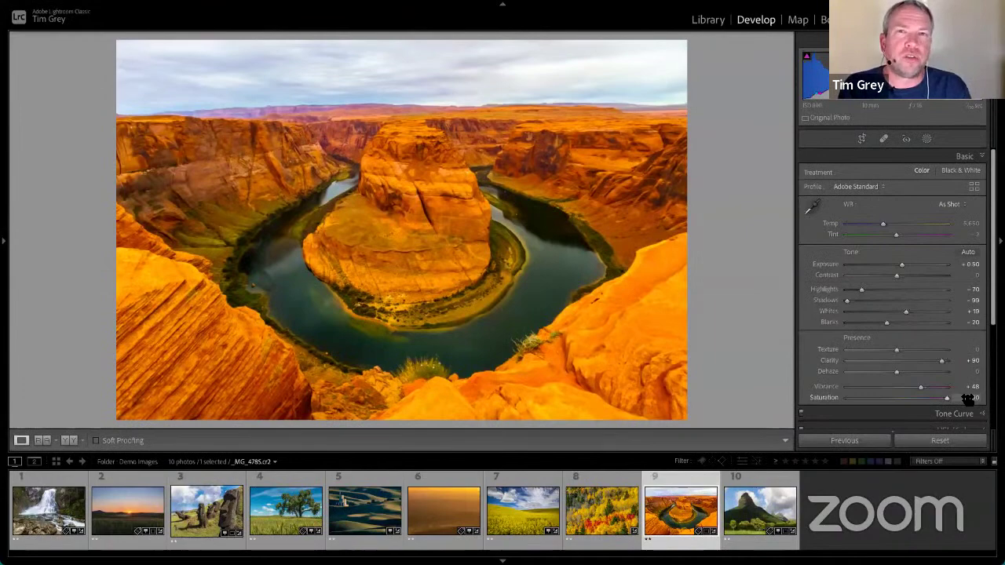
scroll(846, 372, up, 1)
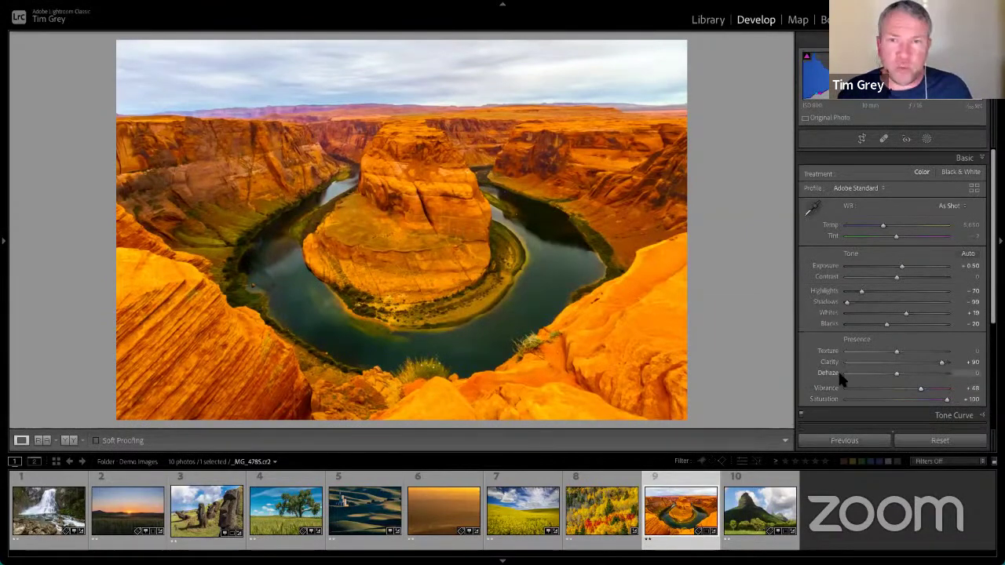
key(ctrl+alt+s)
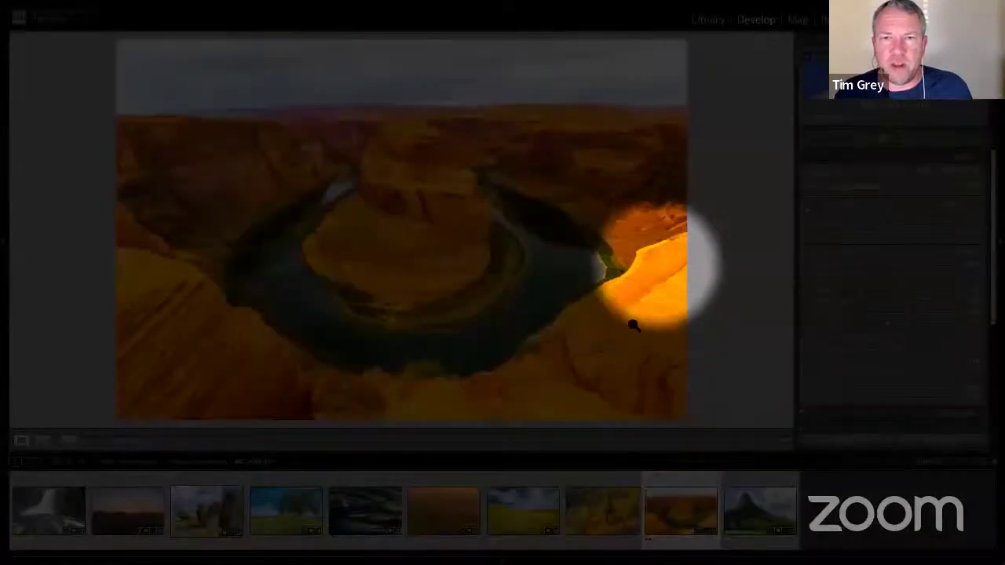
key(ctrl+alt+s)
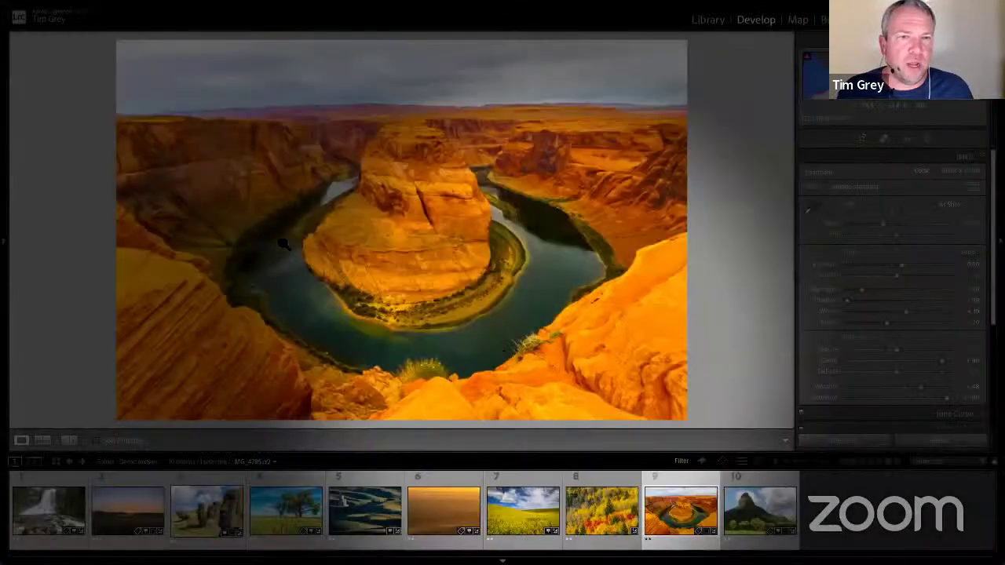
key(ctrl+alt+s)
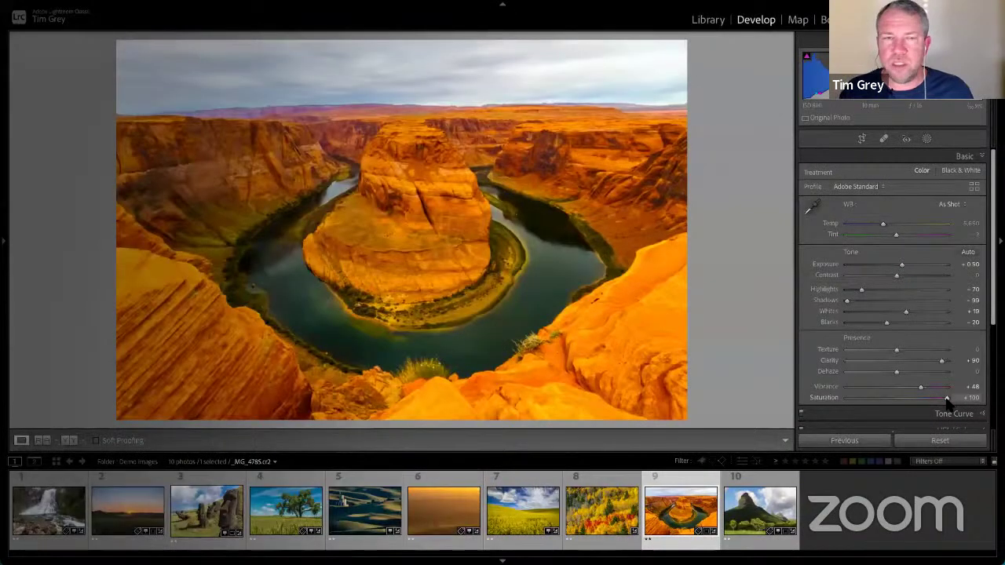
double_click(947, 400)
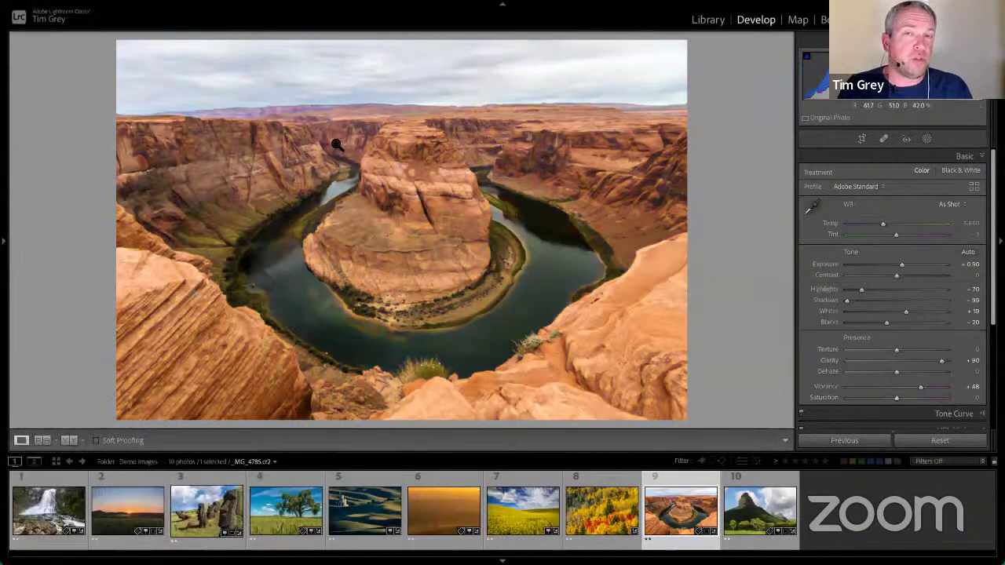
Examine the color cast of the distant cliffs on the canyon photo's horizon up close.
click(285, 112)
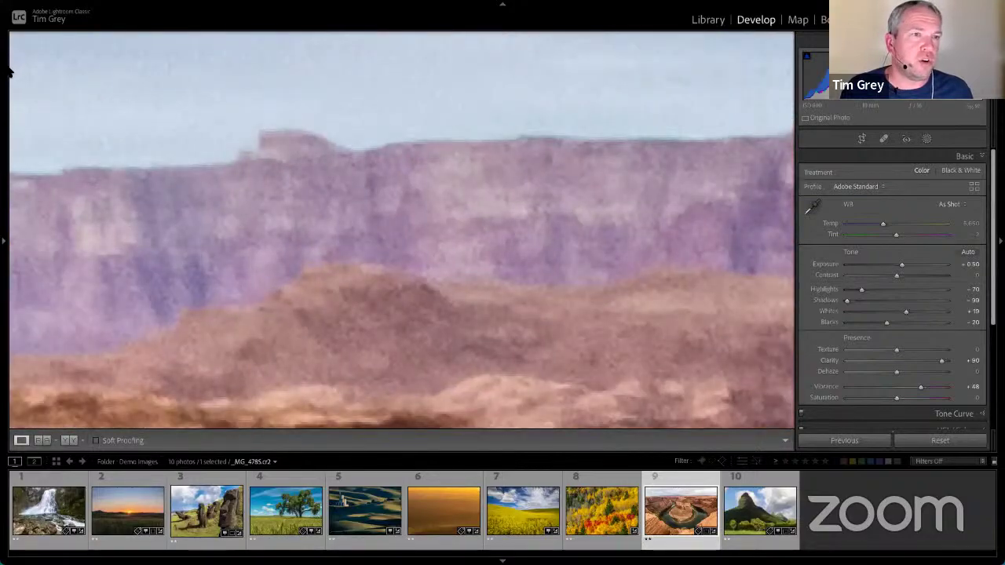
mouse_move(4, 241)
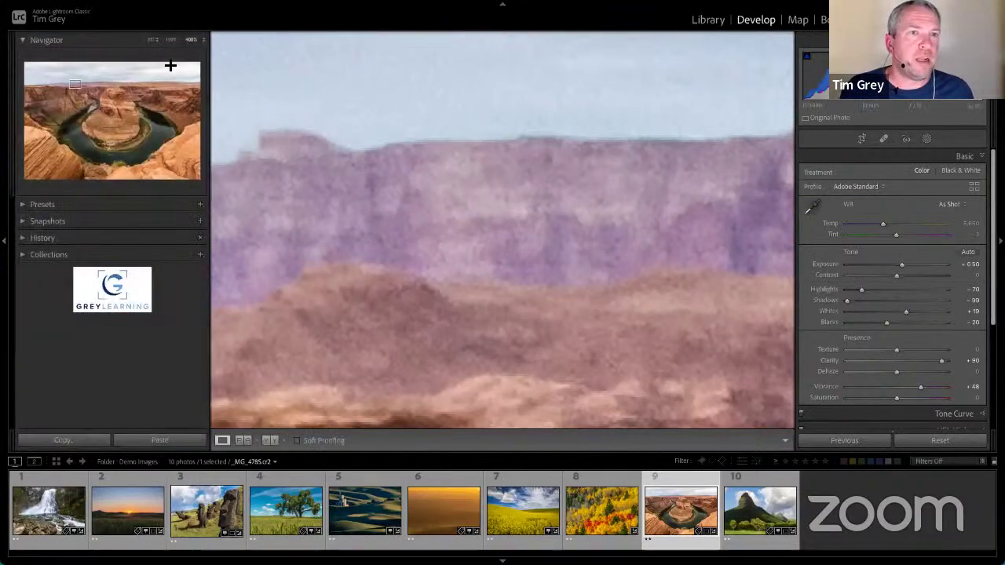
click(171, 39)
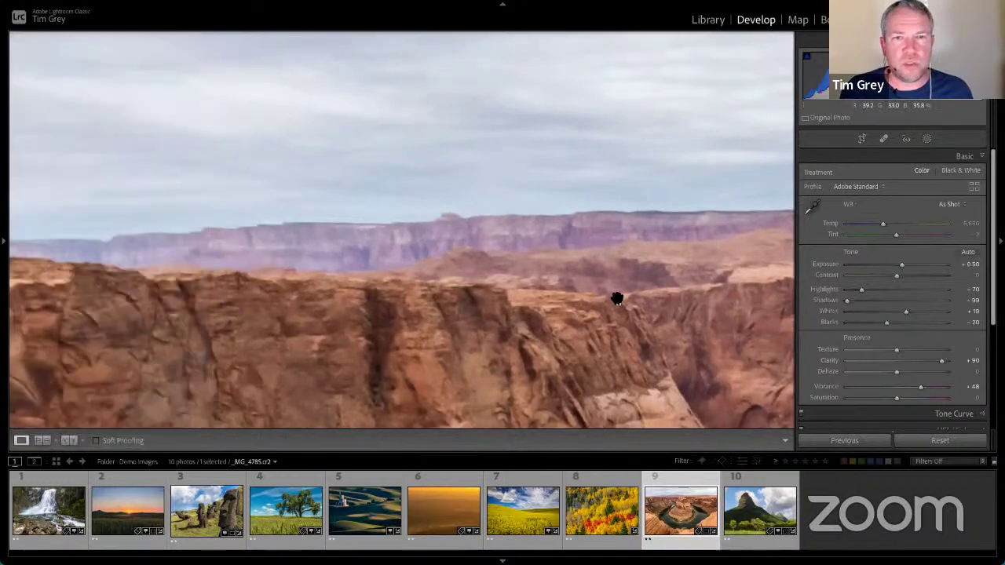
key(ctrl)
key(ctrl)
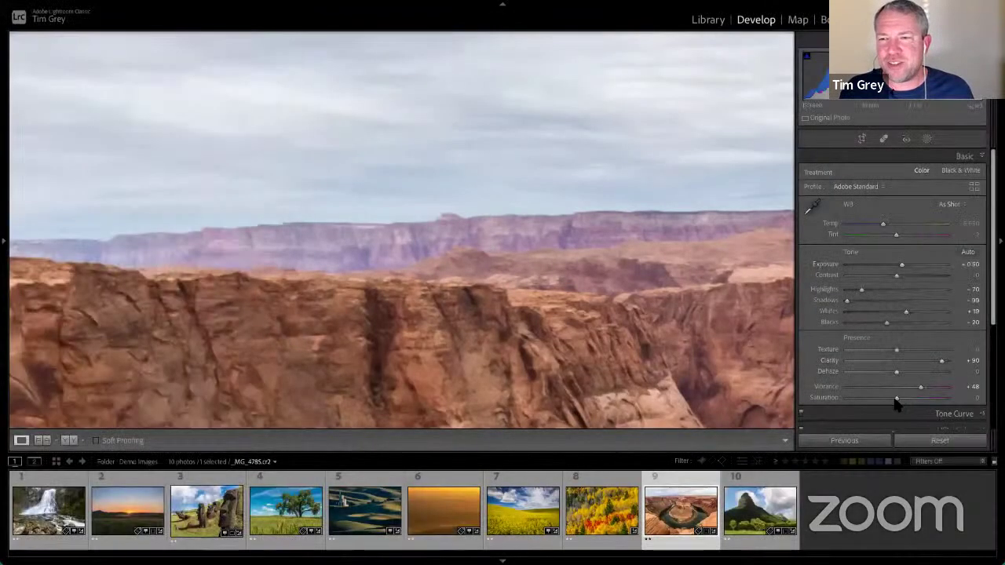
mouse_move(896, 398)
mouse_down()
mouse_move(972, 401)
mouse_move(896, 401)
mouse_up()
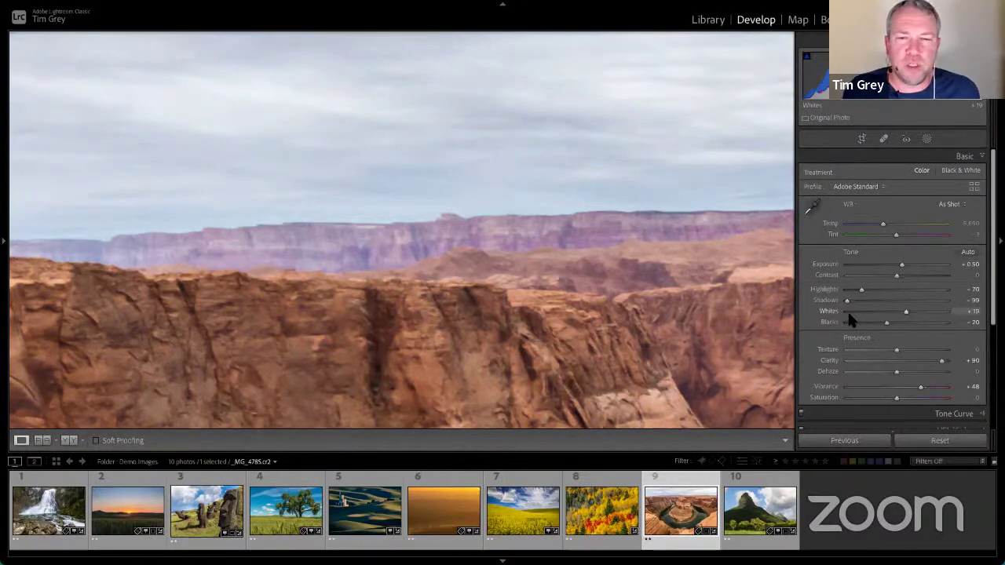
Lower the distant cliffs' HSL Saturation with the targeted adjustment tool to Blue -15 and Purple -83.
key(ctrl+3)
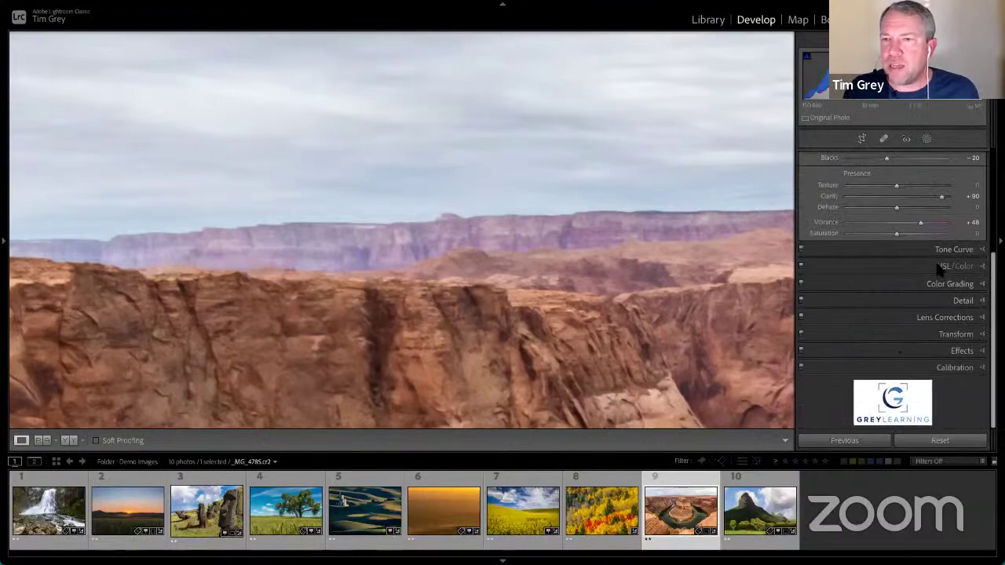
scroll(907, 283, down, 2)
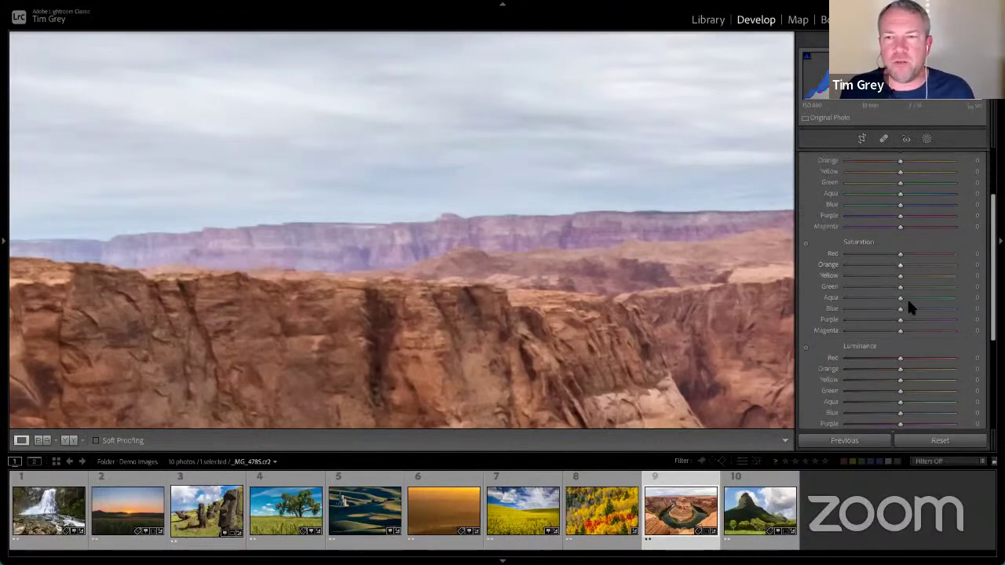
key(ctrl+alt+s)
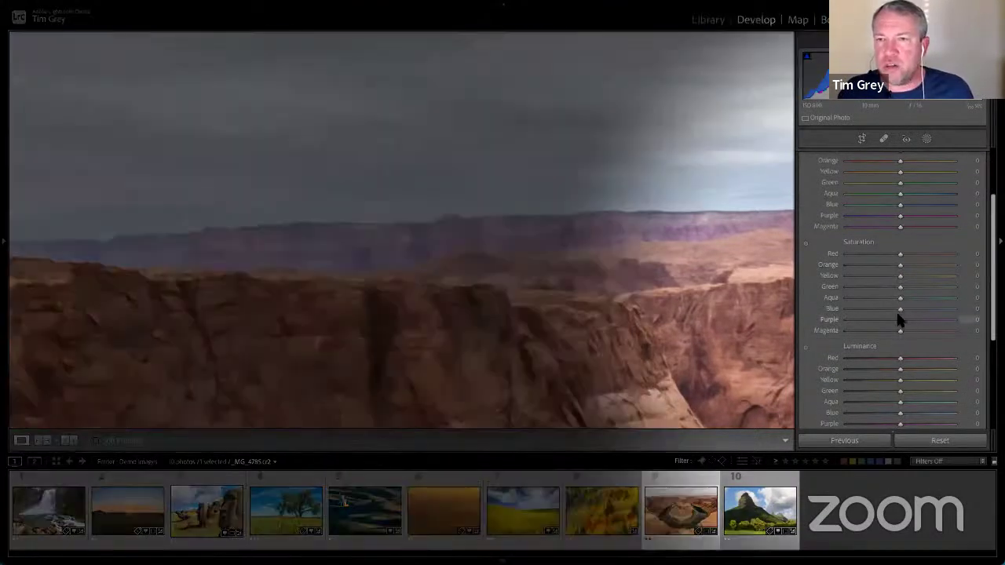
key(ctrl+alt+s)
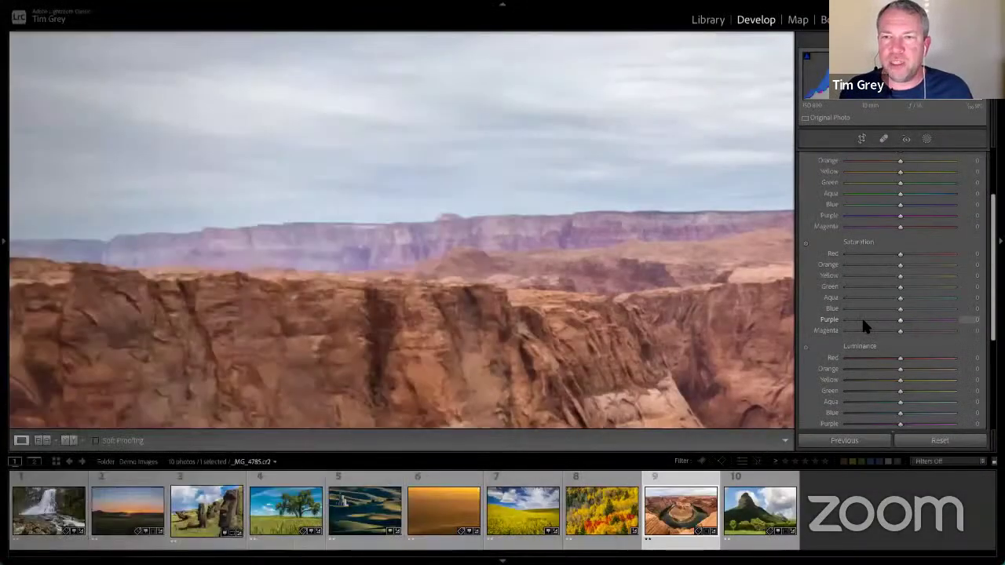
key(ctrl+alt+s)
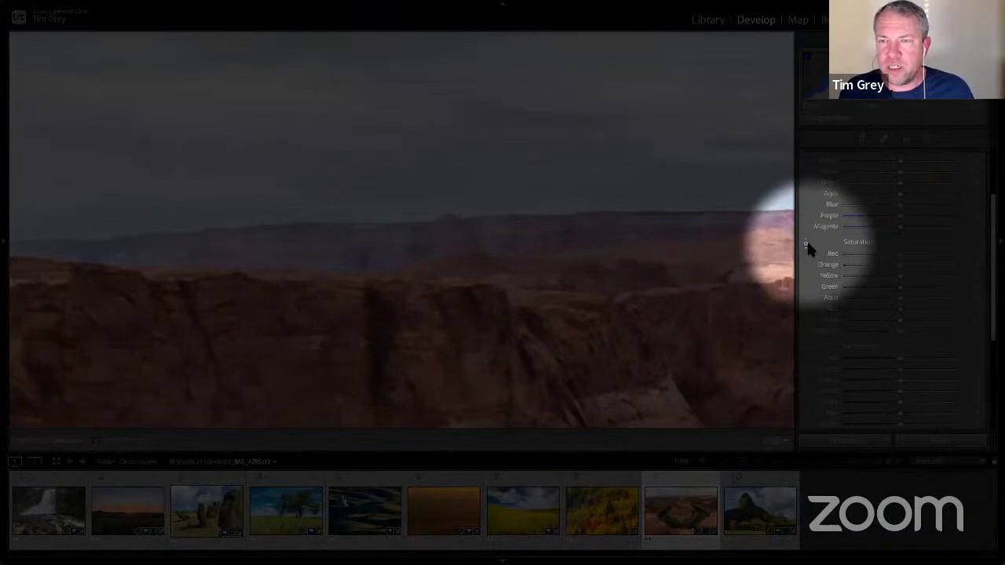
key(ctrl+alt+s)
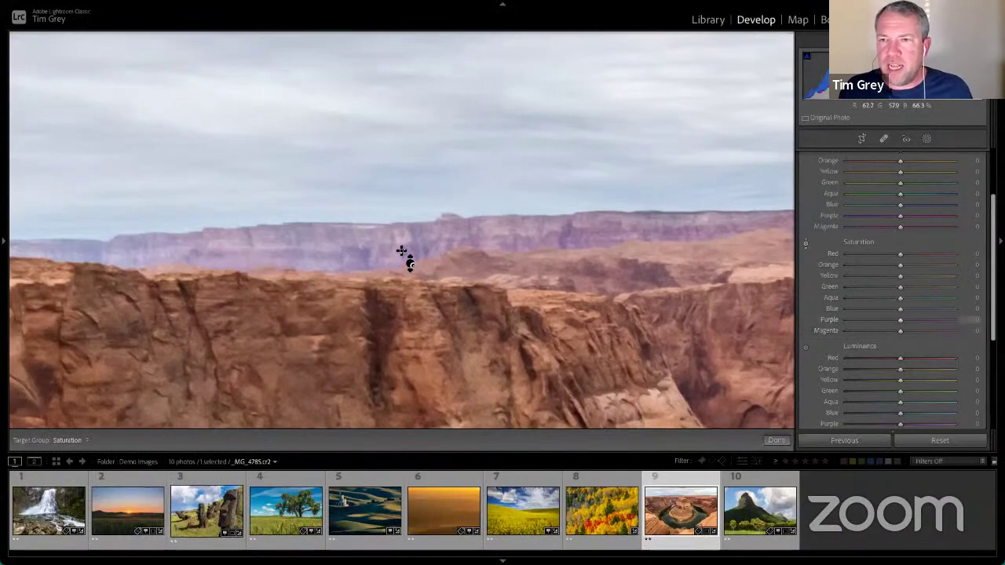
key(ctrl+alt+s)
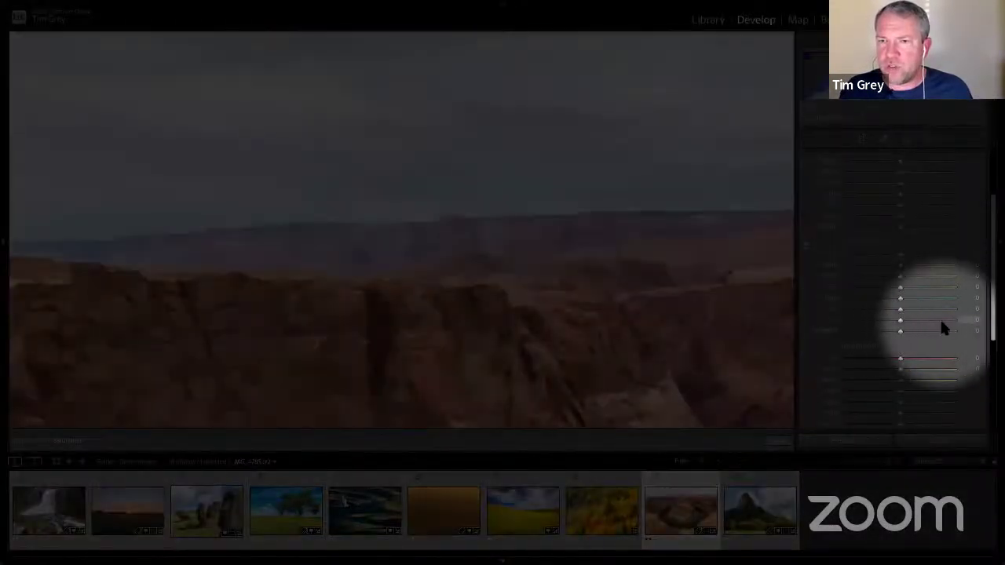
key(ctrl+alt+s)
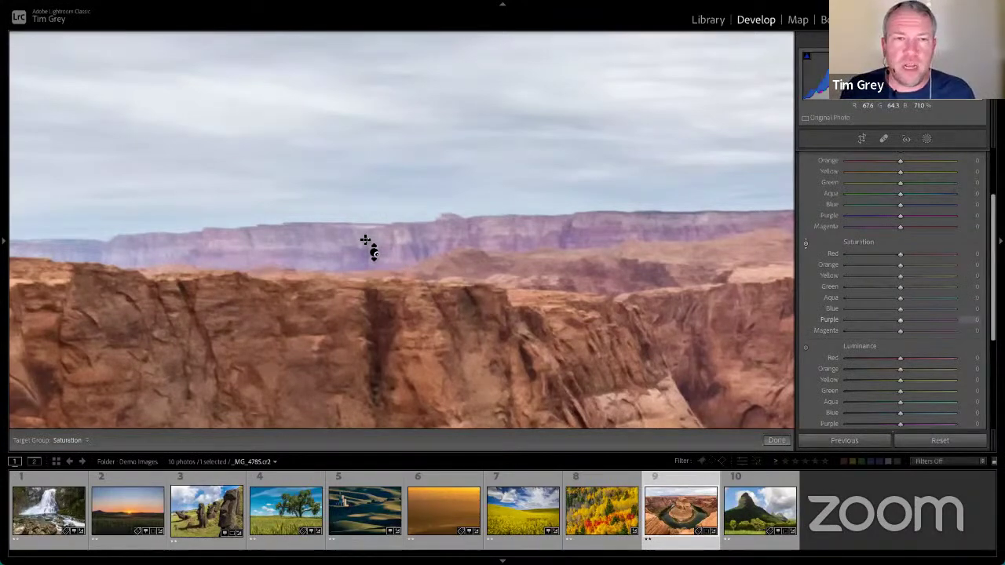
drag(439, 236, 440, 259)
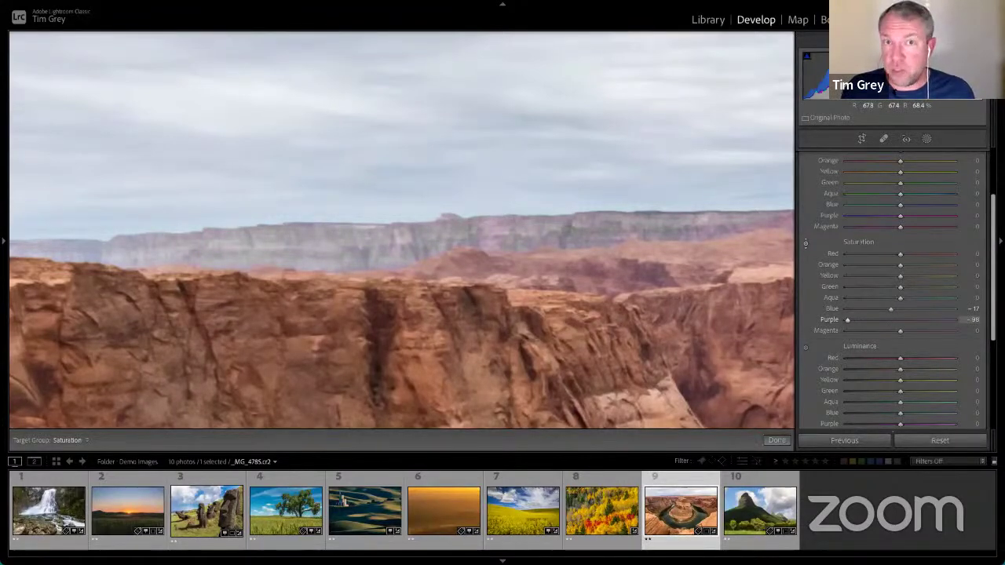
drag(440, 259, 439, 266)
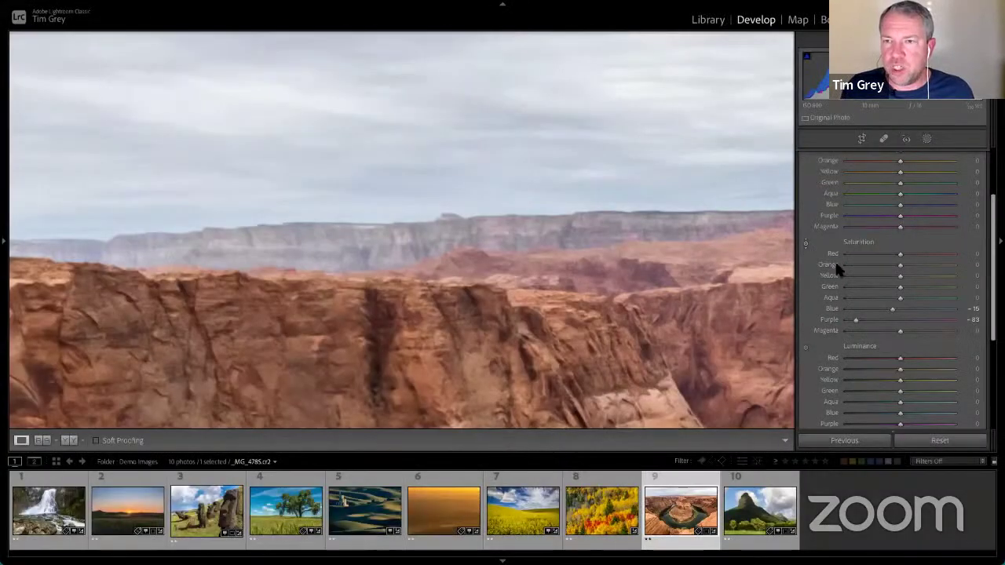
Set the canyon photo's HSL Saturation to Blue -20, Purple -35 and Magenta -17, and view the whole image.
drag(856, 320, 861, 320)
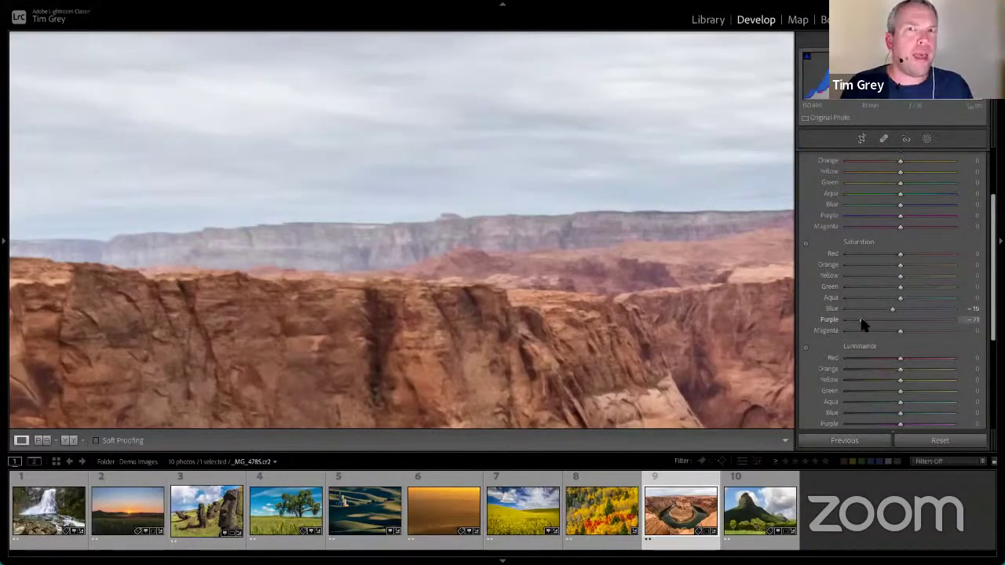
drag(862, 320, 890, 332)
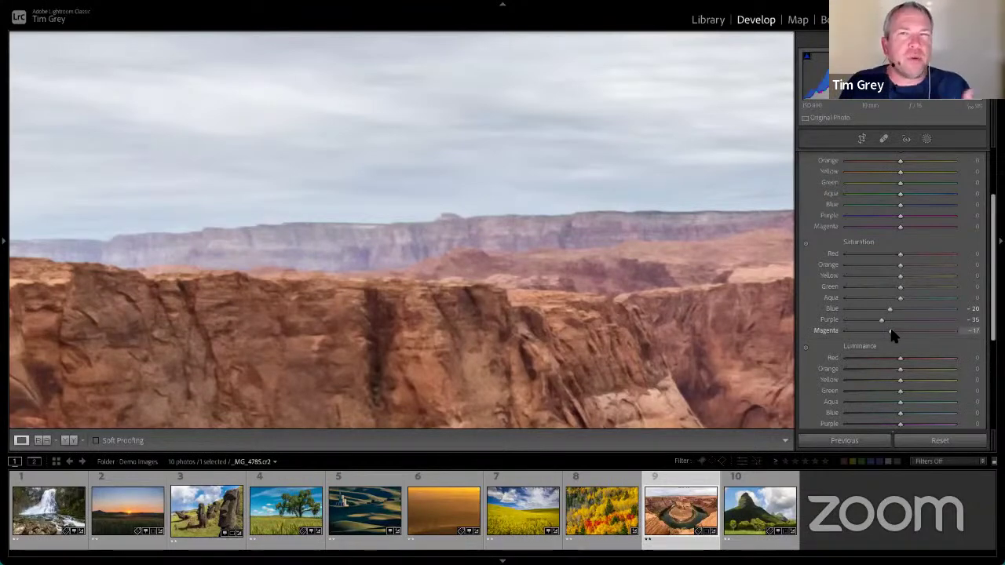
click(689, 275)
click(688, 273)
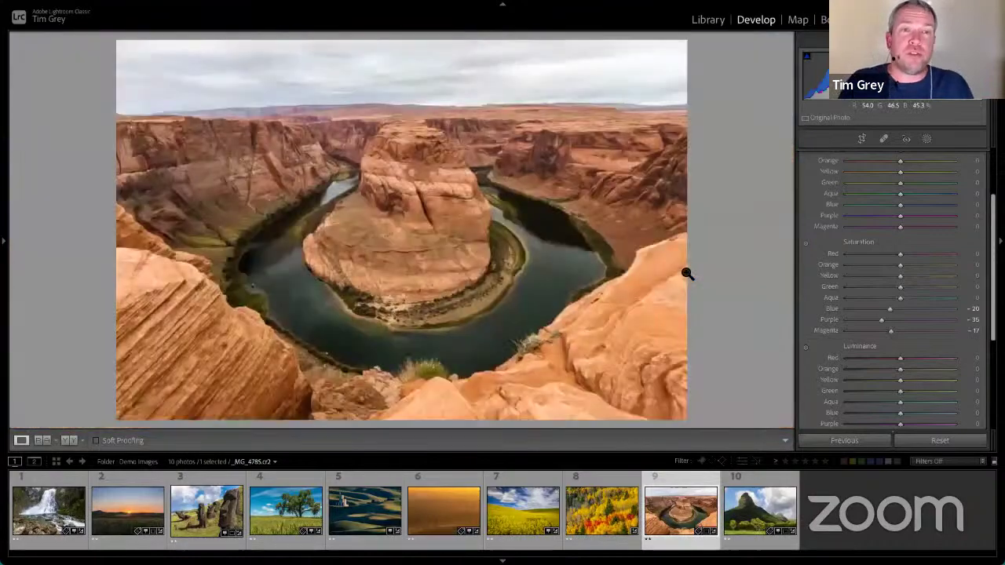
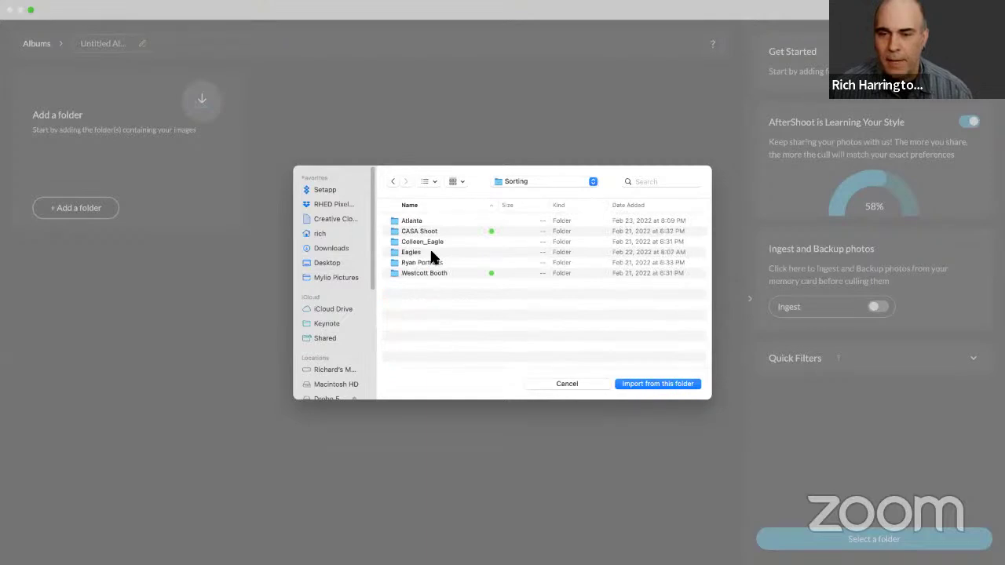
In AfterShoot, import the Eagles folder from Sorting into the album and open the culling preferences.
click(422, 252)
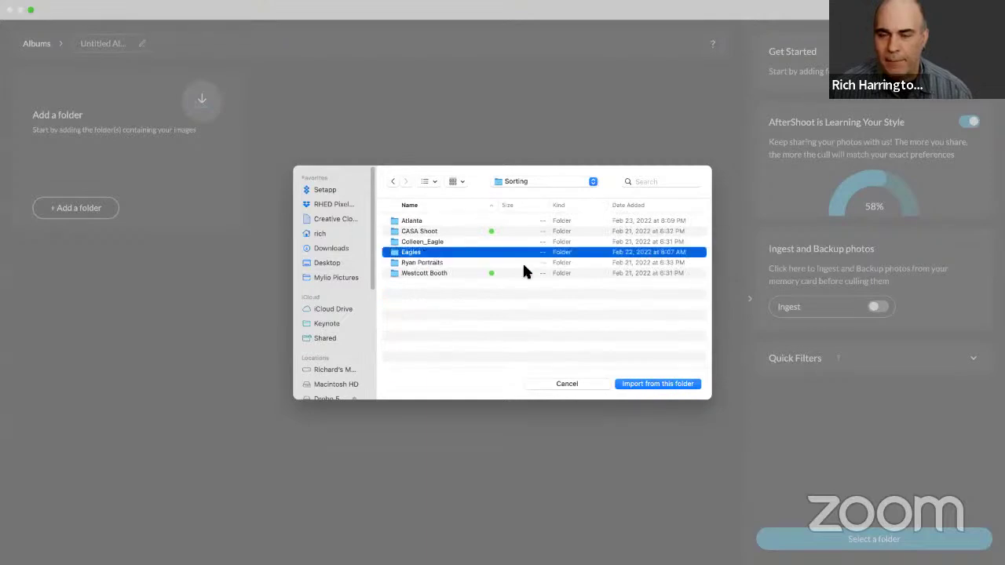
click(648, 384)
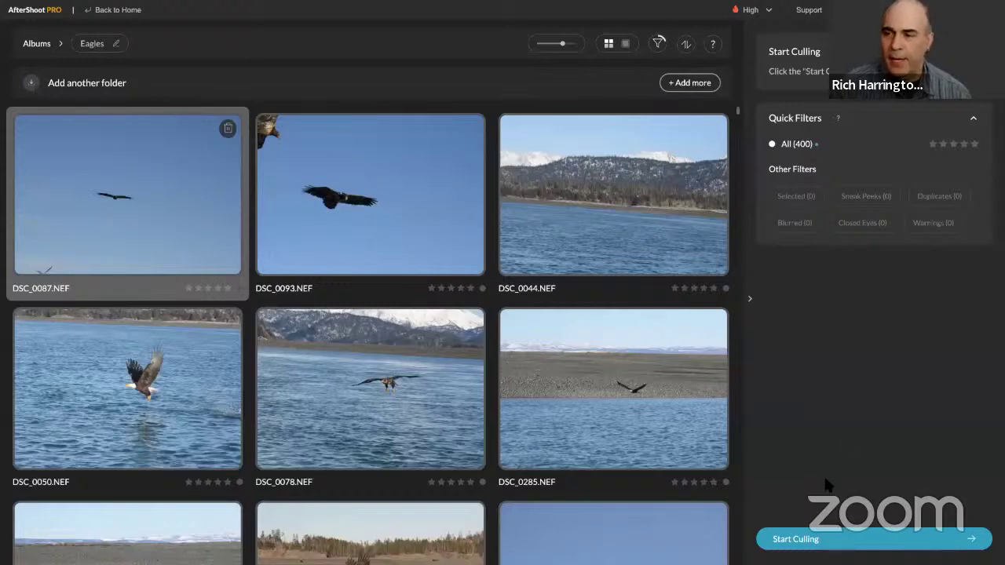
click(811, 540)
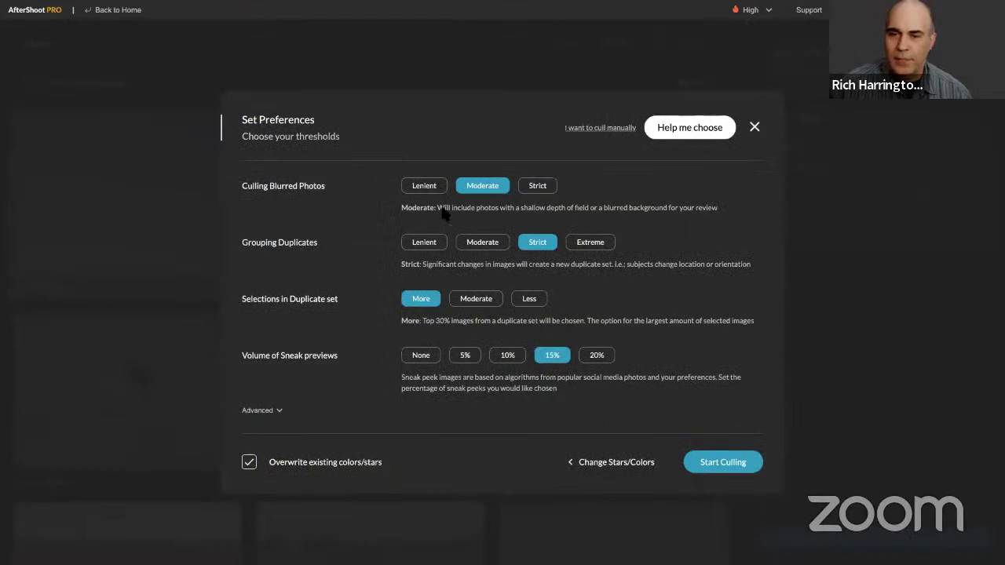
Compare the example previews for culling blurred photos and grouping duplicates, and set Grouping Duplicates to Extreme.
mouse_move(428, 193)
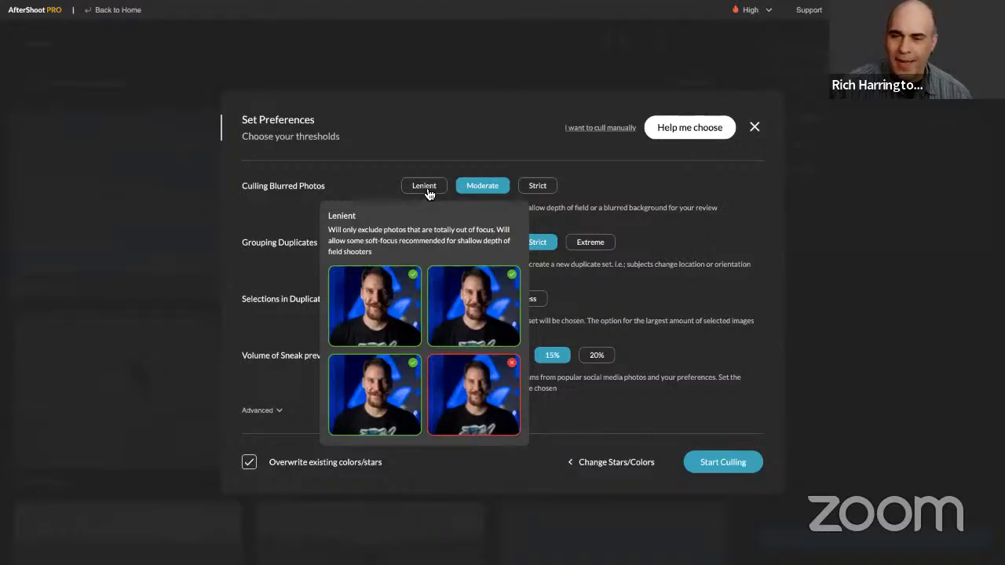
mouse_move(483, 196)
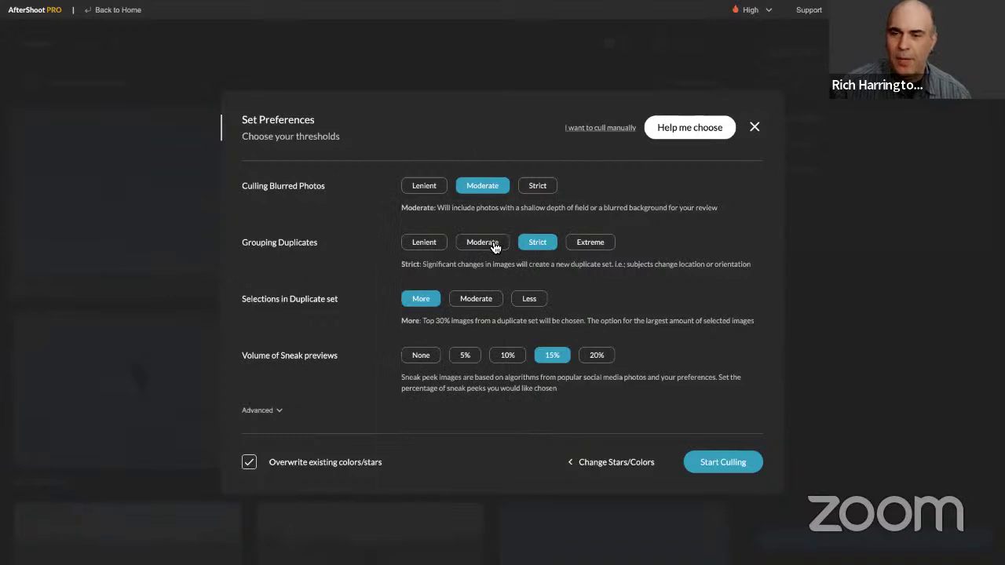
mouse_move(441, 247)
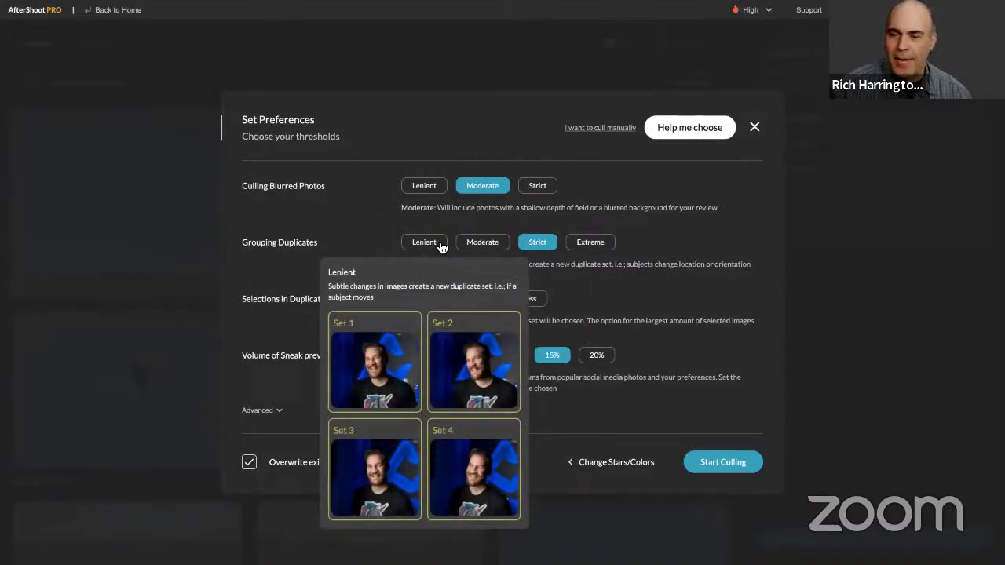
mouse_move(483, 248)
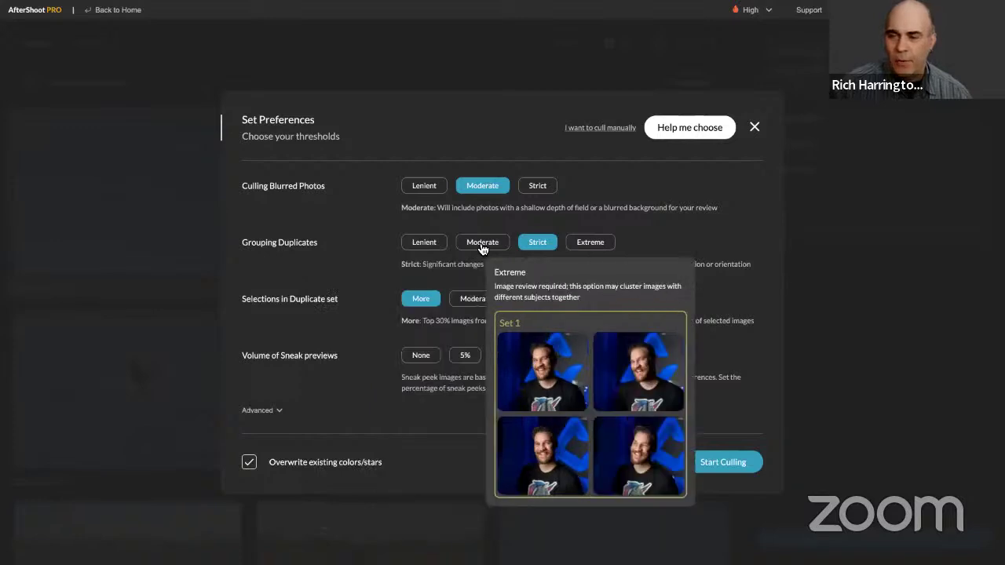
click(579, 247)
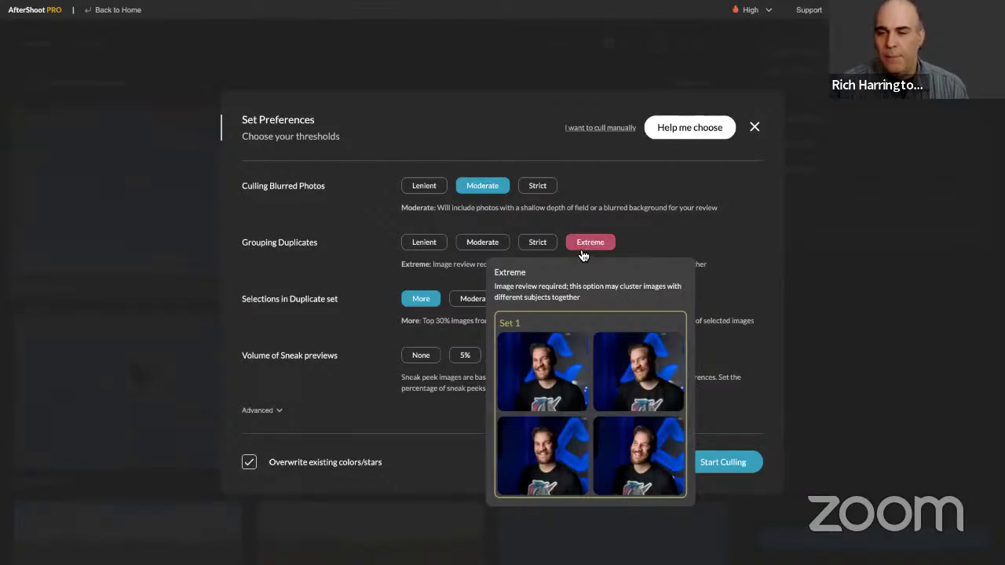
Compare the example previews for the duplicate grouping levels, and turn off Closed Eye detection in the advanced filters.
mouse_move(548, 251)
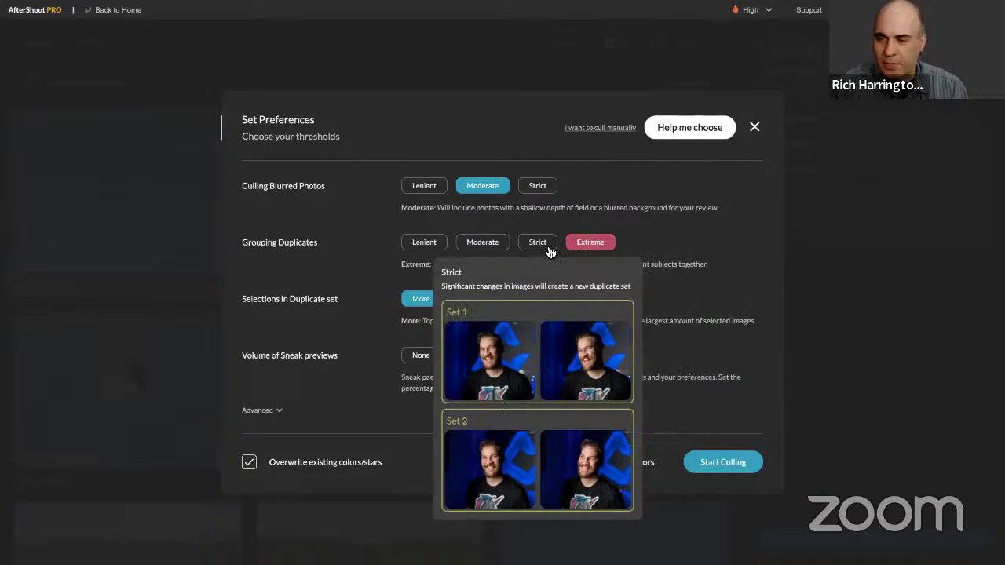
mouse_move(493, 250)
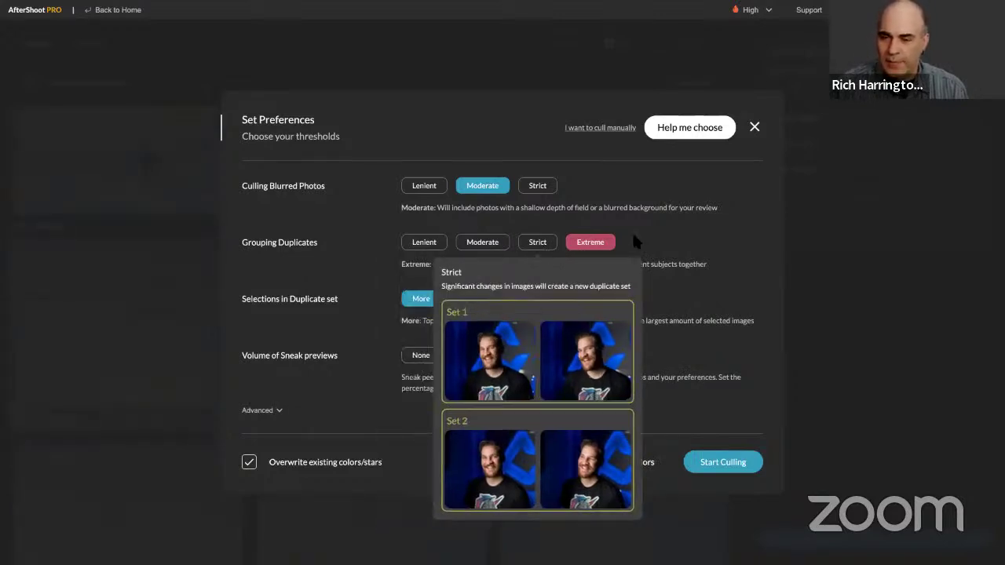
mouse_move(454, 306)
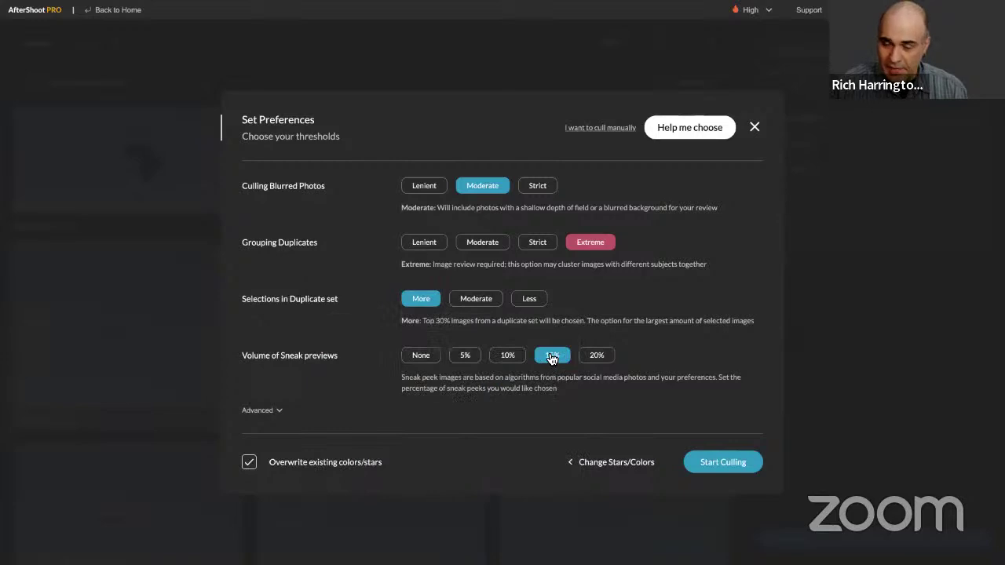
click(277, 412)
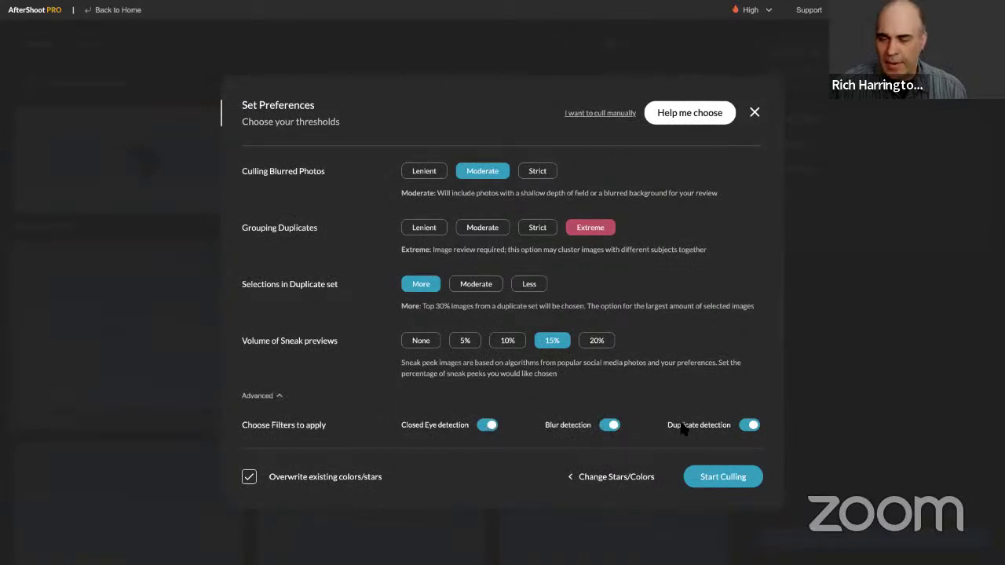
click(493, 428)
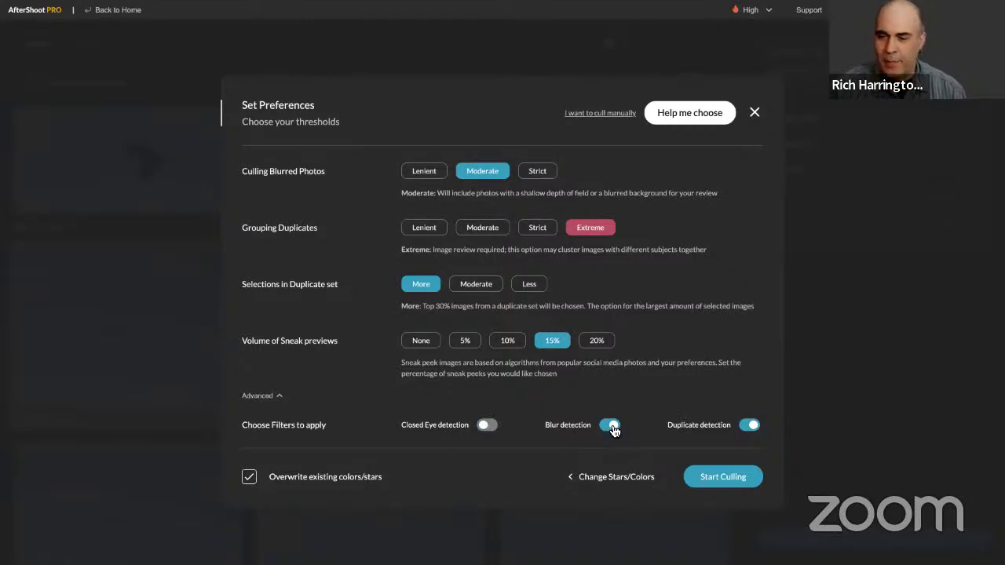
Review the color label and star rating assignments for each culling category, and start culling the Eagles album.
click(614, 478)
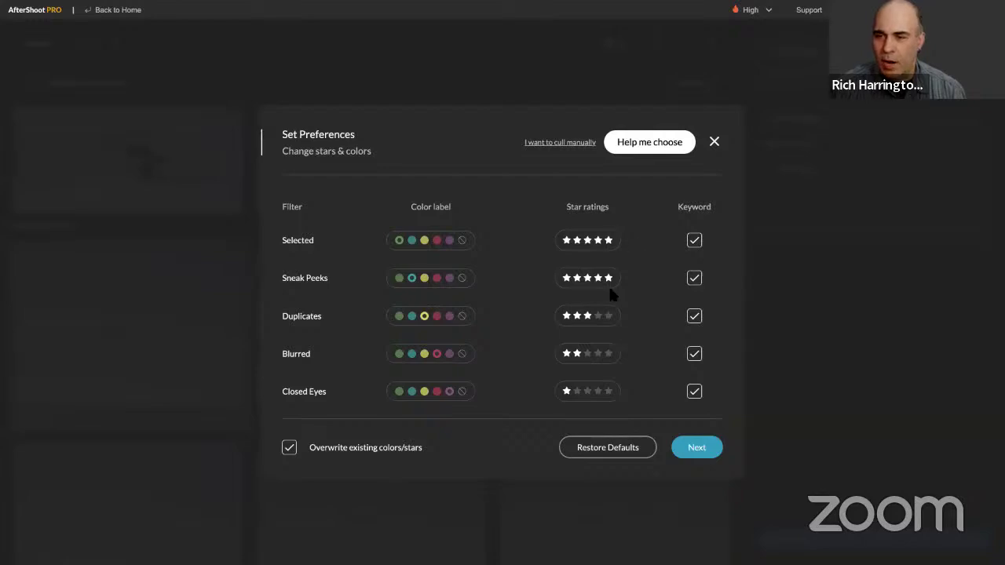
click(697, 449)
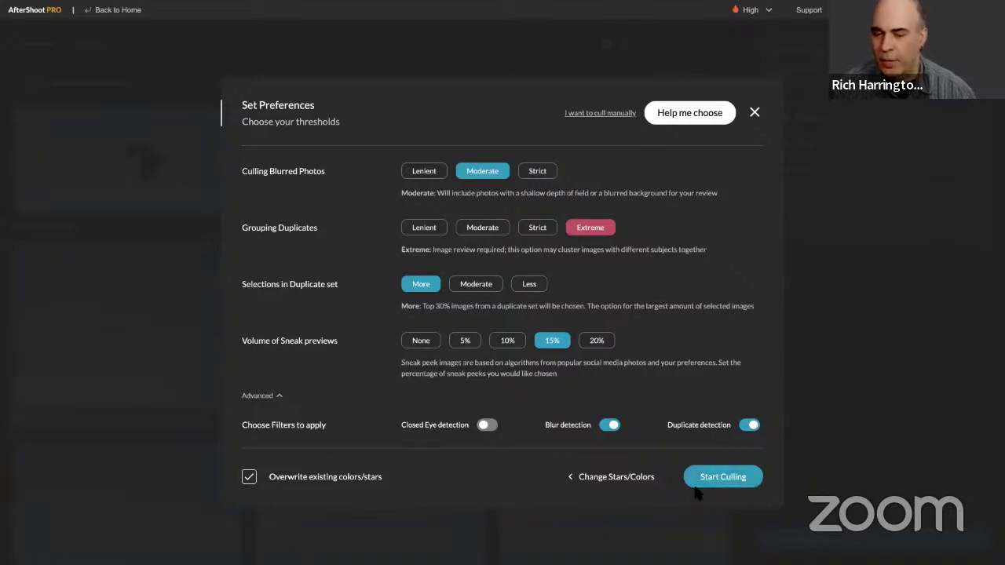
click(744, 492)
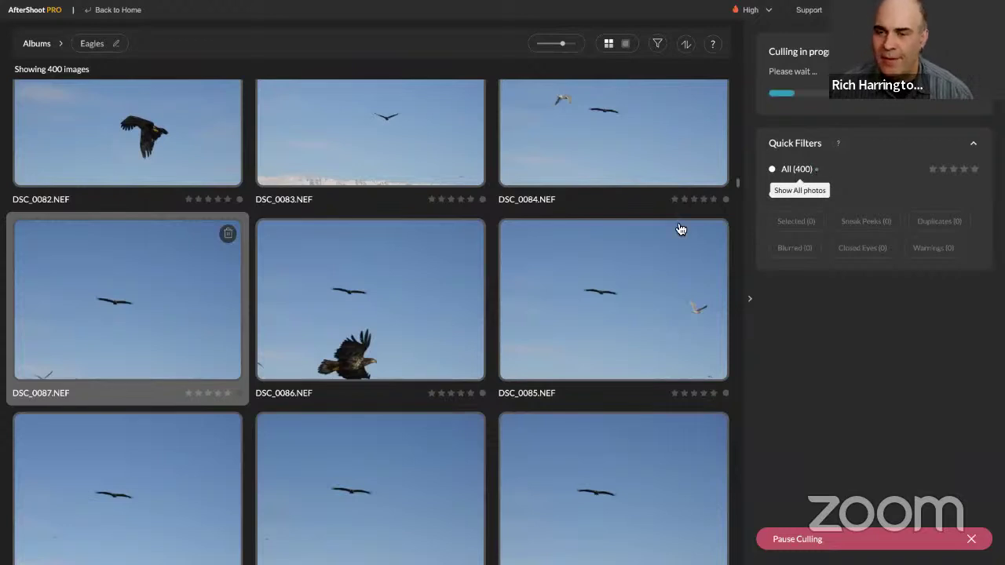
Switch to Lightroom Classic, cancel the open panorama merge preview and deselect the photos.
key(super+Tab)
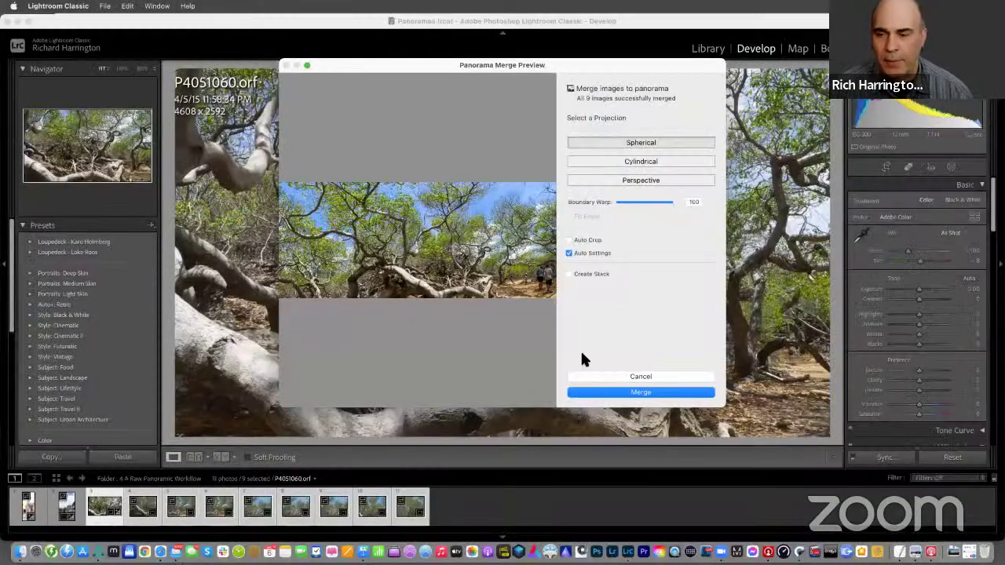
click(587, 377)
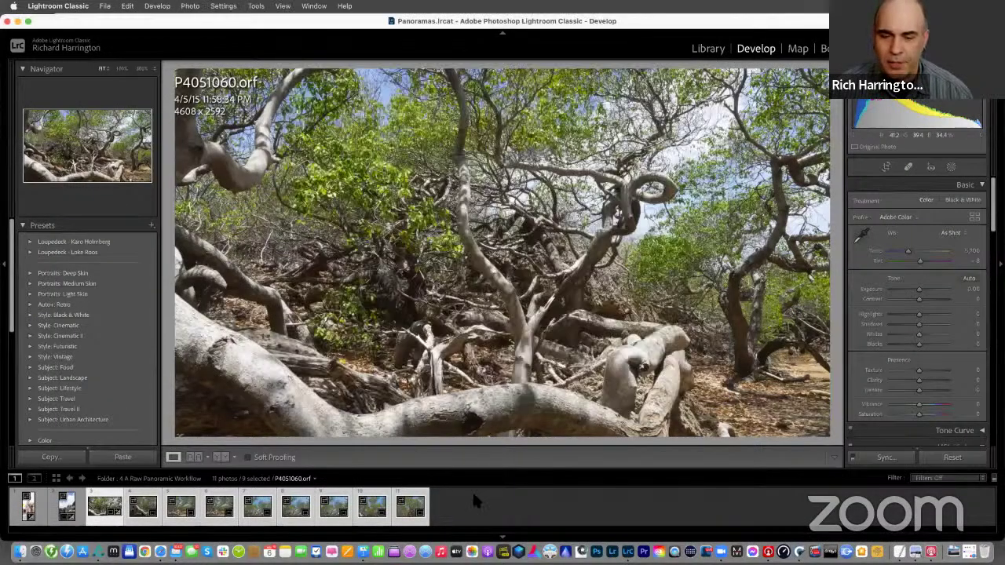
click(473, 501)
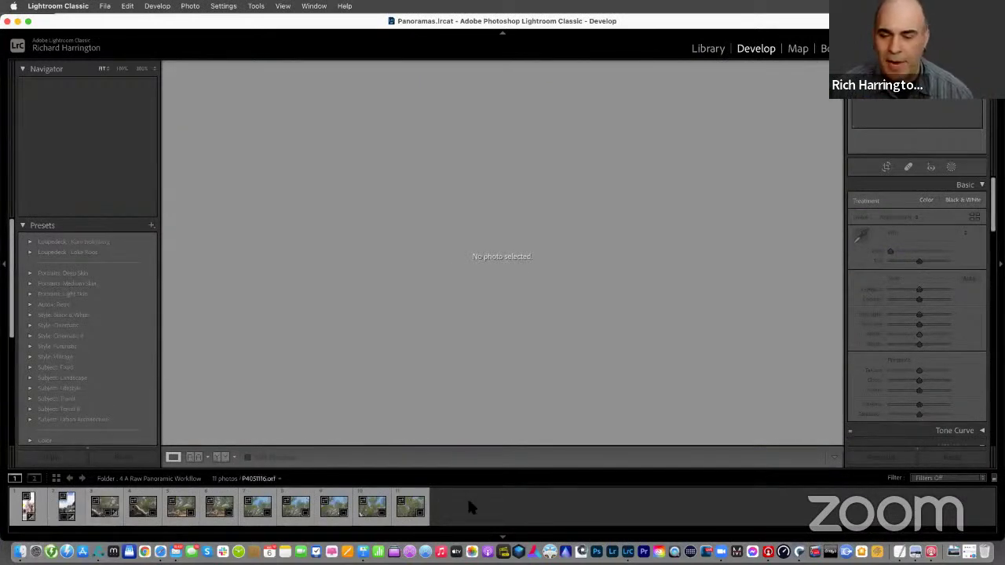
Look through the individual tree frames of the panorama series from P4051116.orf back to P4051081.orf.
click(410, 513)
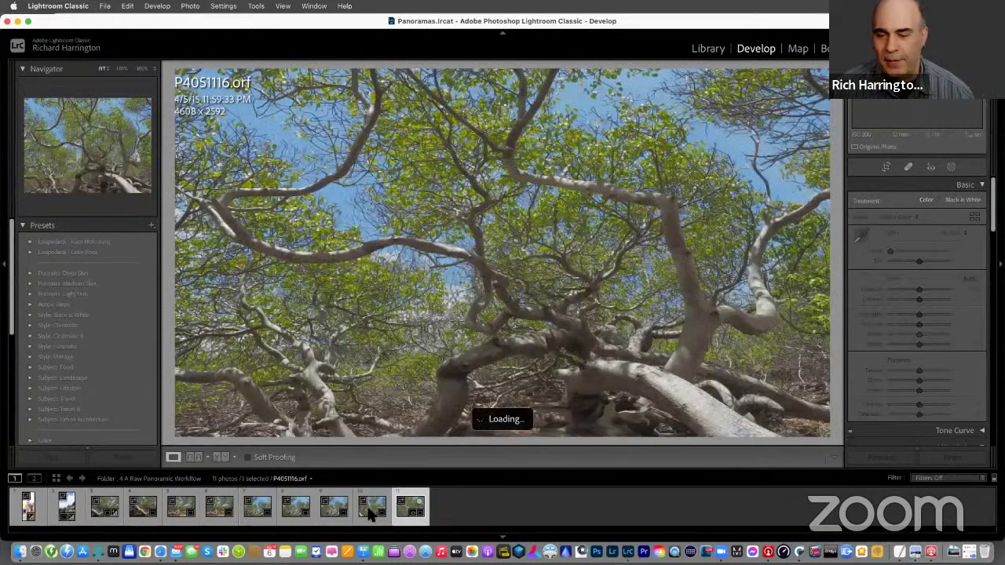
click(372, 511)
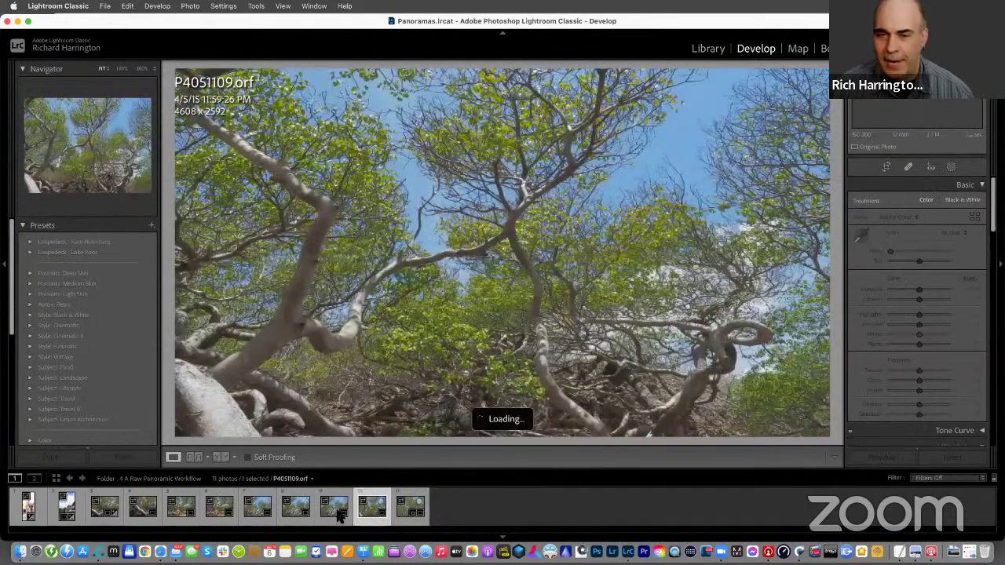
click(338, 513)
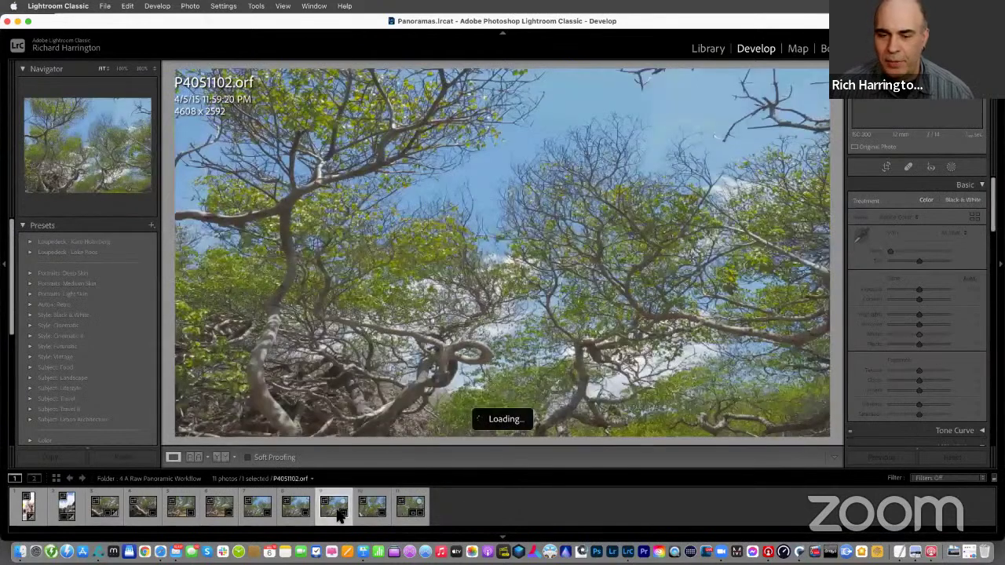
click(287, 512)
key(r)
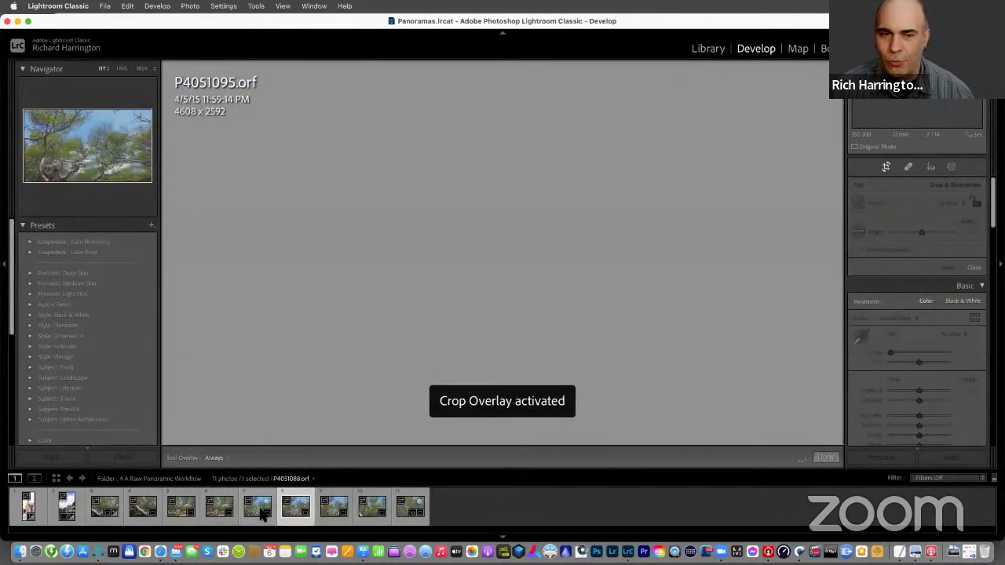
click(263, 512)
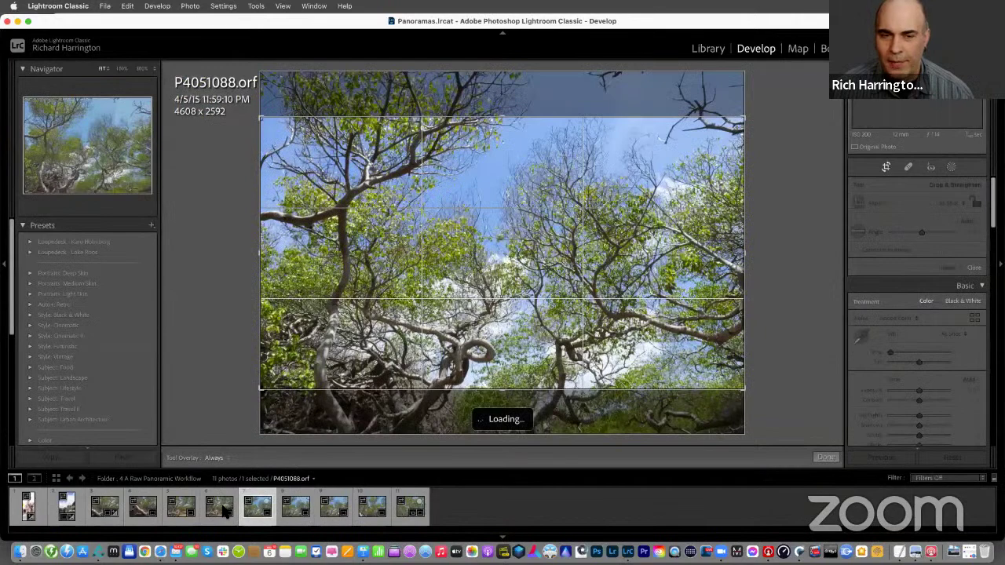
click(227, 512)
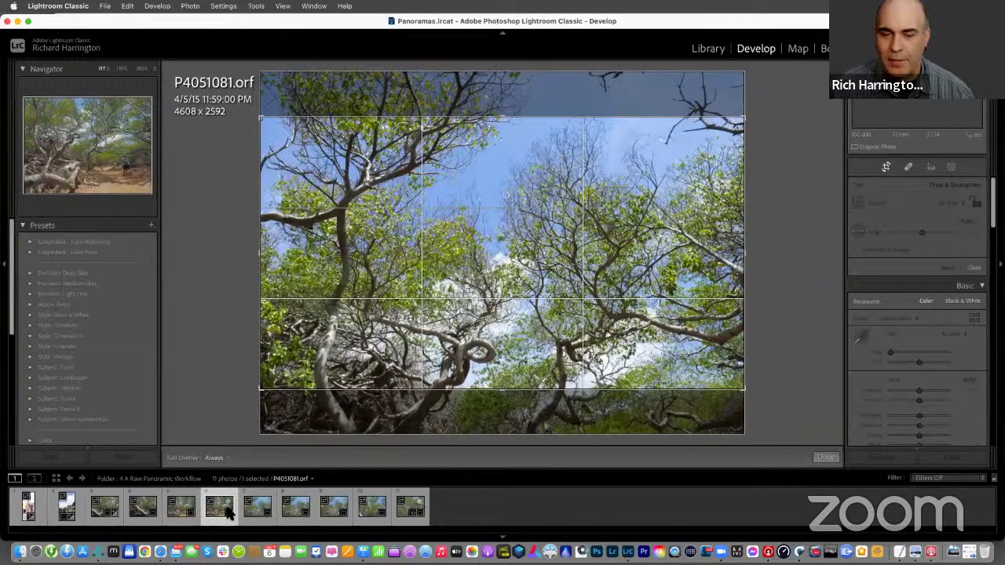
Select the nine tree frames from P4051060.orf to P4051116.orf and open them in a panorama photo merge.
click(113, 515)
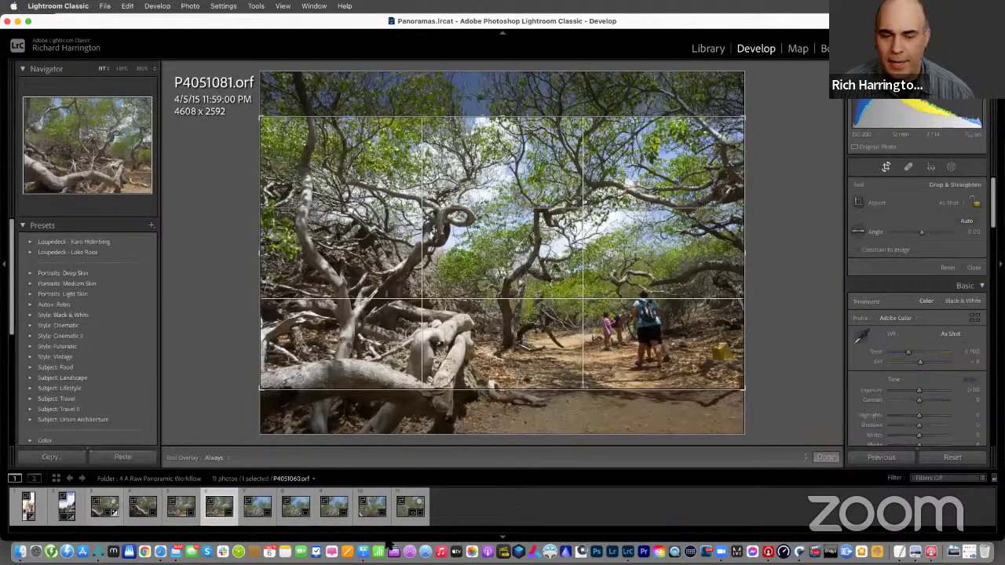
key(d)
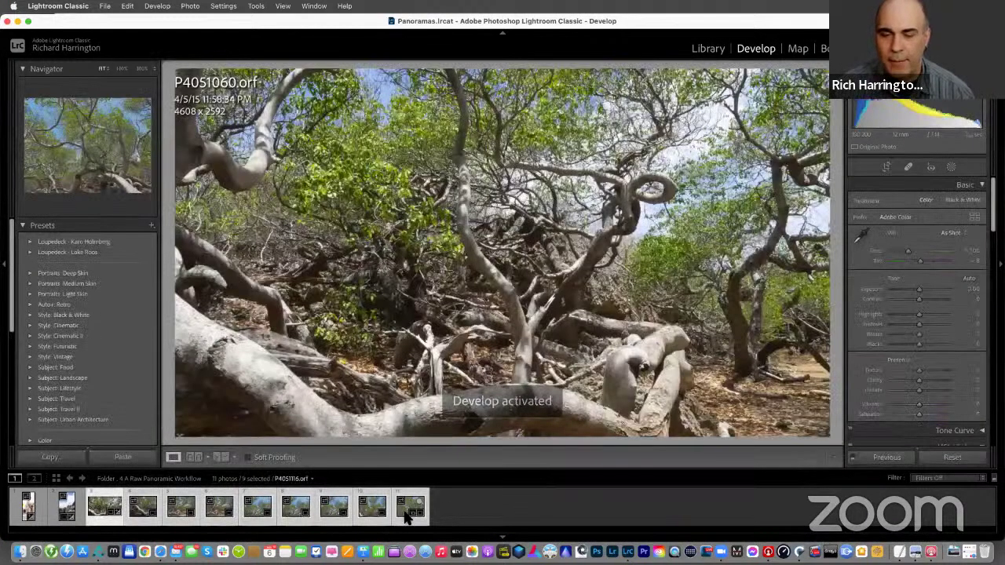
shift+click(409, 509)
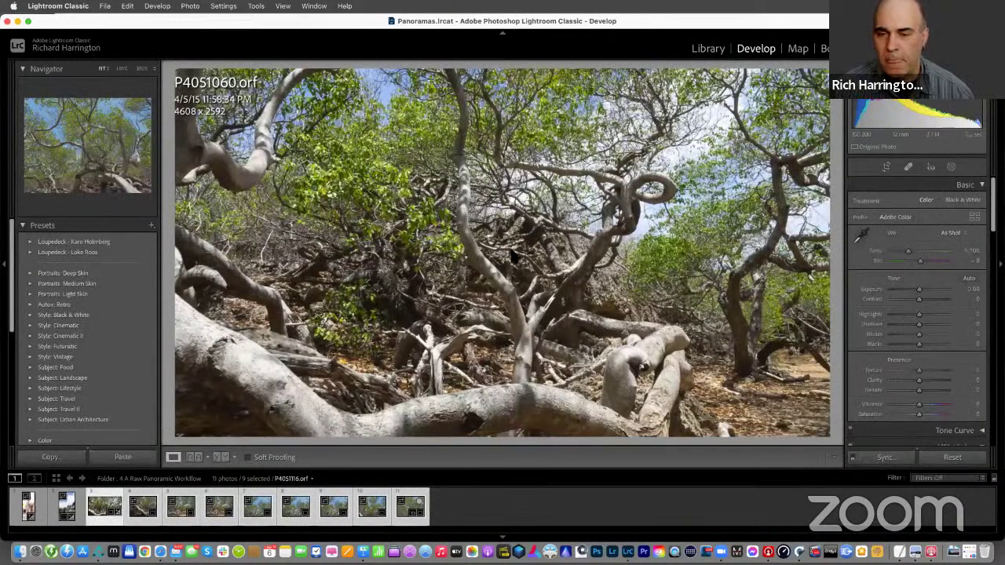
right_click(510, 263)
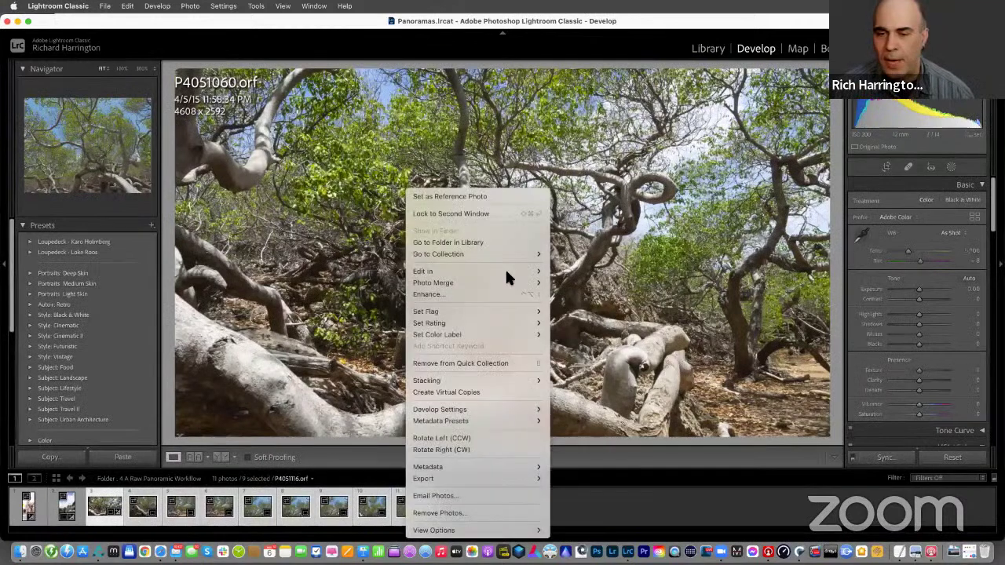
mouse_move(518, 283)
click(580, 297)
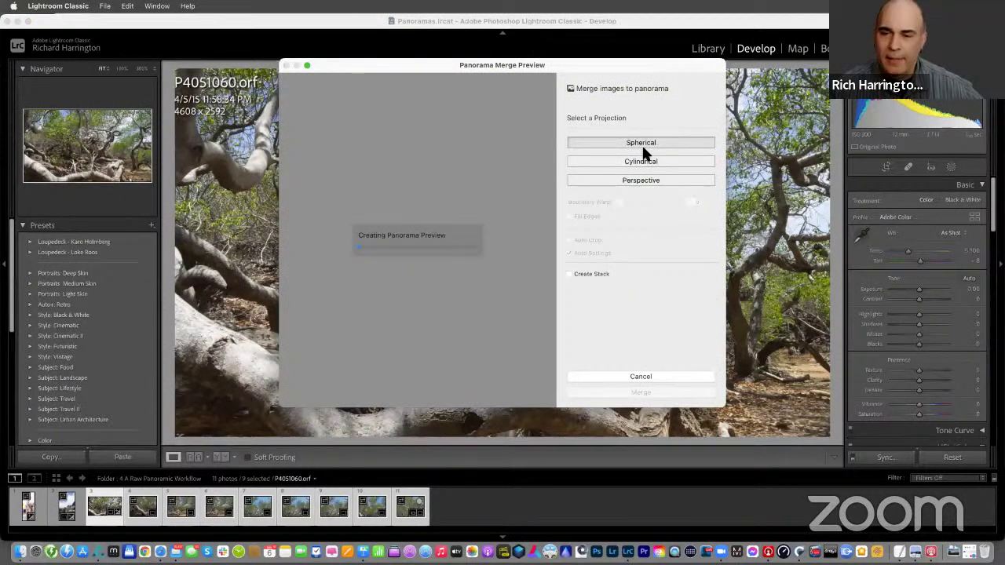
Compare the Cylindrical and Perspective projections for the merge, and choose Cylindrical.
click(591, 160)
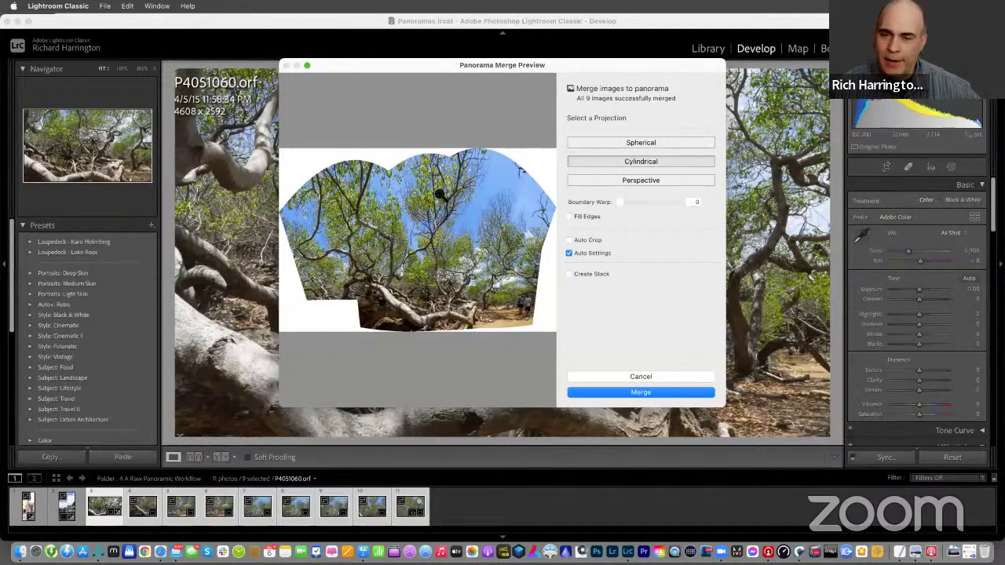
click(595, 180)
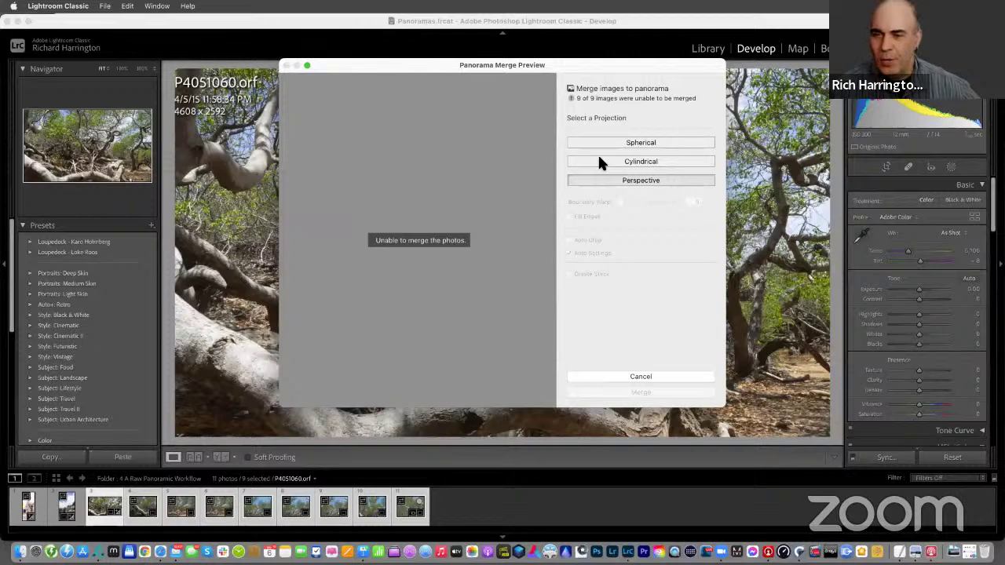
click(598, 158)
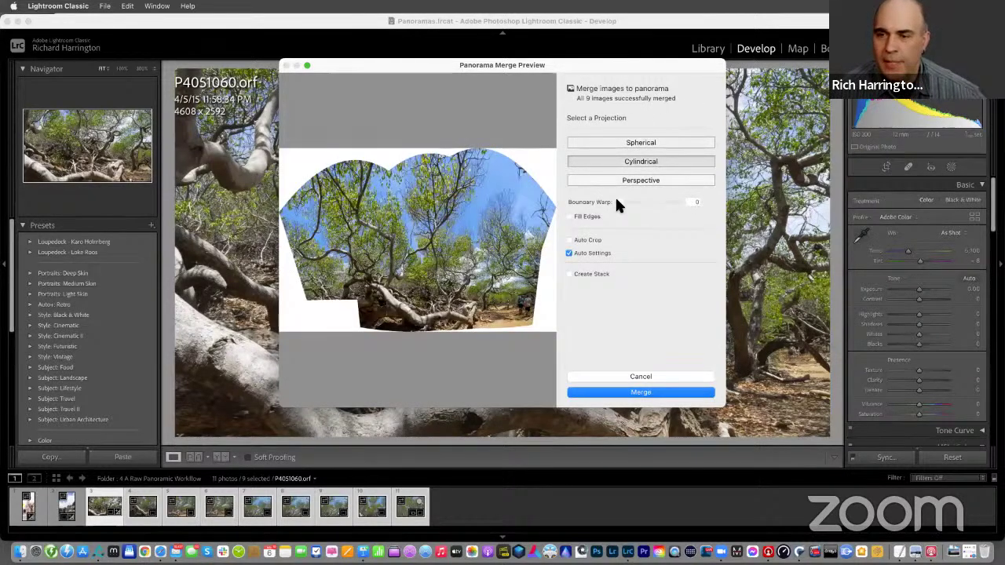
Merge the panorama with Boundary Warp set to 70 and Fill Edges enabled.
drag(617, 201, 650, 202)
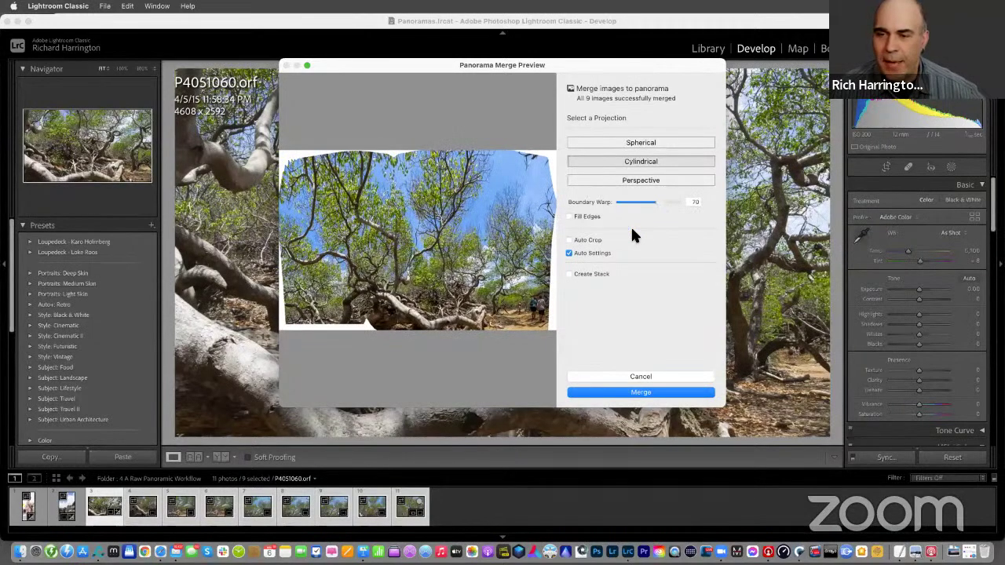
click(587, 216)
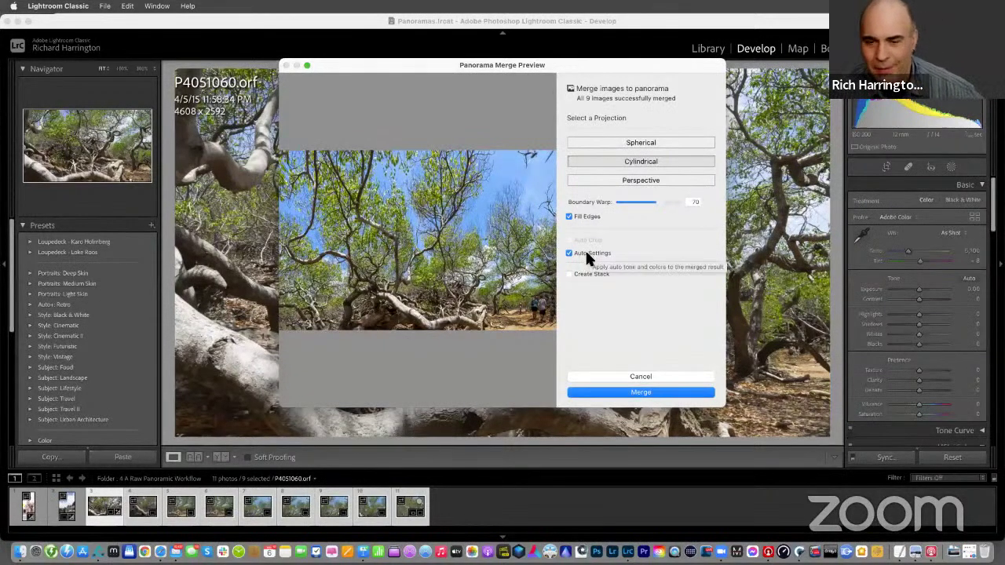
click(635, 397)
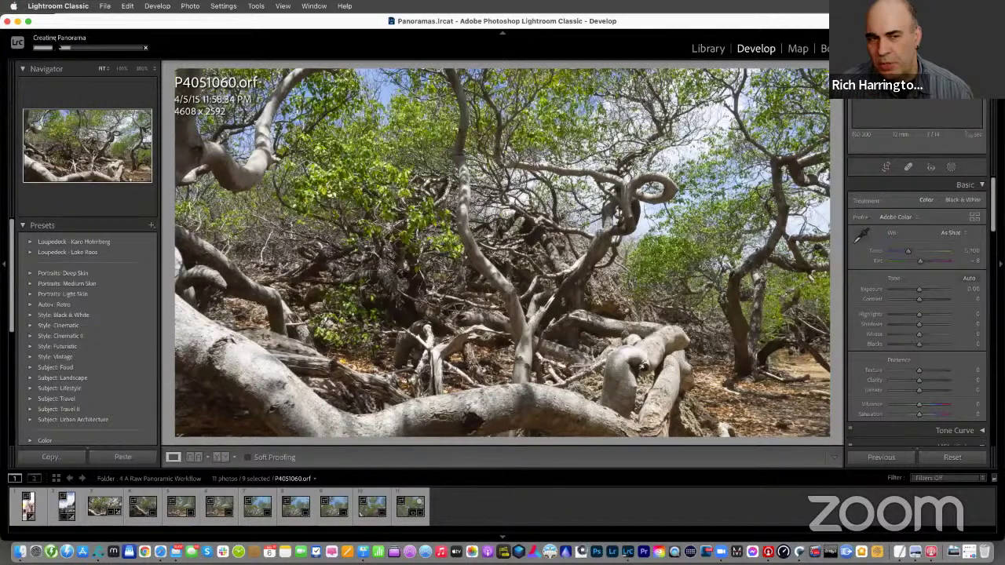
Deselect all photos and switch to the Library module.
key(super+d)
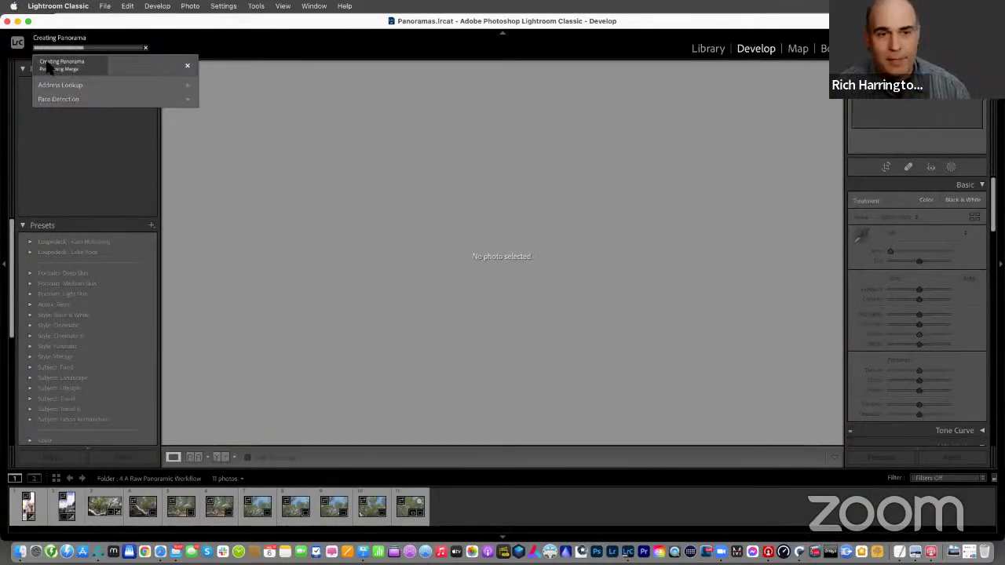
right_click(451, 503)
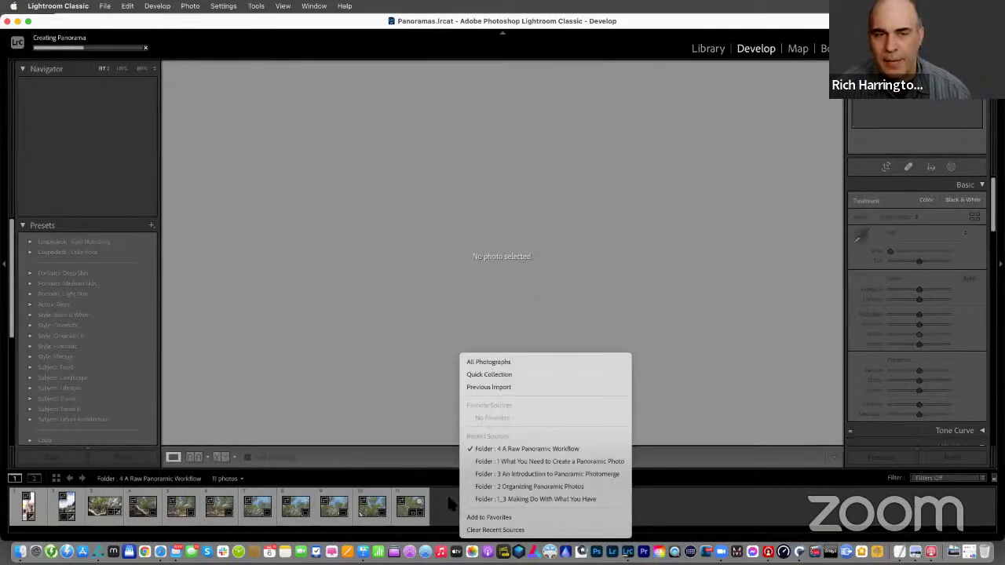
click(451, 503)
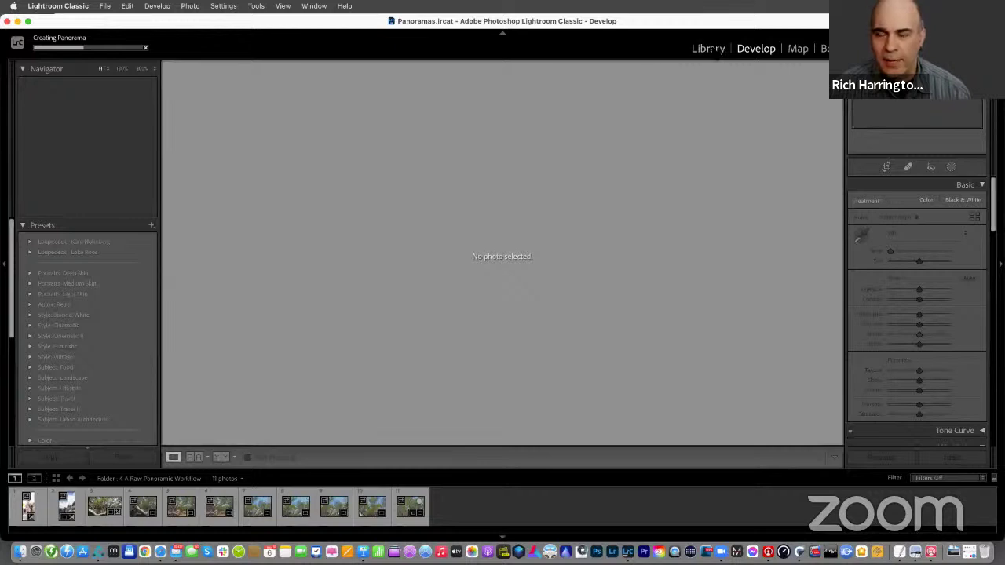
click(709, 49)
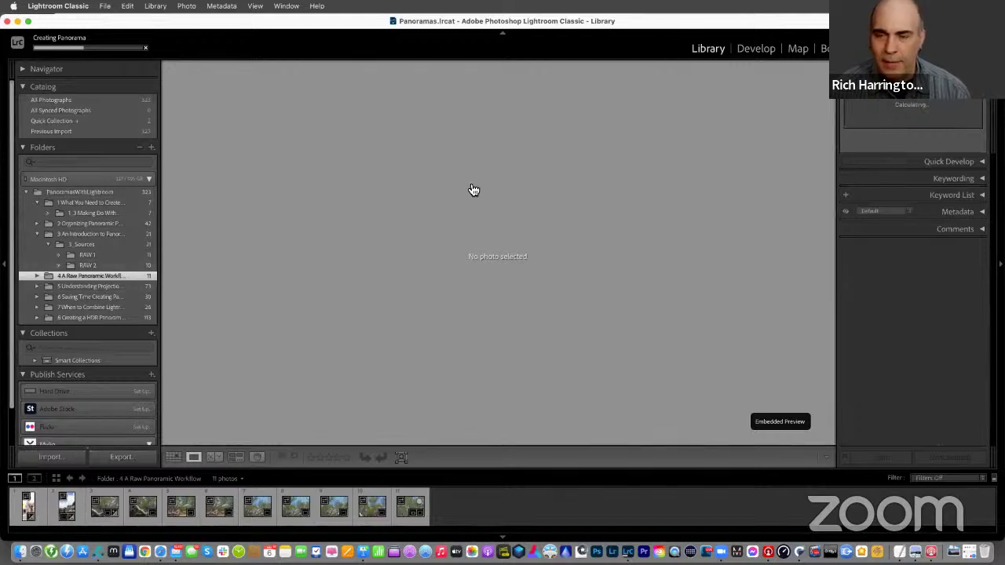
key(super+Tab)
key(super+Tab)
key(super+Tab)
key(super+shift+Tab)
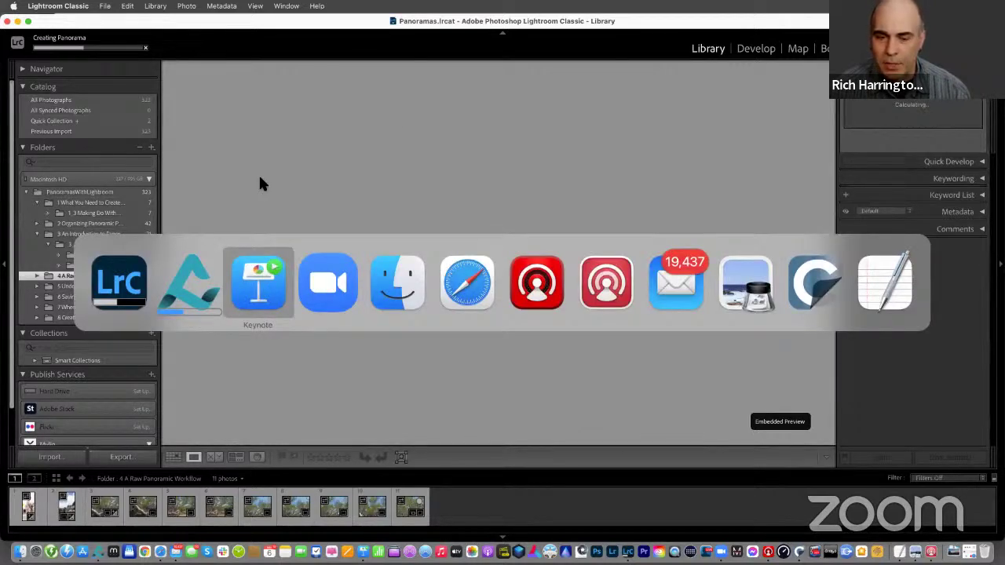
key(super+Escape)
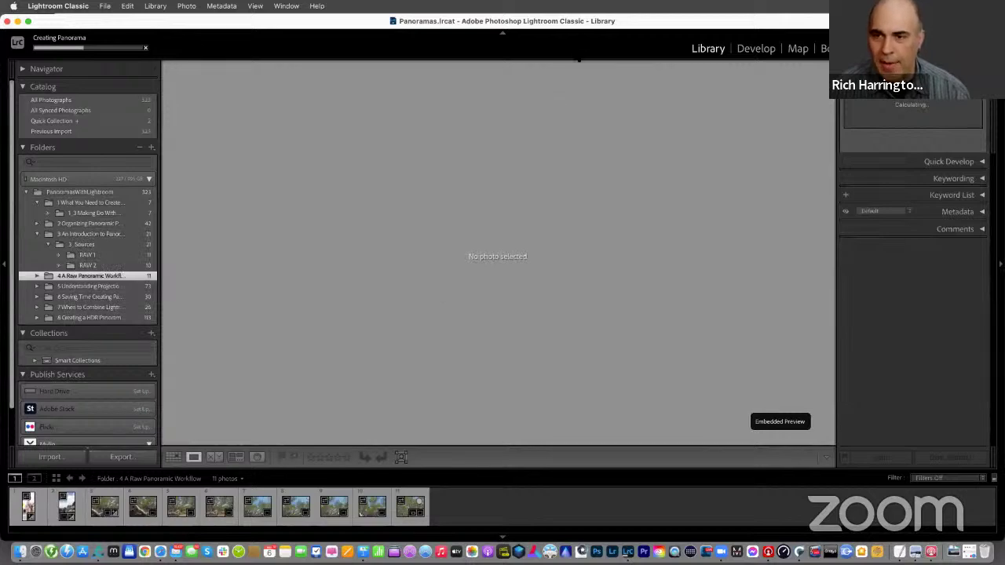
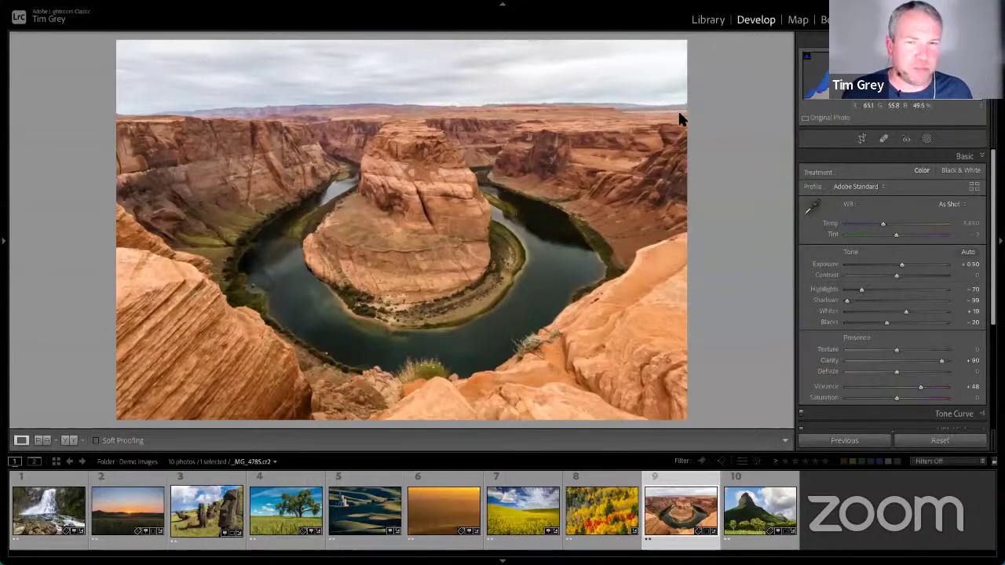
Open the mountain photo _G8A1712.cr2 and create a new Select Sky mask on it.
click(759, 515)
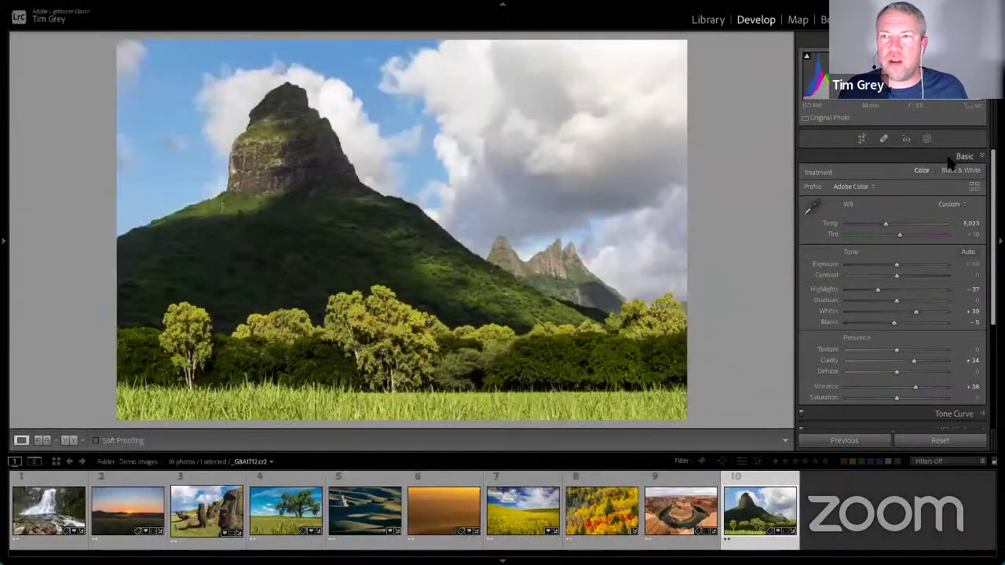
click(950, 159)
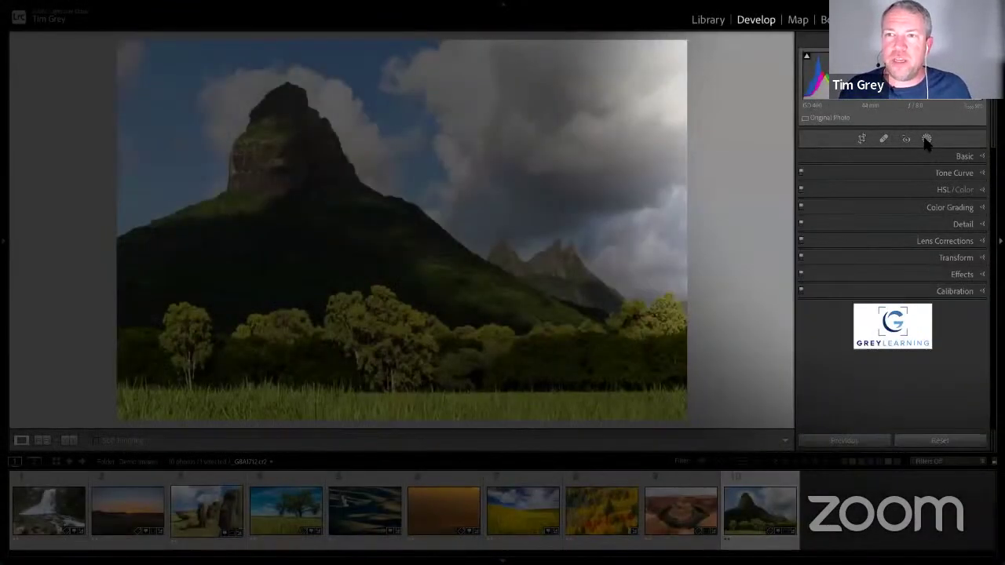
click(926, 139)
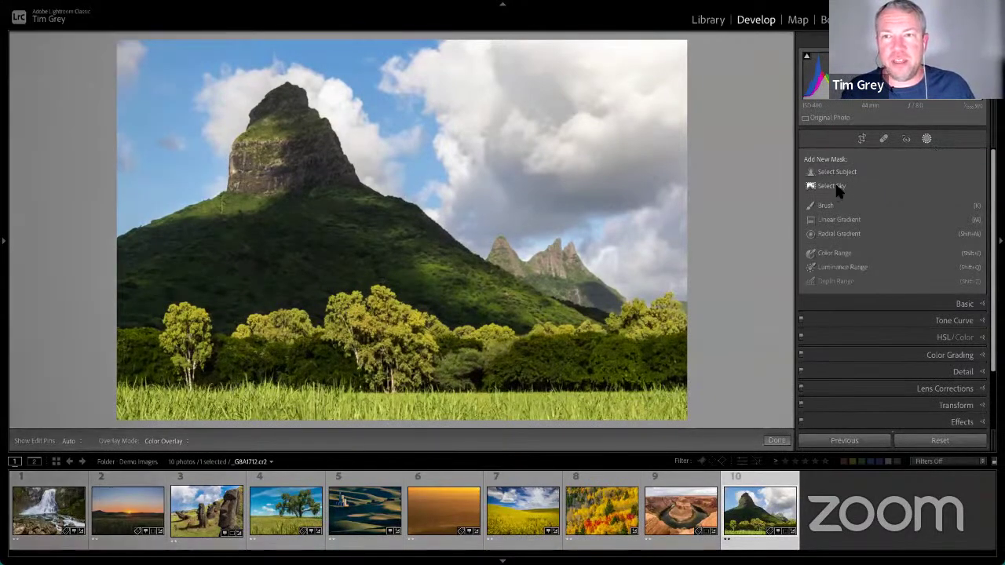
click(811, 189)
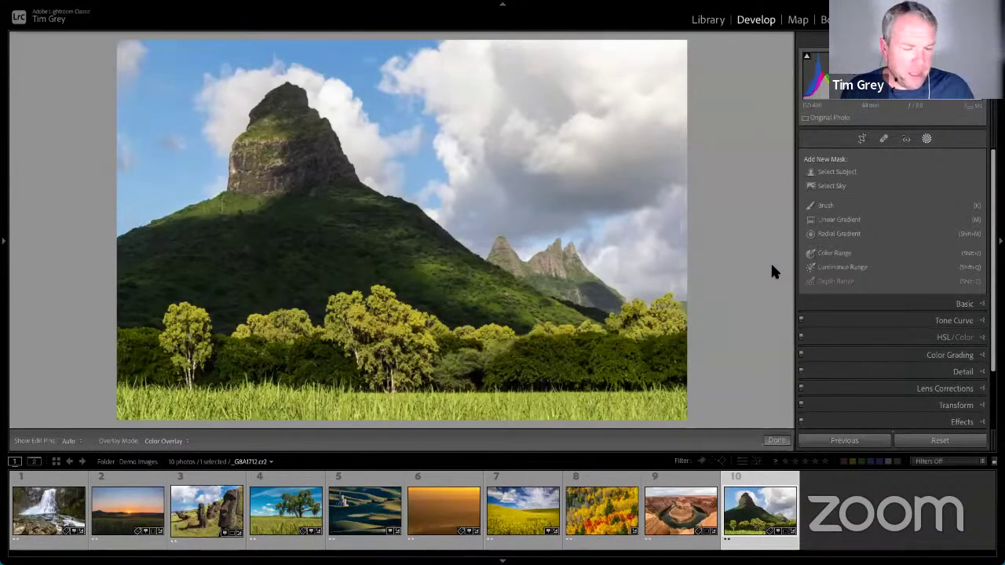
click(829, 187)
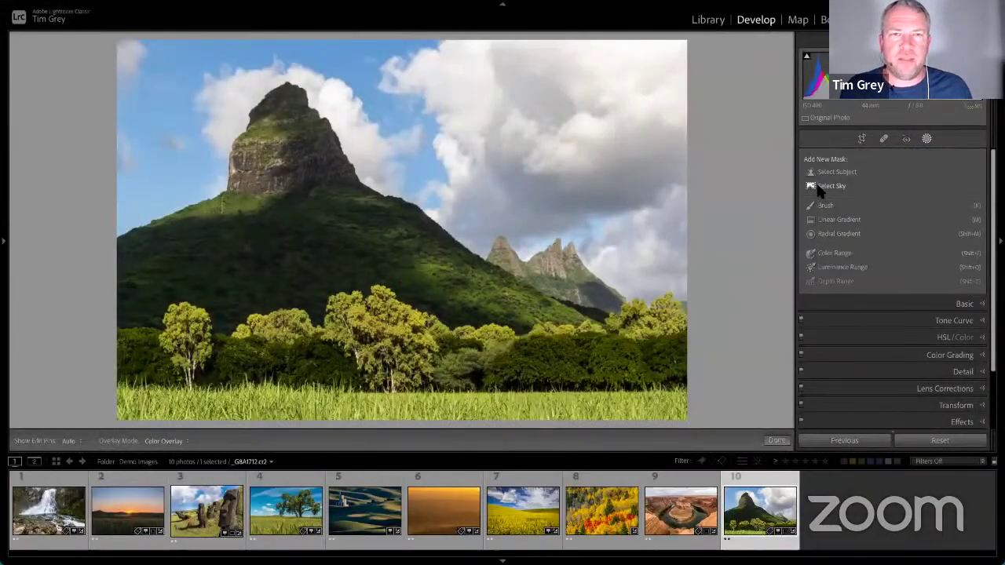
click(816, 187)
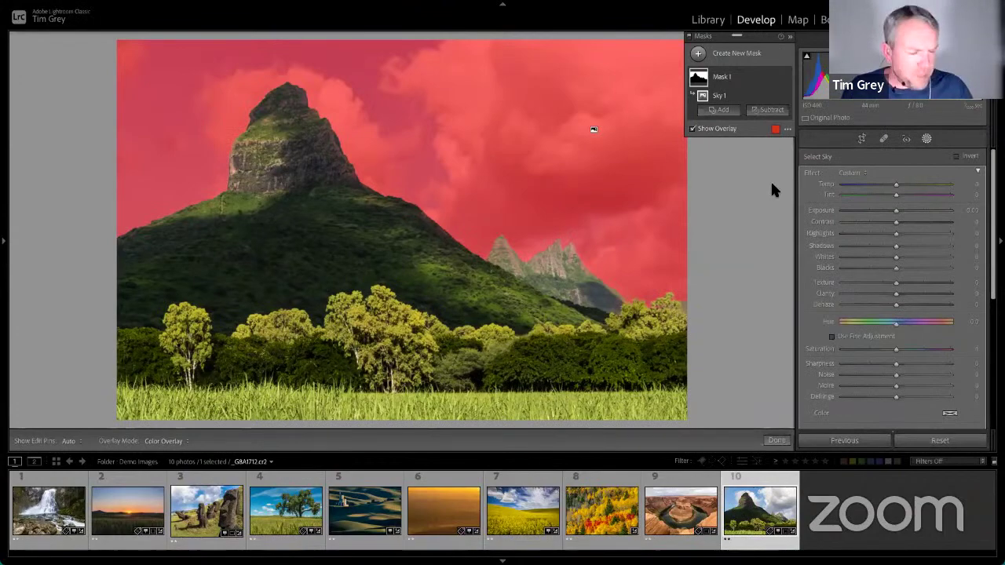
Adjust the sky mask with Clarity 68, Exposure -0.15 and Saturation 30.
key(ctrl)
key(ctrl)
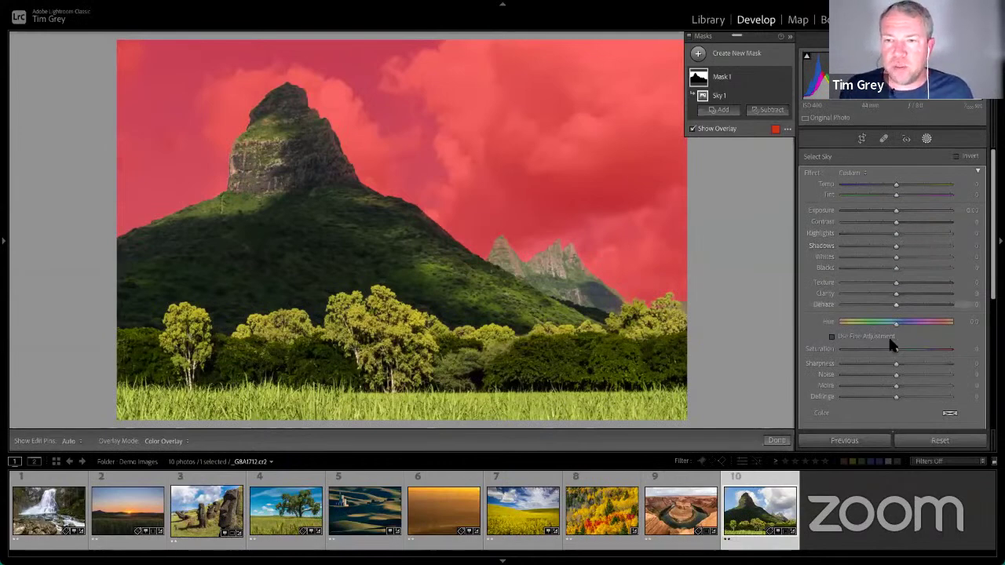
drag(895, 294, 932, 294)
drag(897, 211, 891, 215)
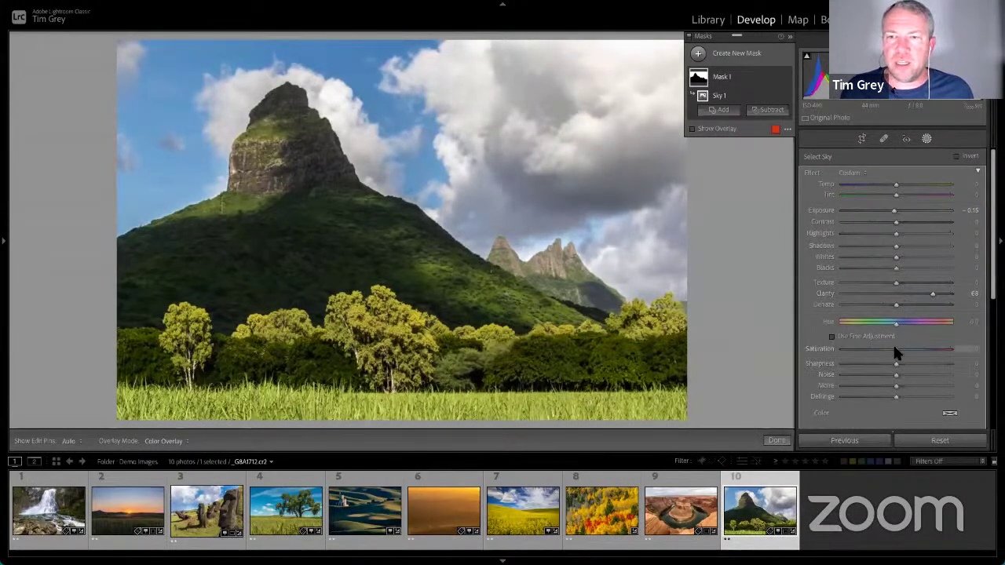
drag(900, 351, 911, 352)
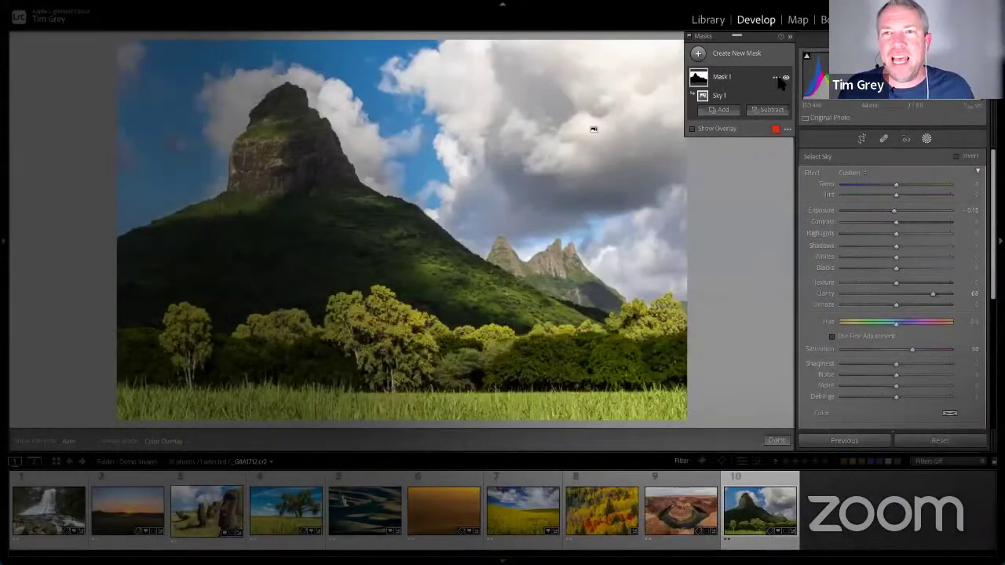
Duplicate Mask 1 and rename the copy as Landscape.
click(777, 79)
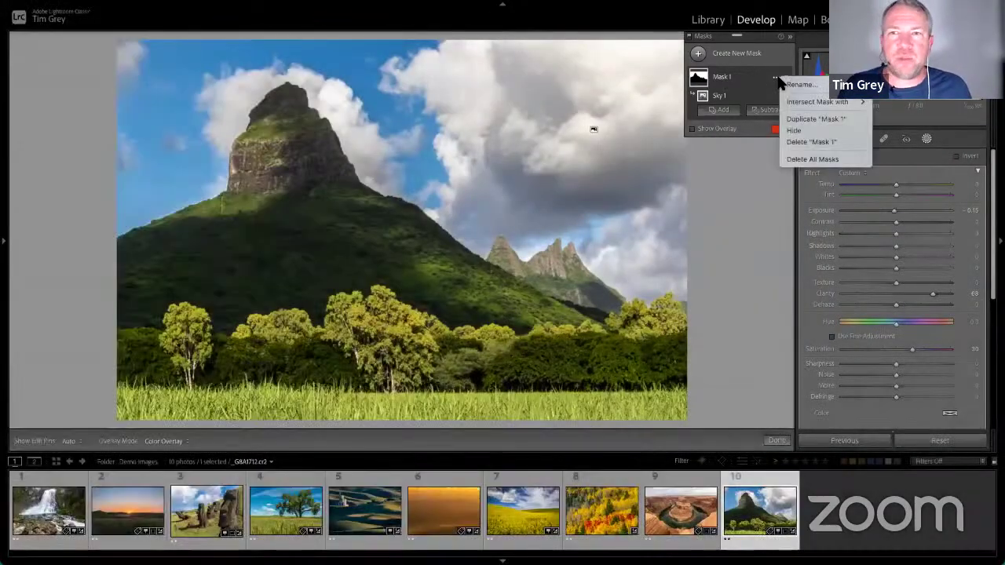
click(812, 120)
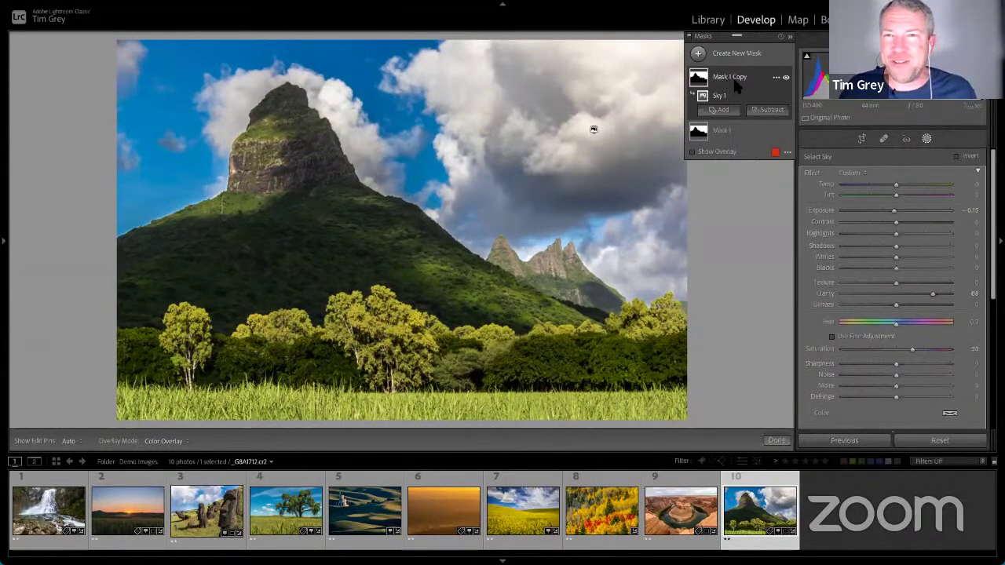
click(775, 78)
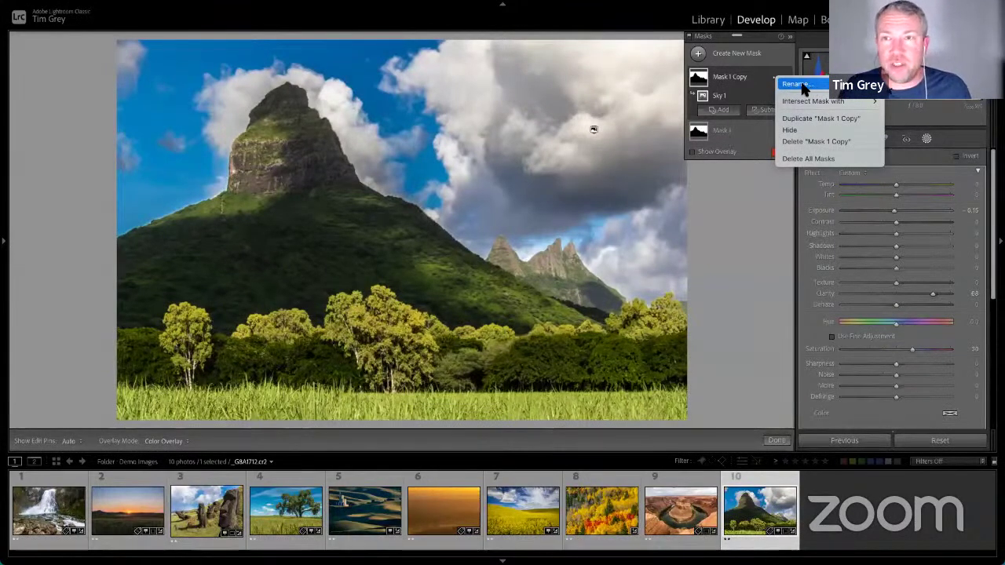
click(796, 84)
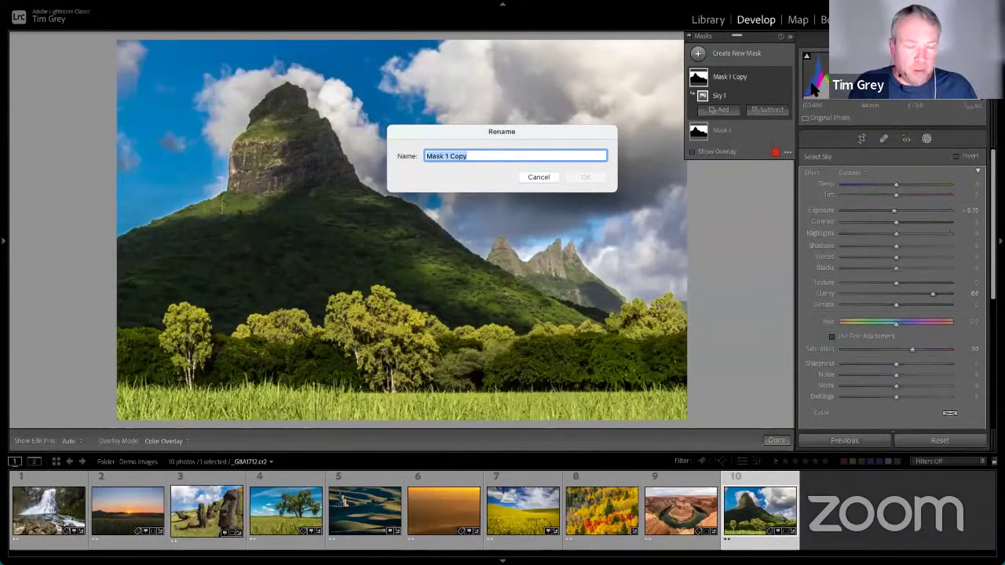
text(Lands)
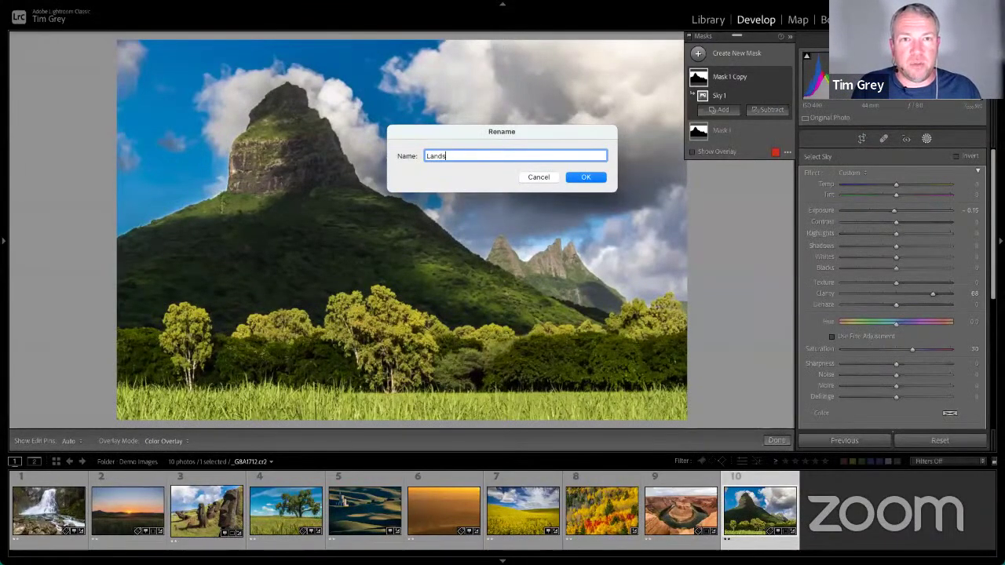
text(cape)
key(Return)
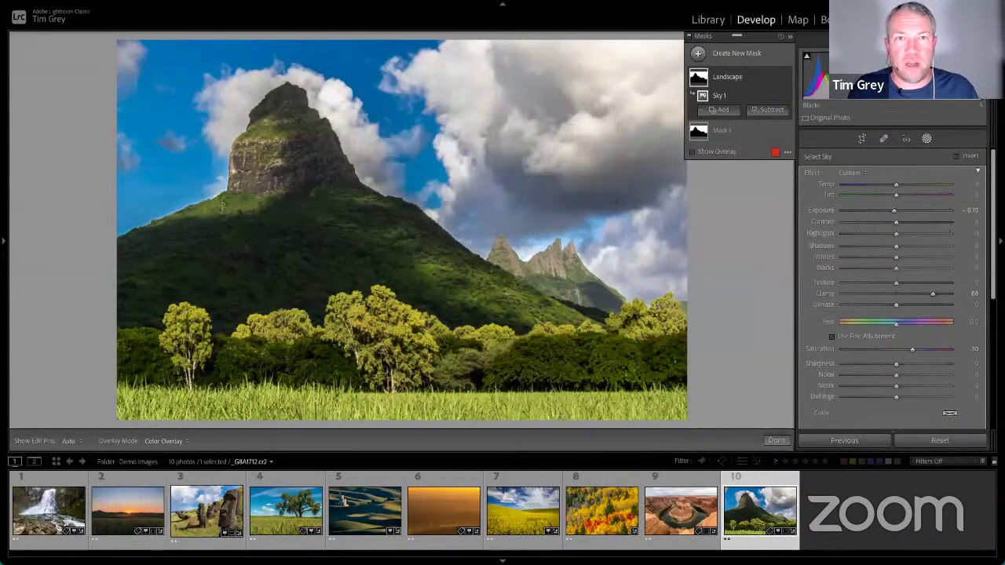
Rename the original Mask 1 as Sky.
click(778, 131)
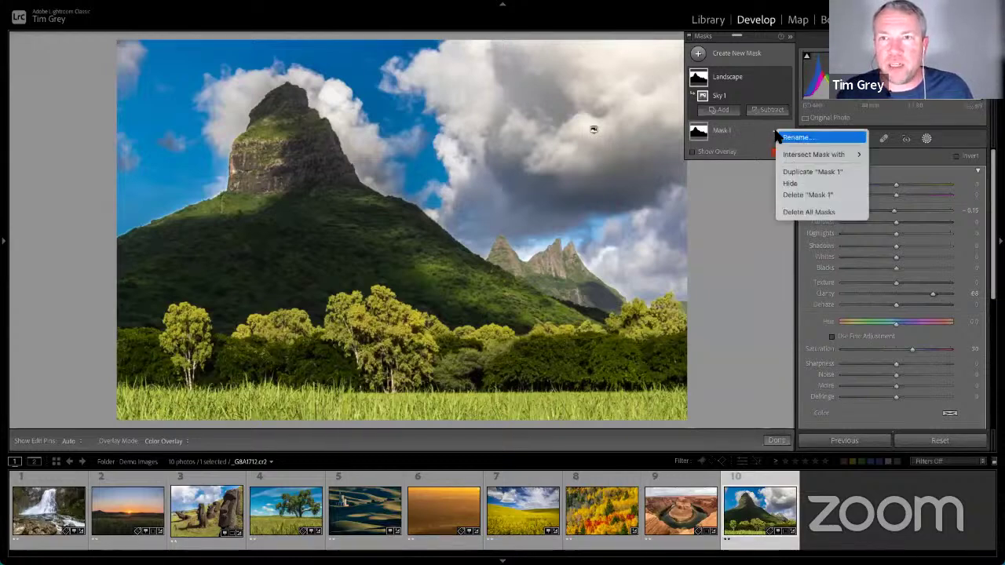
click(797, 138)
text(Sky)
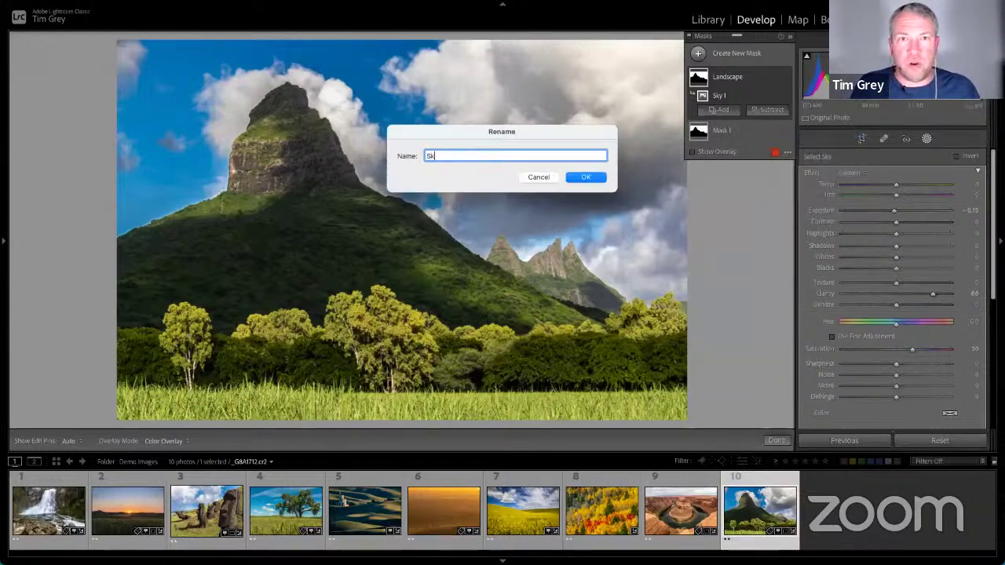
click(590, 178)
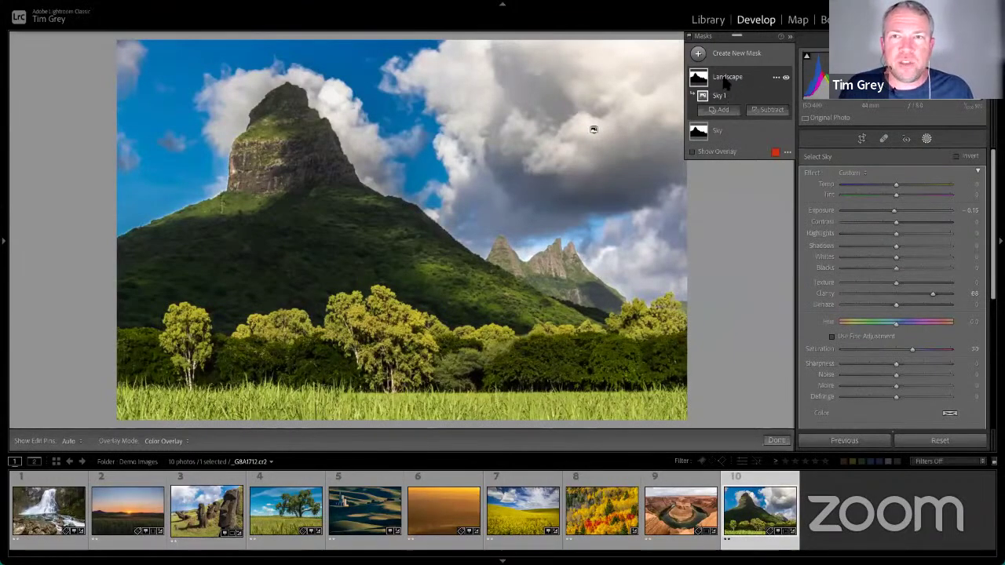
Invert the Sky 1 component of the Landscape mask so it covers the land instead of the sky.
mouse_move(698, 83)
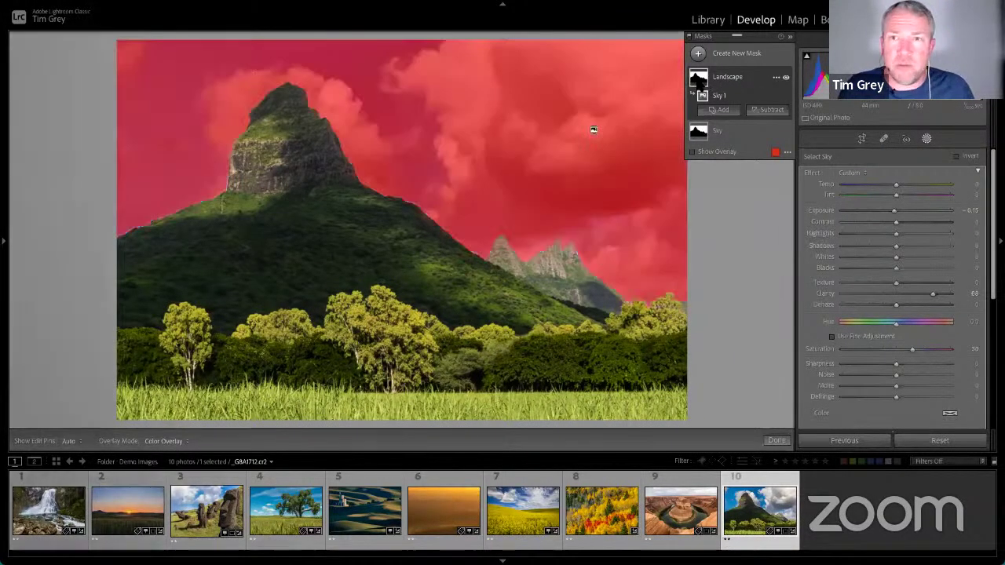
key(ctrl)
key(ctrl)
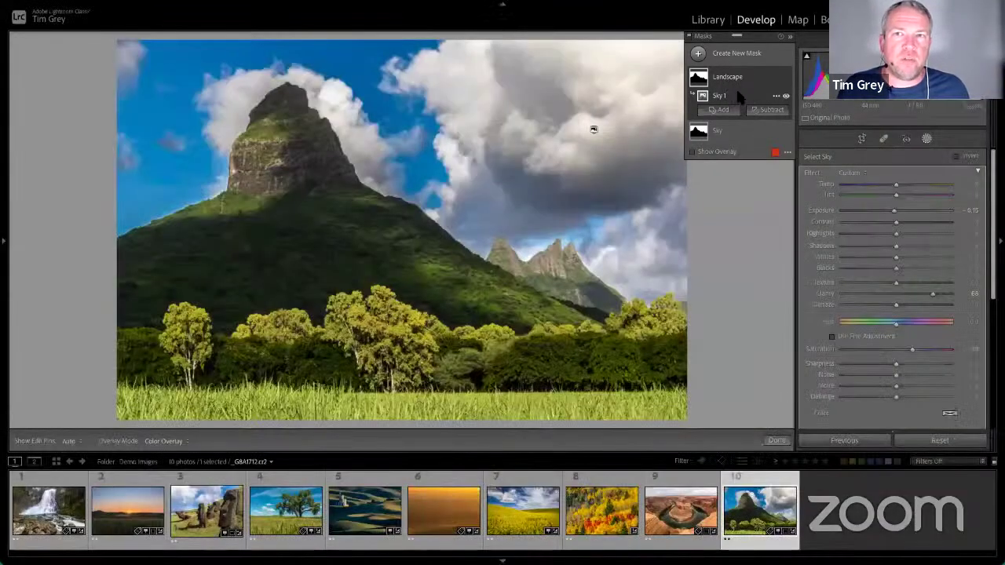
click(775, 96)
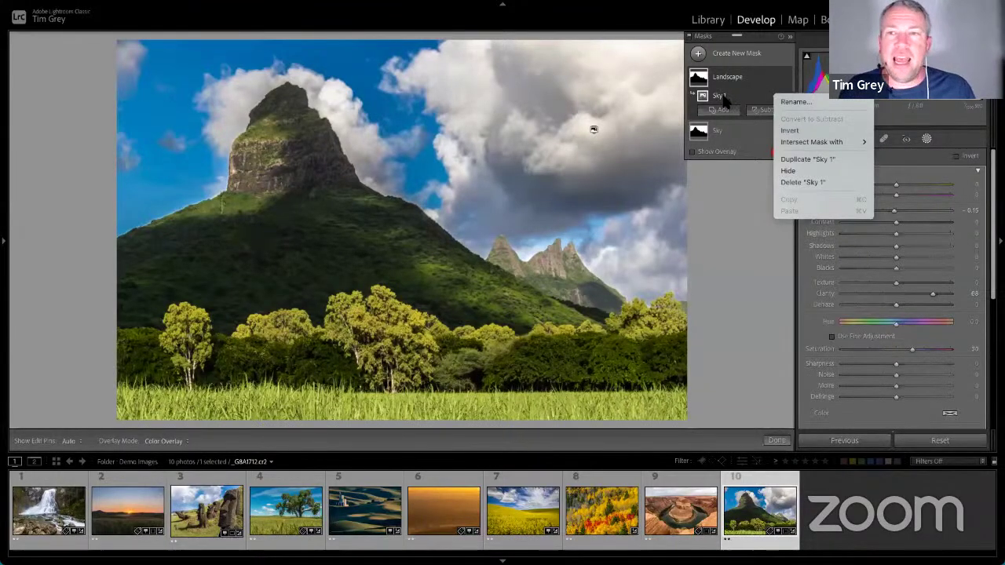
click(793, 131)
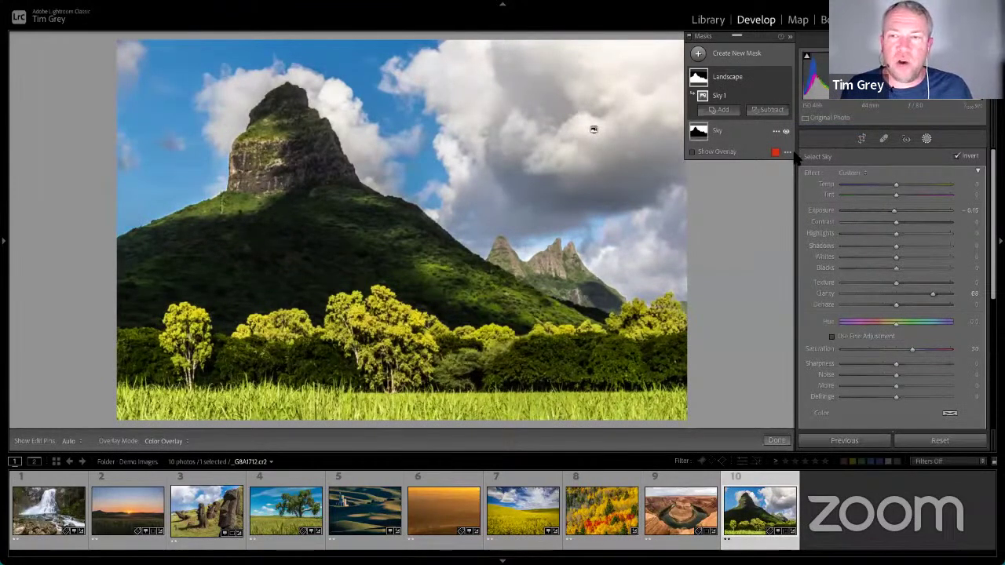
Set the Landscape mask's Clarity to about 15, Texture to 33 and Saturation to about 18.
drag(935, 294, 903, 296)
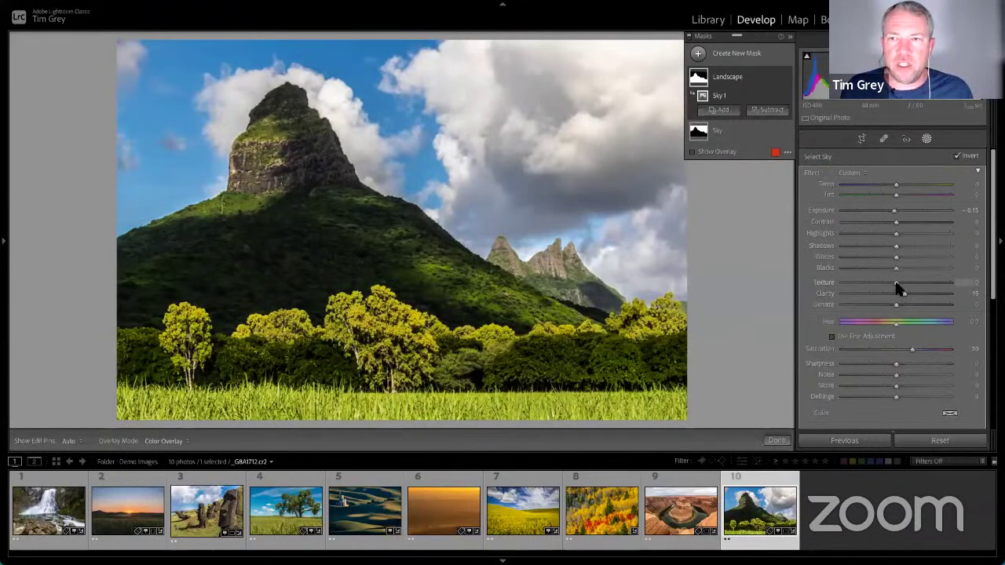
click(914, 284)
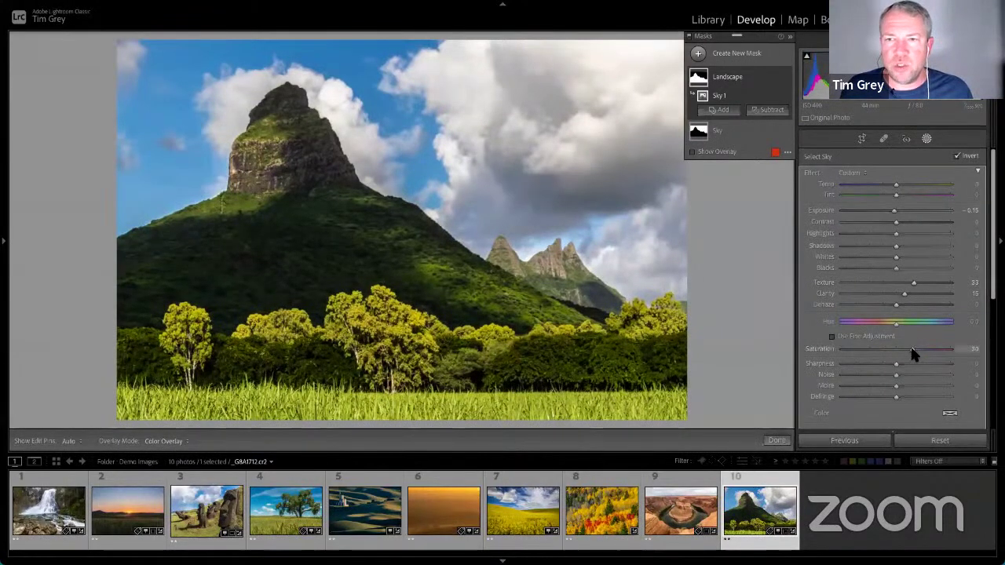
click(905, 349)
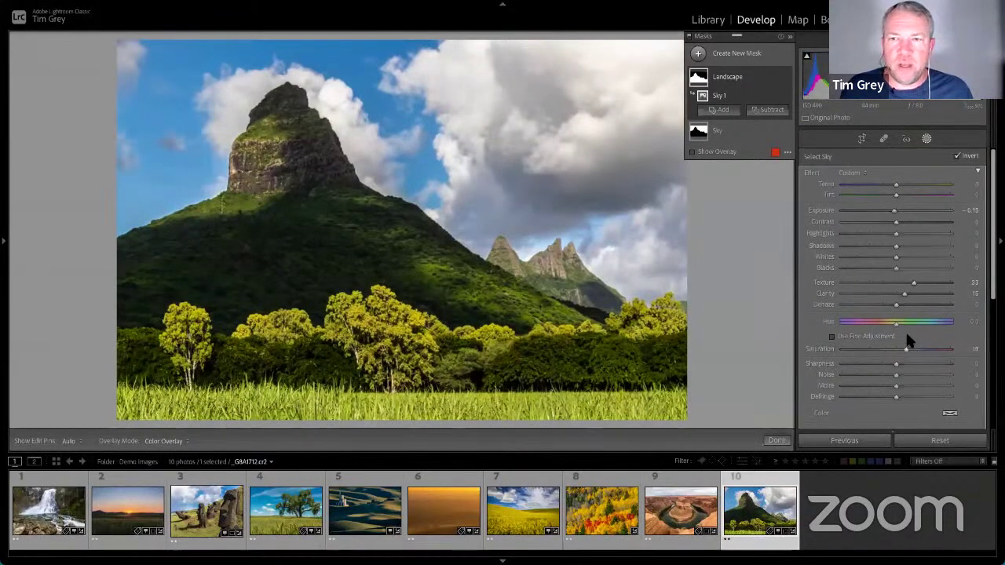
Set the Landscape mask's Temp to -4 and Tint to 2.
click(895, 187)
text(-4)
key(Tab)
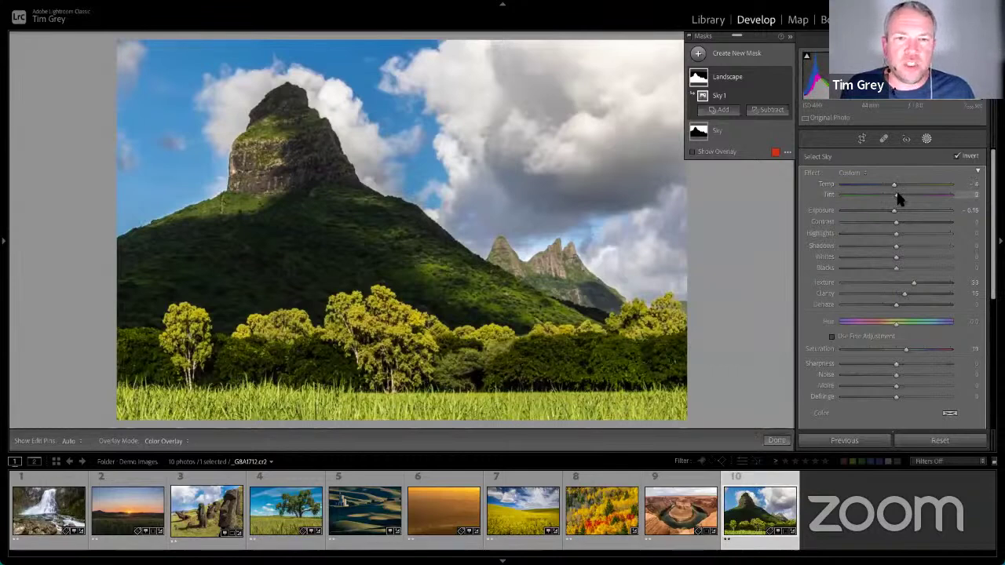
text(2)
key(Return)
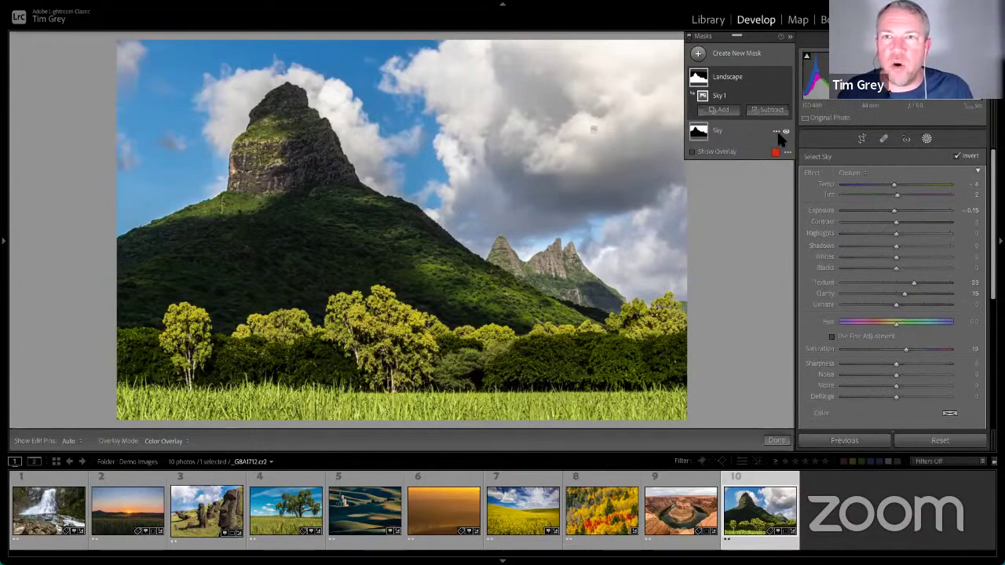
Select the Sky mask and lower its Exposure to -0.49.
click(730, 131)
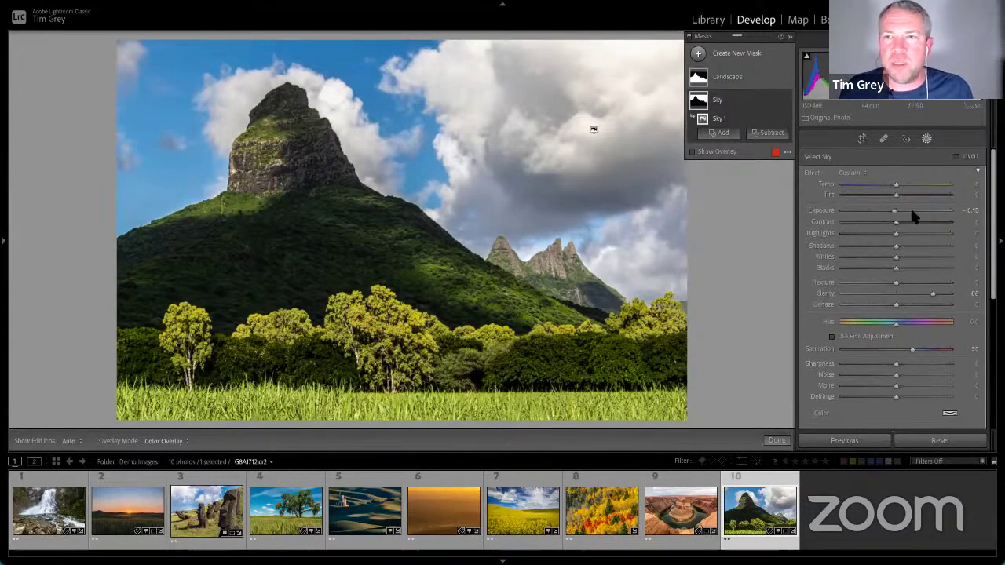
mouse_move(894, 212)
mouse_down()
mouse_move(924, 215)
mouse_move(875, 213)
mouse_move(890, 214)
mouse_up()
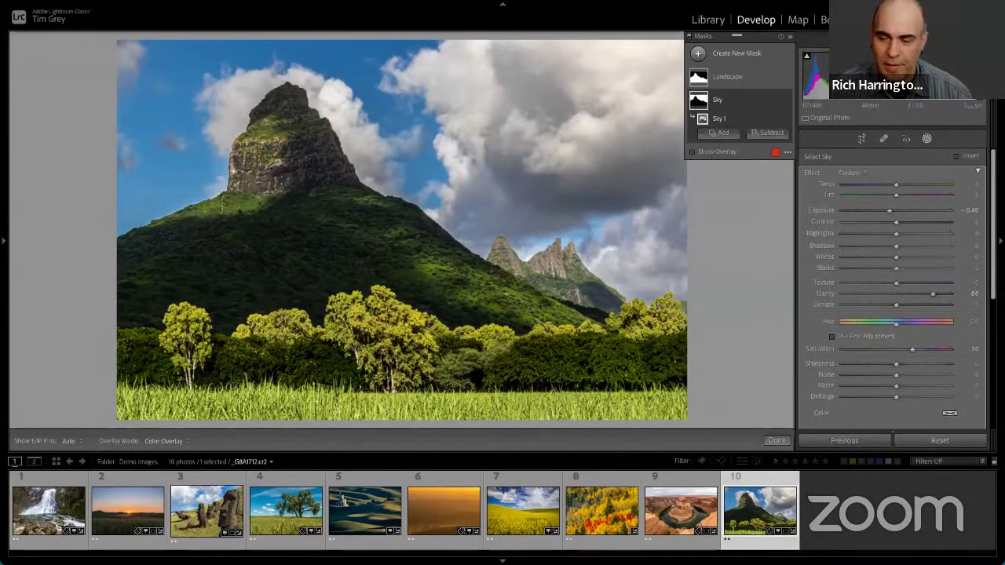
Switch to AfterShoot, compare the five duplicate frames around DSC_0300.NEF, and advance to DSC_0308.NEF.
key(super+Tab)
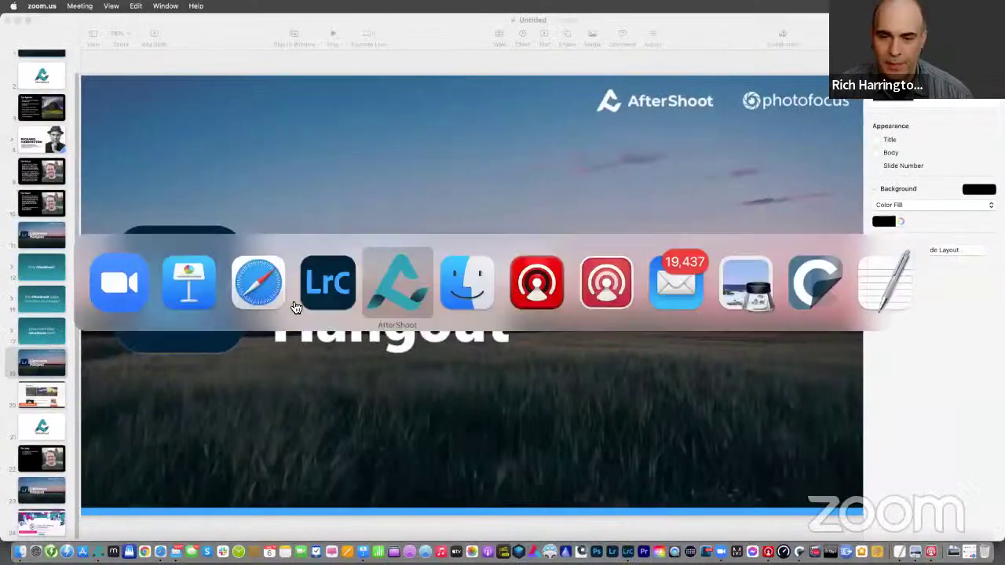
click(420, 302)
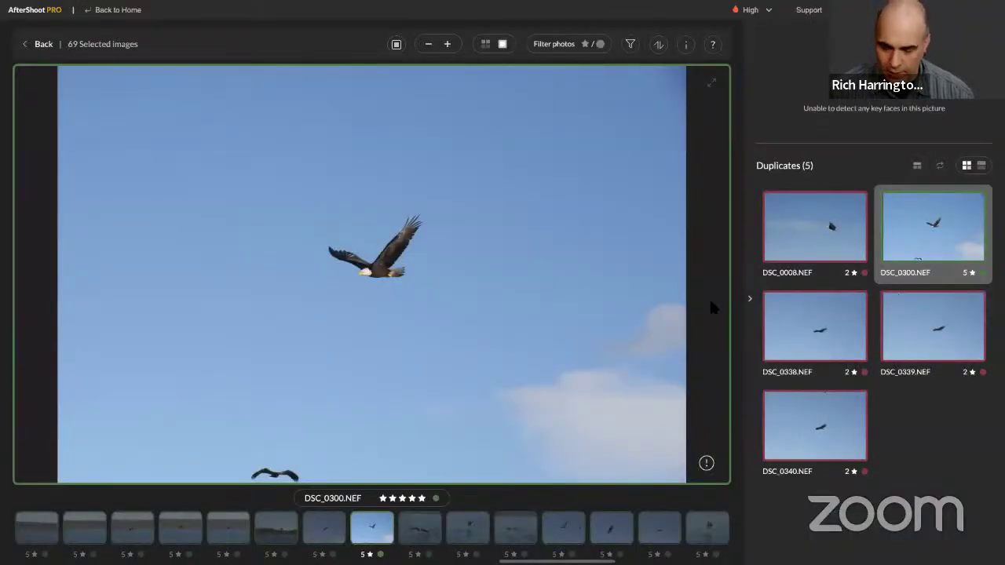
key(Left)
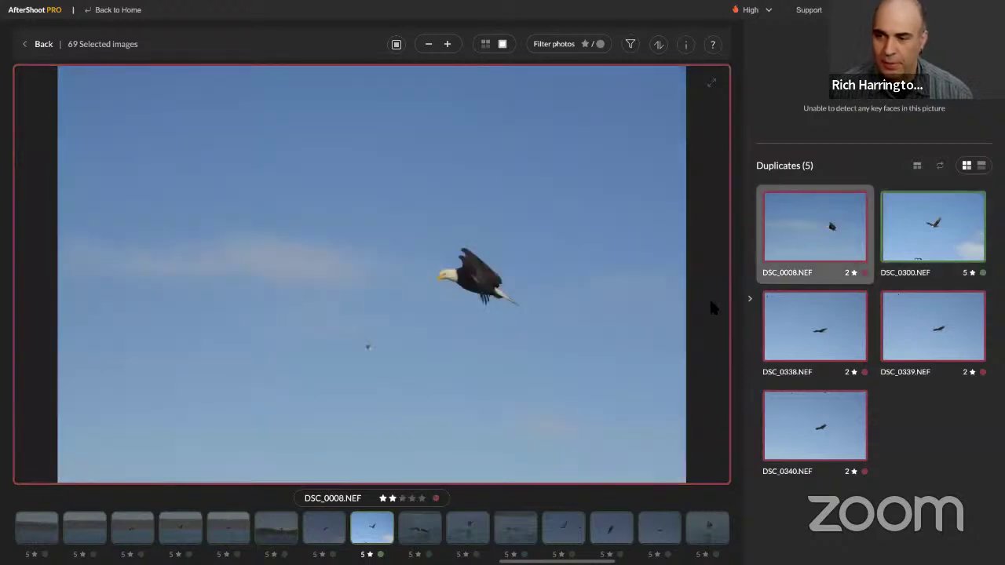
key(Right)
key(Right)
key(Right)
key(Right)
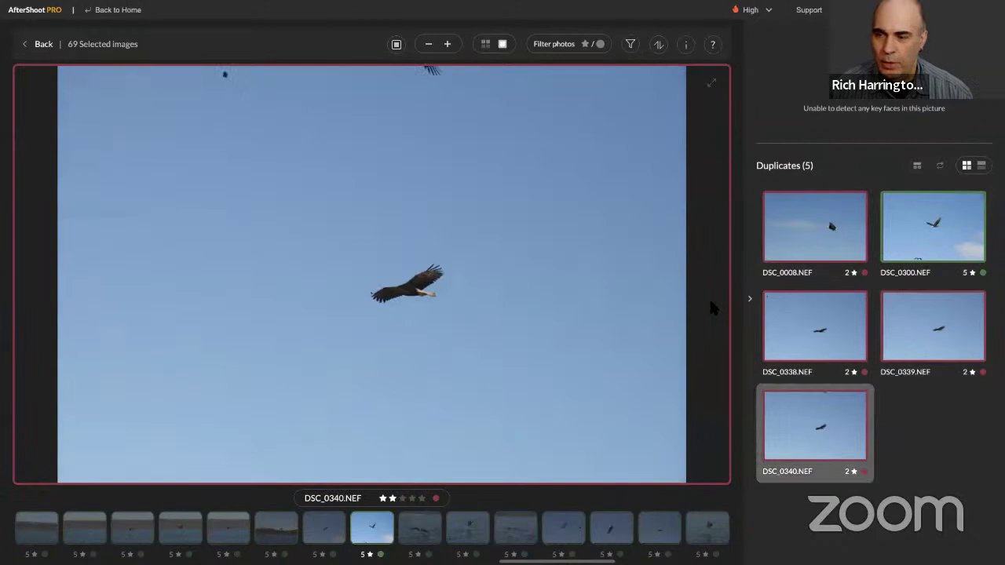
key(Left)
key(Left)
key(Left)
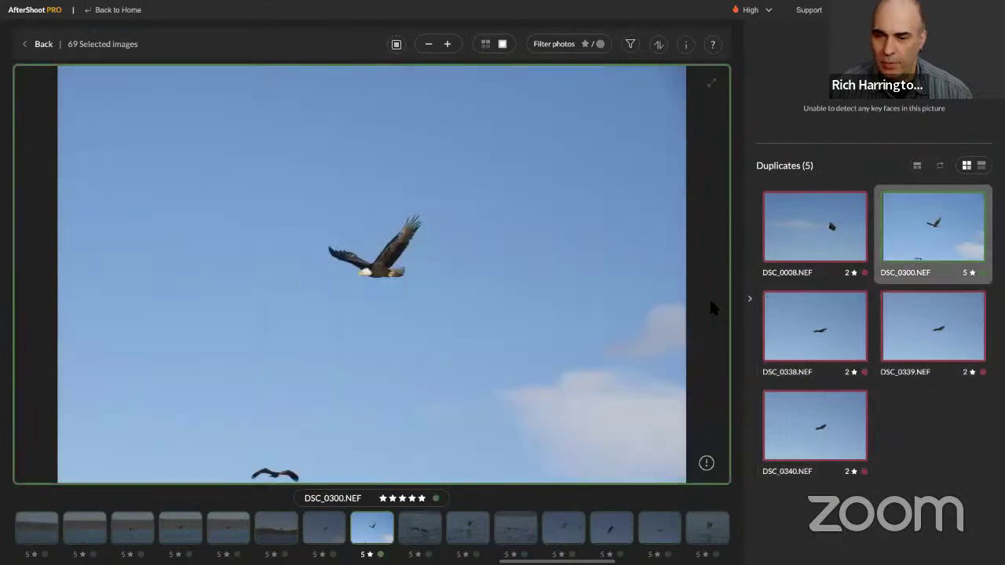
key(Down)
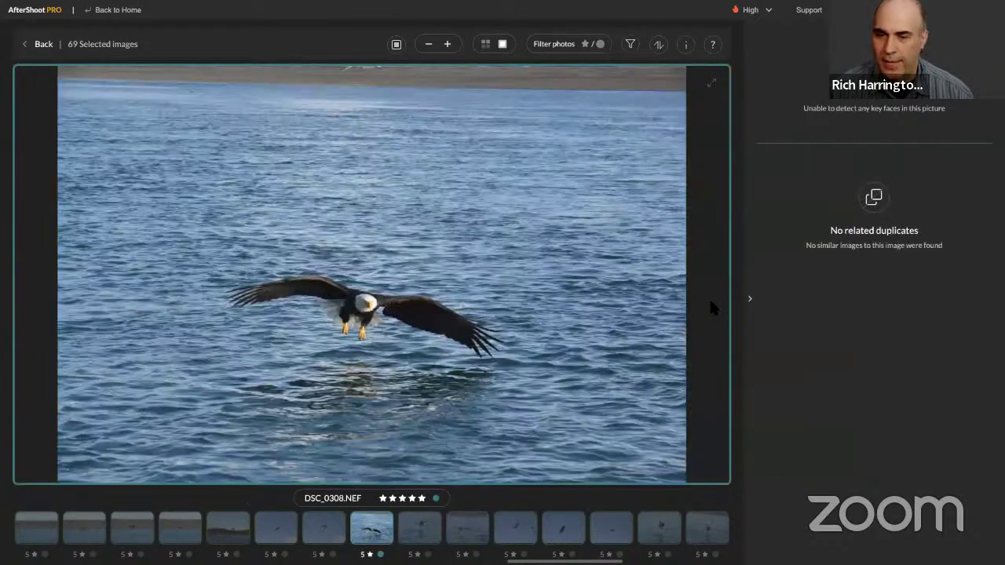
Compare the duplicate frames around DSC_0321.NEF and rate DSC_0357.NEF five stars.
key(Down)
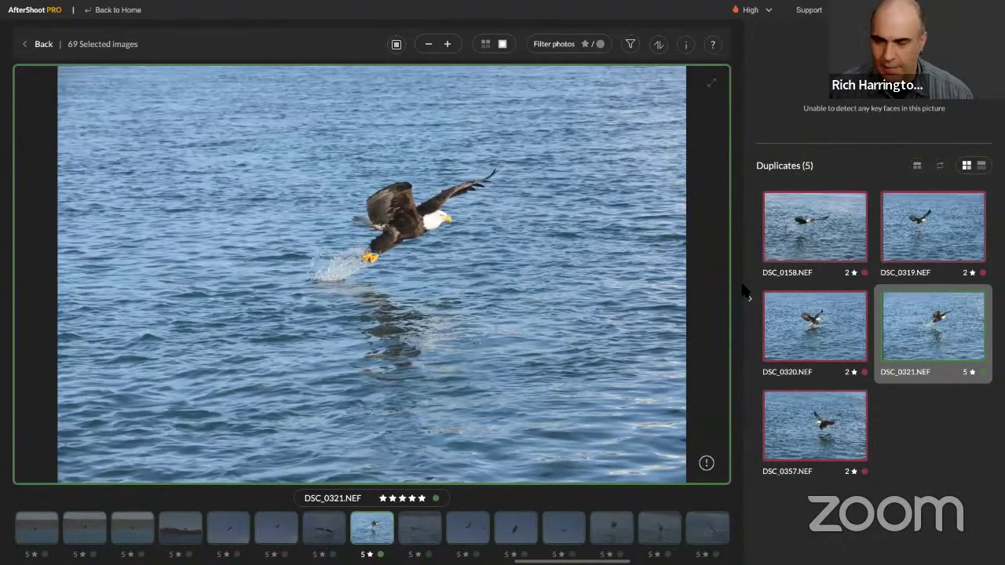
key(Left)
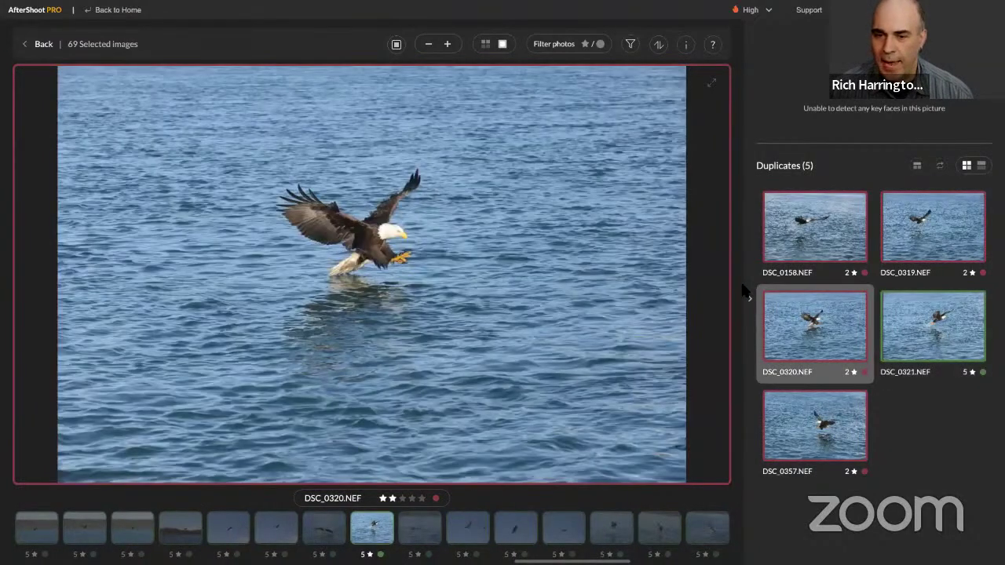
key(Right)
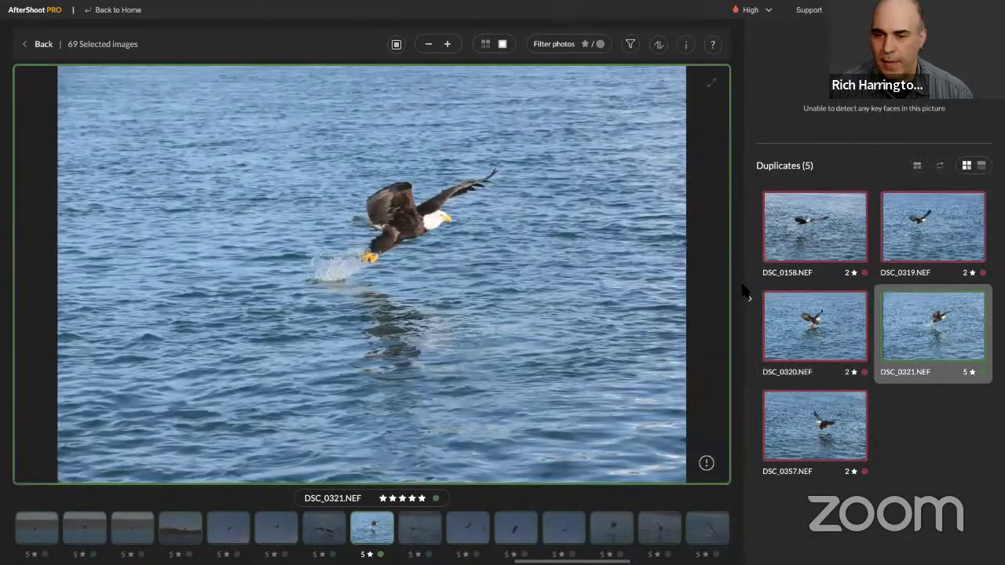
key(Right)
key(5)
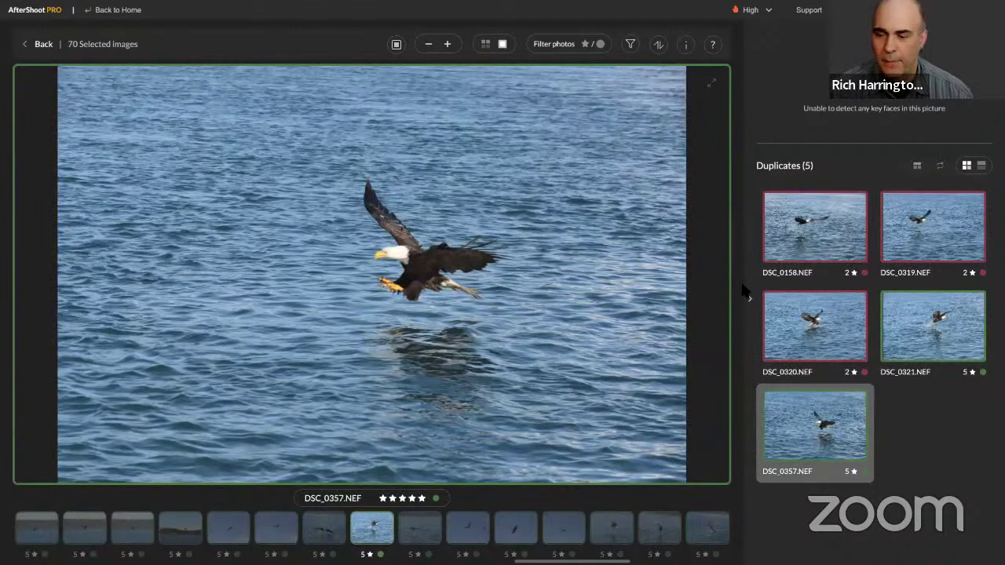
Advance past DSC_0323.NEF to DSC_0327.NEF and compare it with its duplicates, including DSC_0330.NEF.
key(Right)
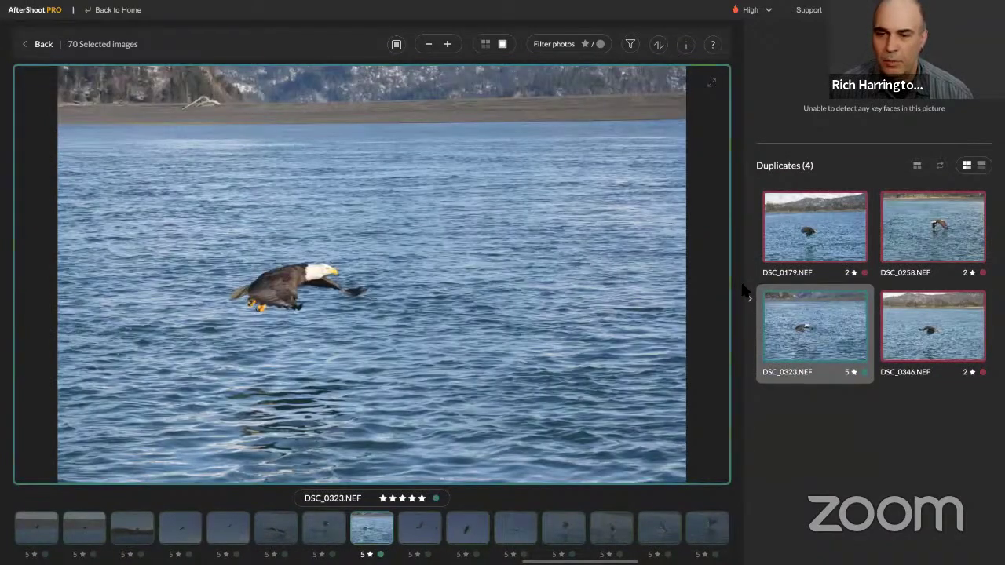
key(Right)
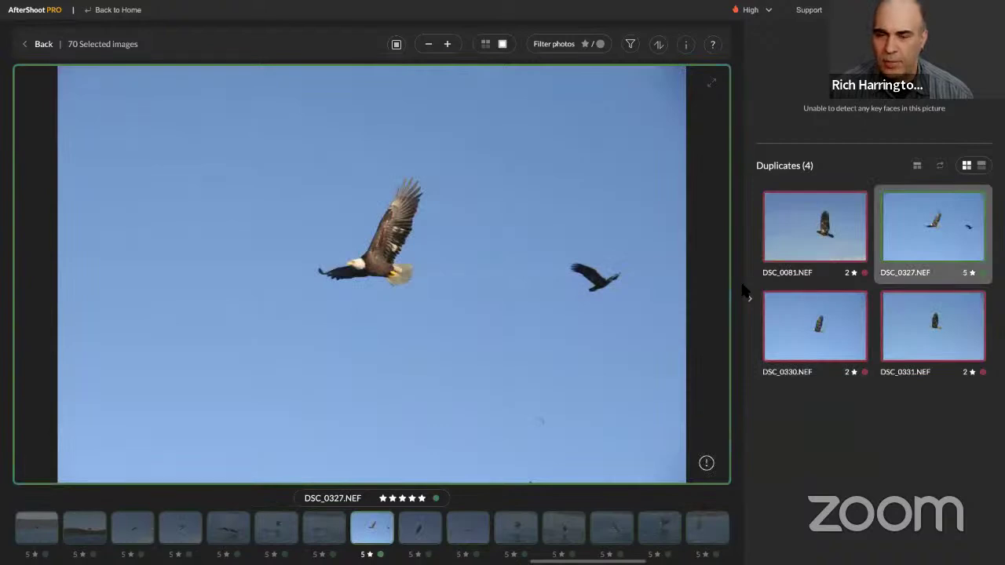
key(Down)
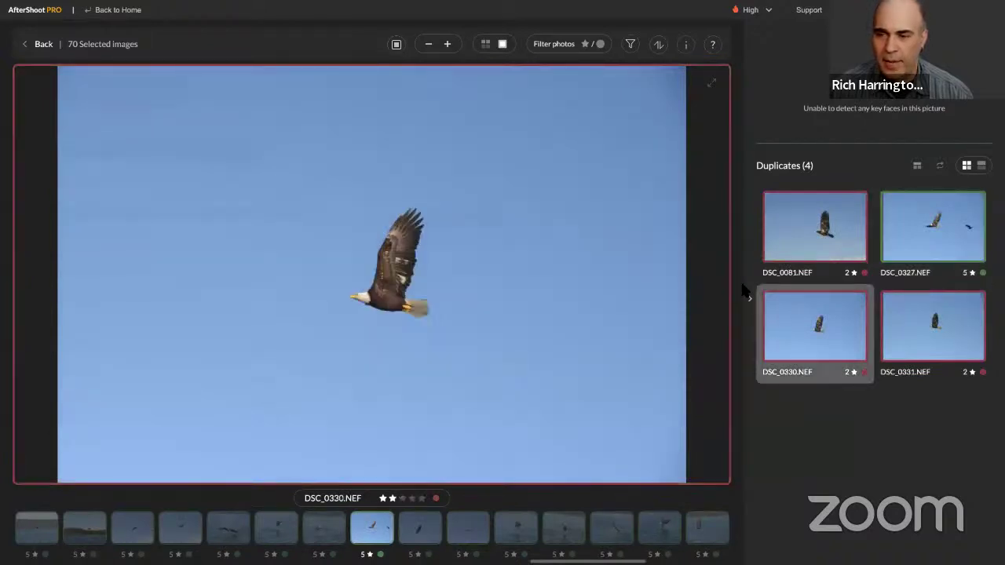
key(Right)
key(Left)
key(Up)
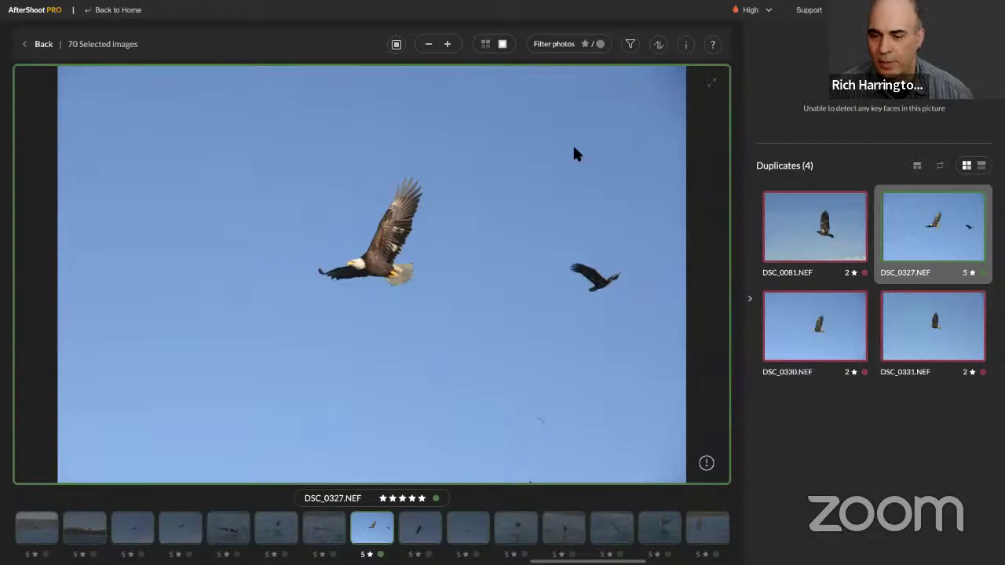
Return to the Eagles album overview and save the culling changes.
click(40, 47)
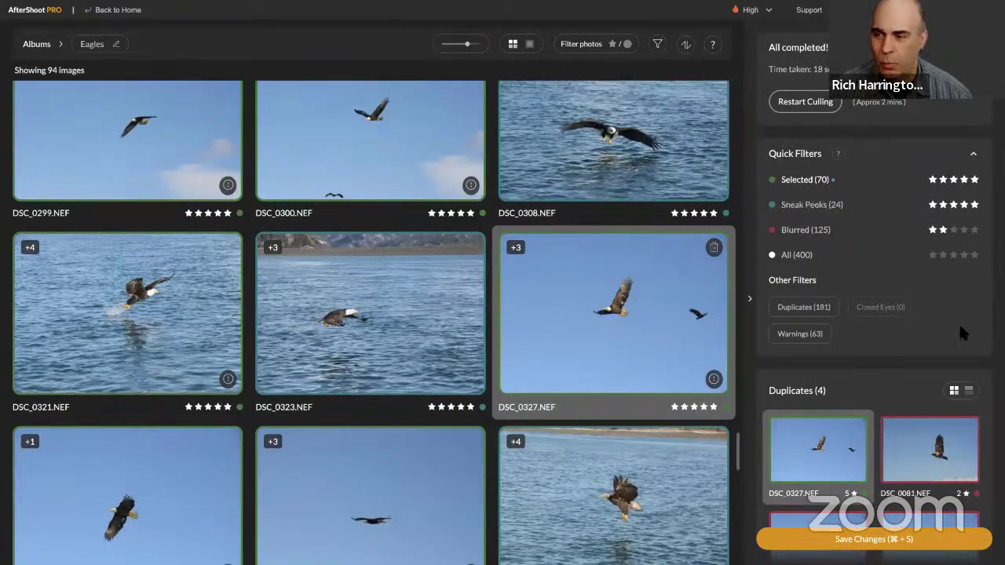
click(988, 547)
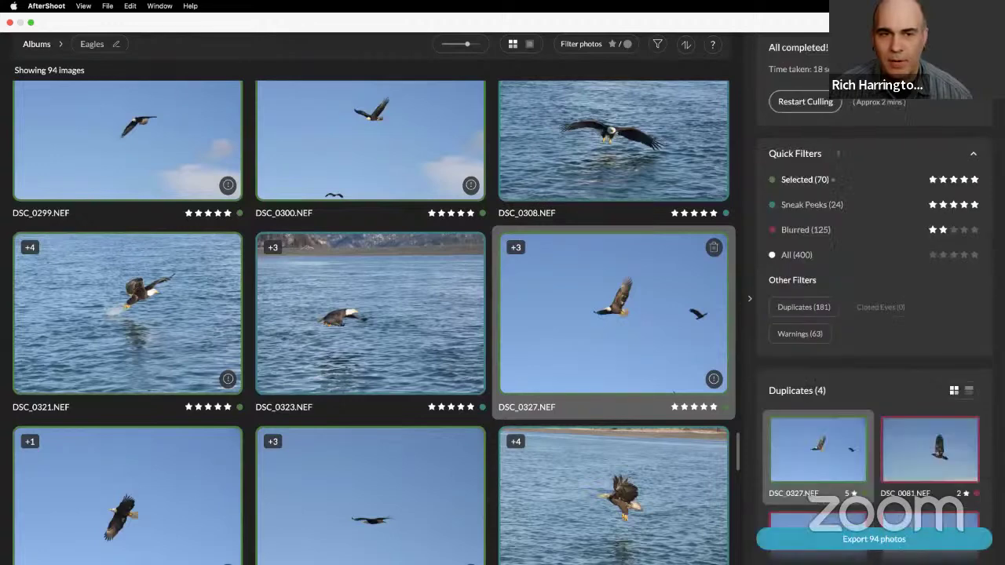
Open the export options for the selected eagle photos.
click(108, 5)
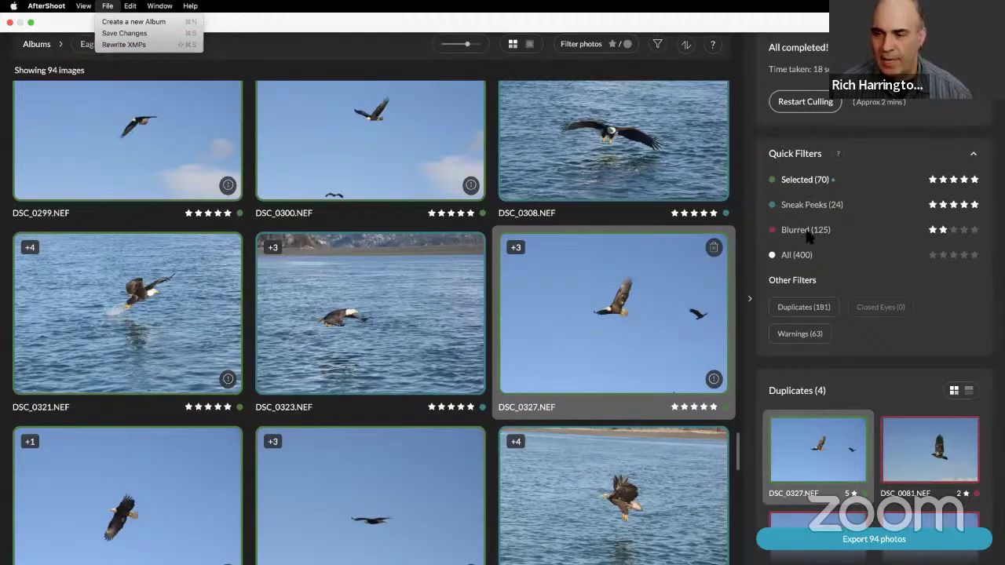
click(984, 536)
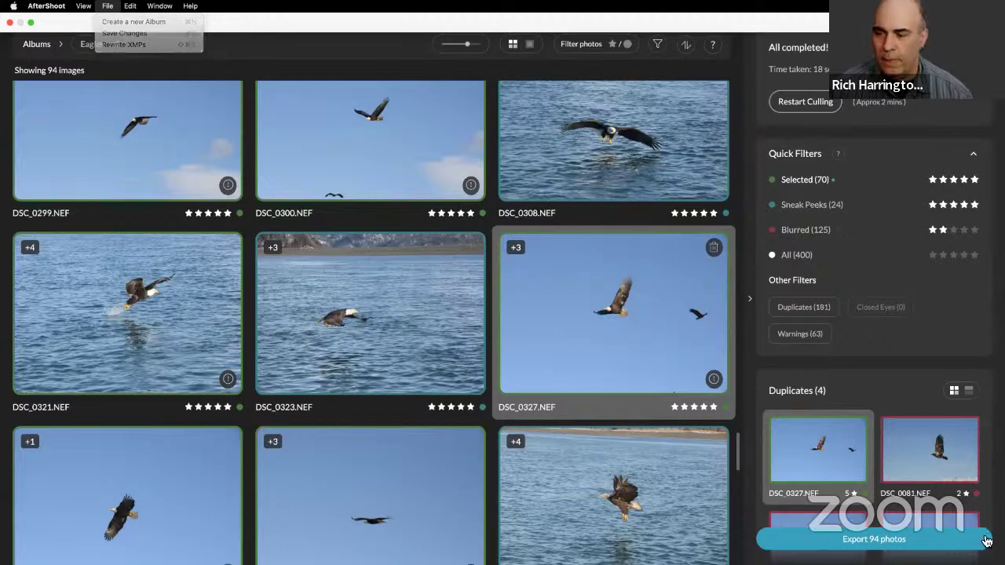
click(987, 544)
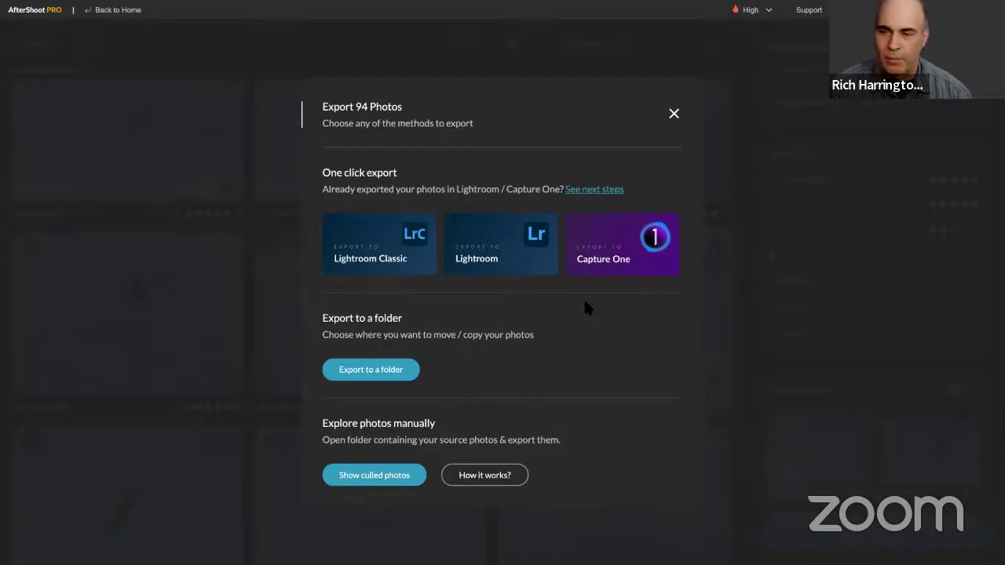
Switch to Keynote, play the presentation, and advance past the AfterShoot logo to the co-presenter's slide.
key(super+Tab)
click(267, 293)
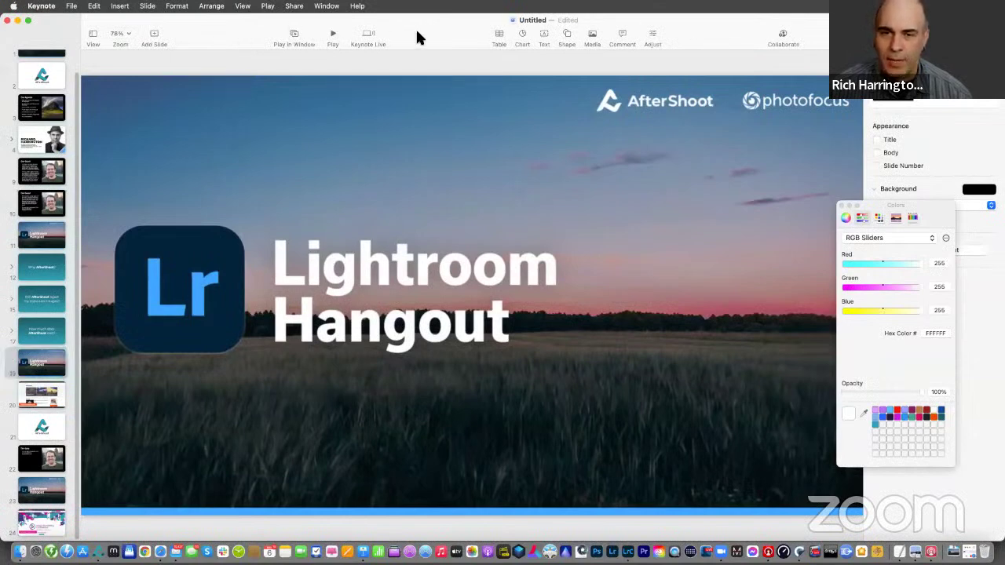
click(332, 38)
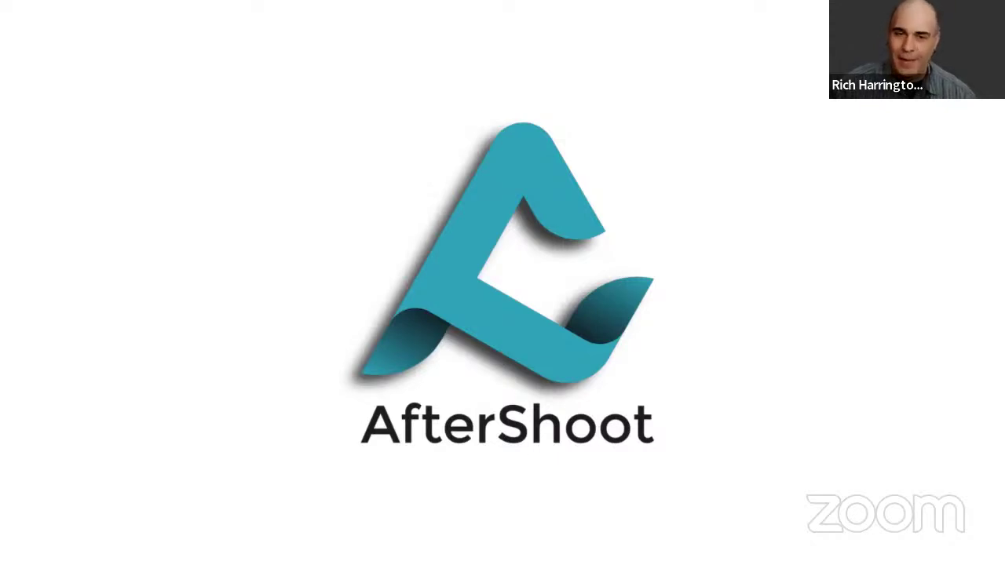
key(Right)
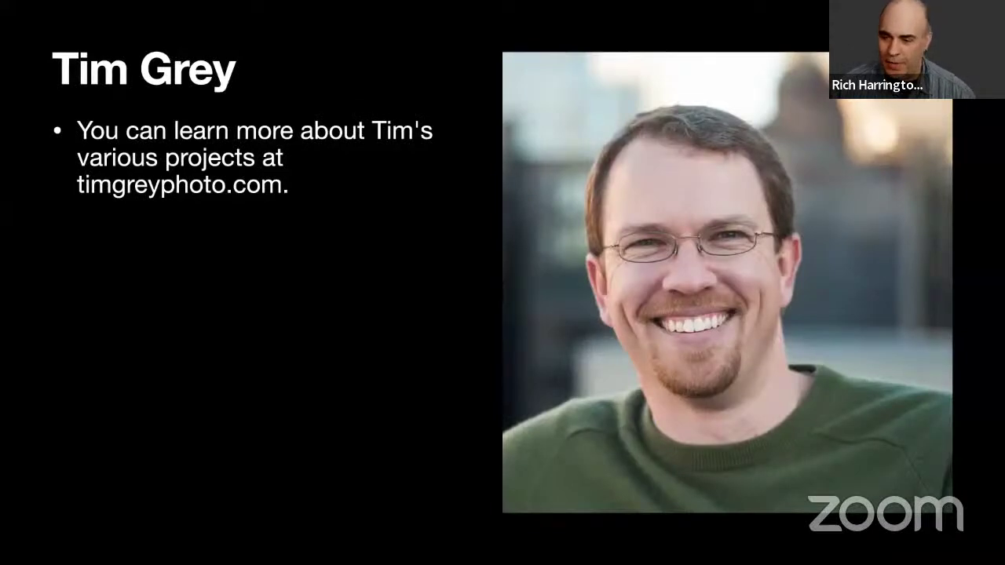